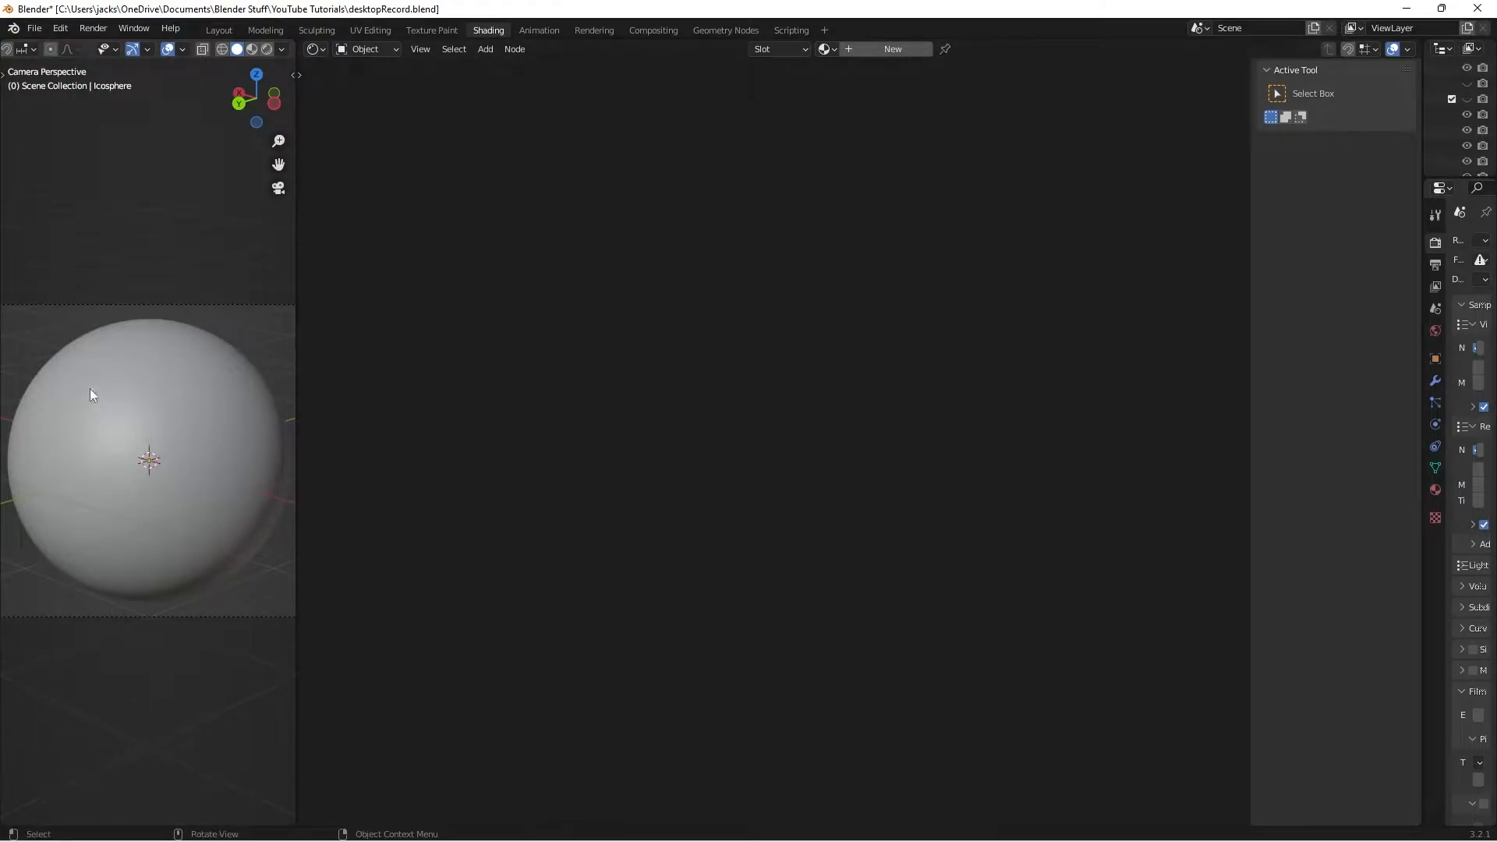
# - Switch the viewport to rendered shading and open the choice of HDRI environments for its lighting
pyautogui.click(269, 49)
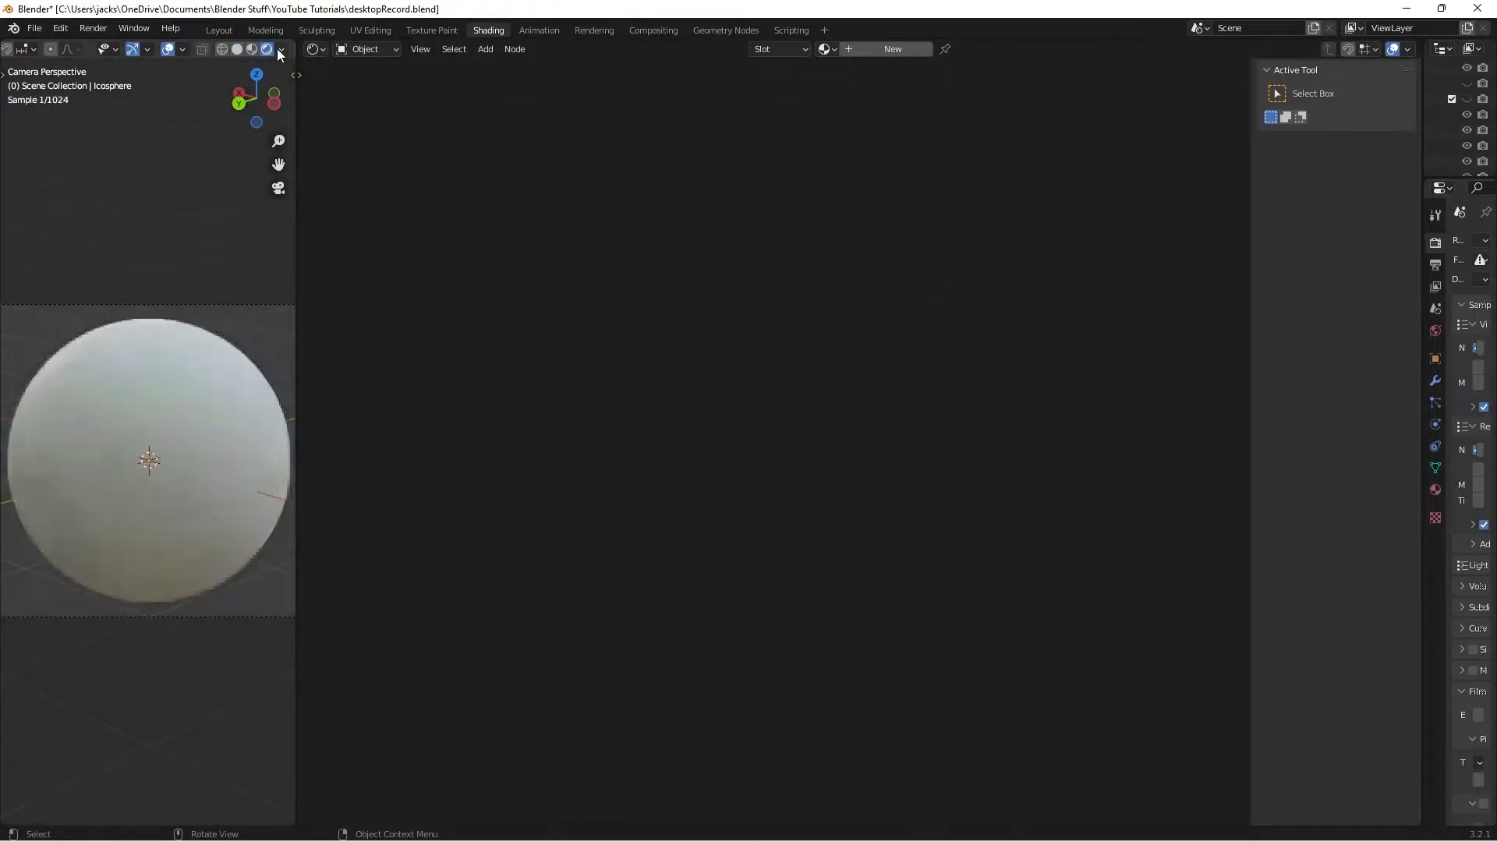
pyautogui.click(279, 48)
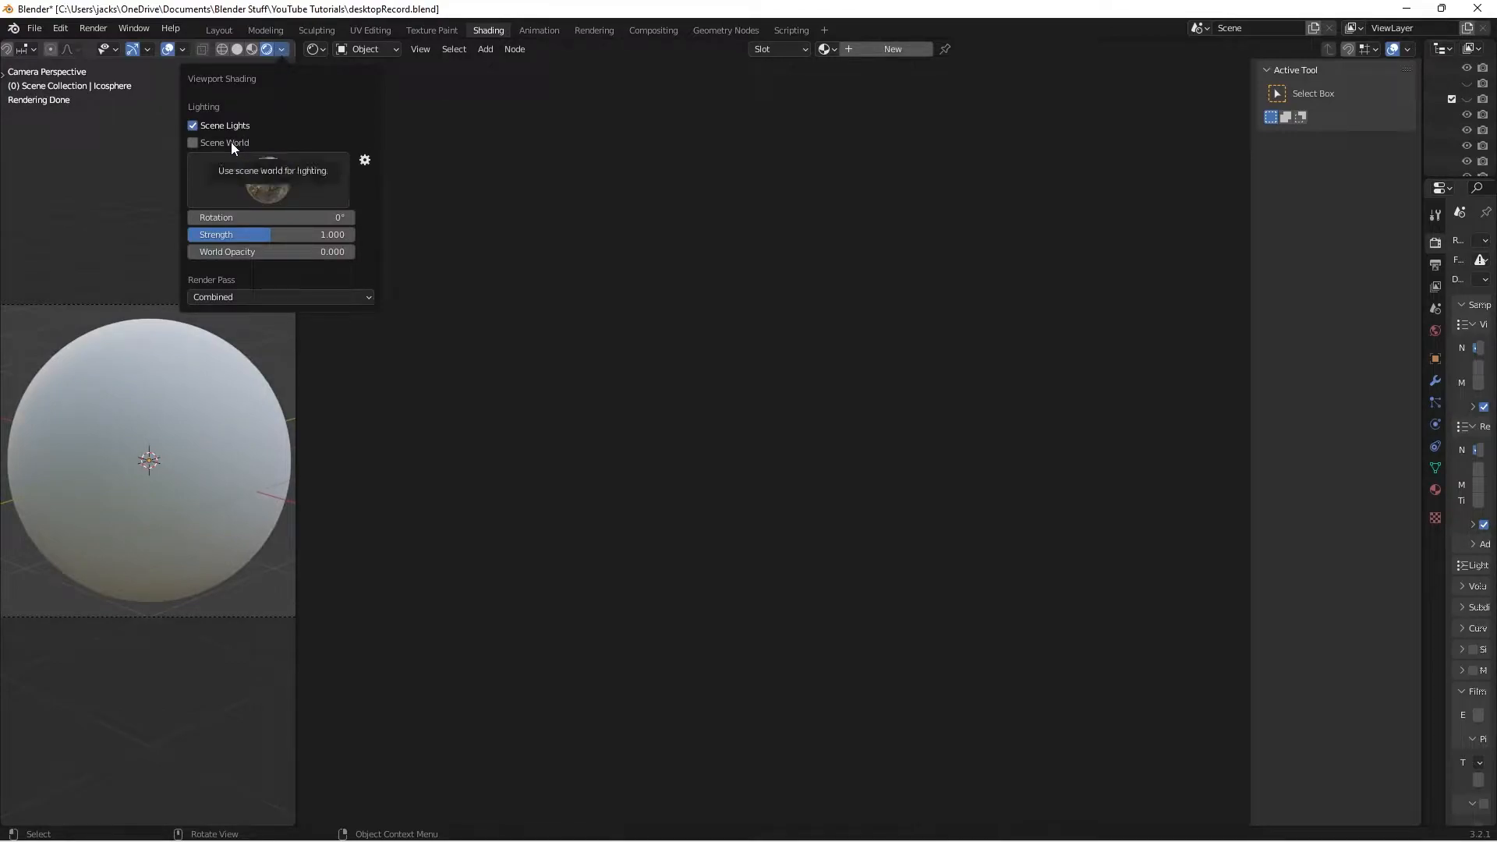
pyautogui.click(268, 181)
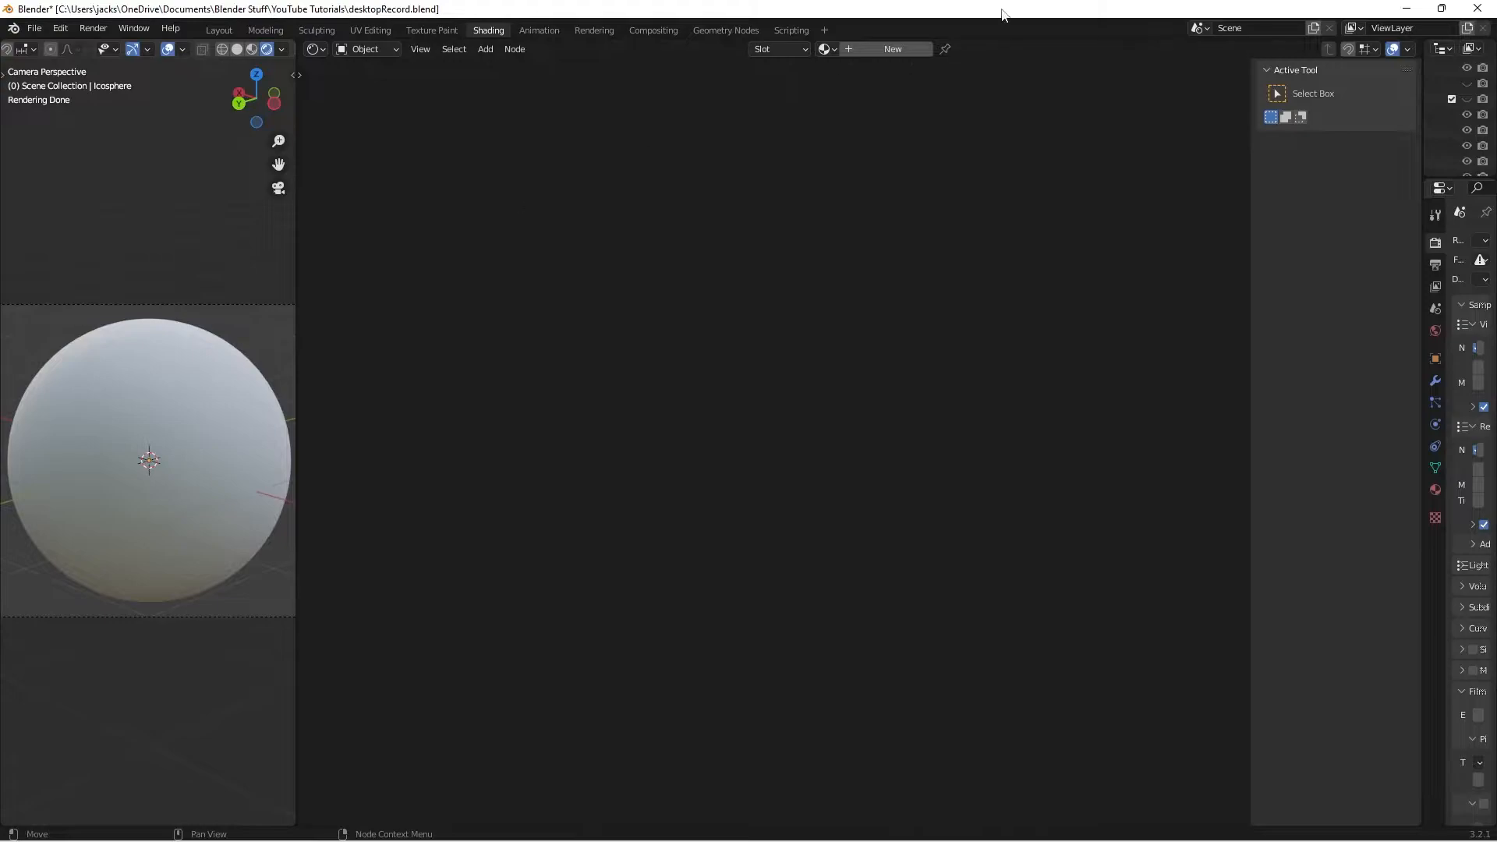
# - Create a new material on the icosphere and name it potatoSkin
pyautogui.click(908, 49)
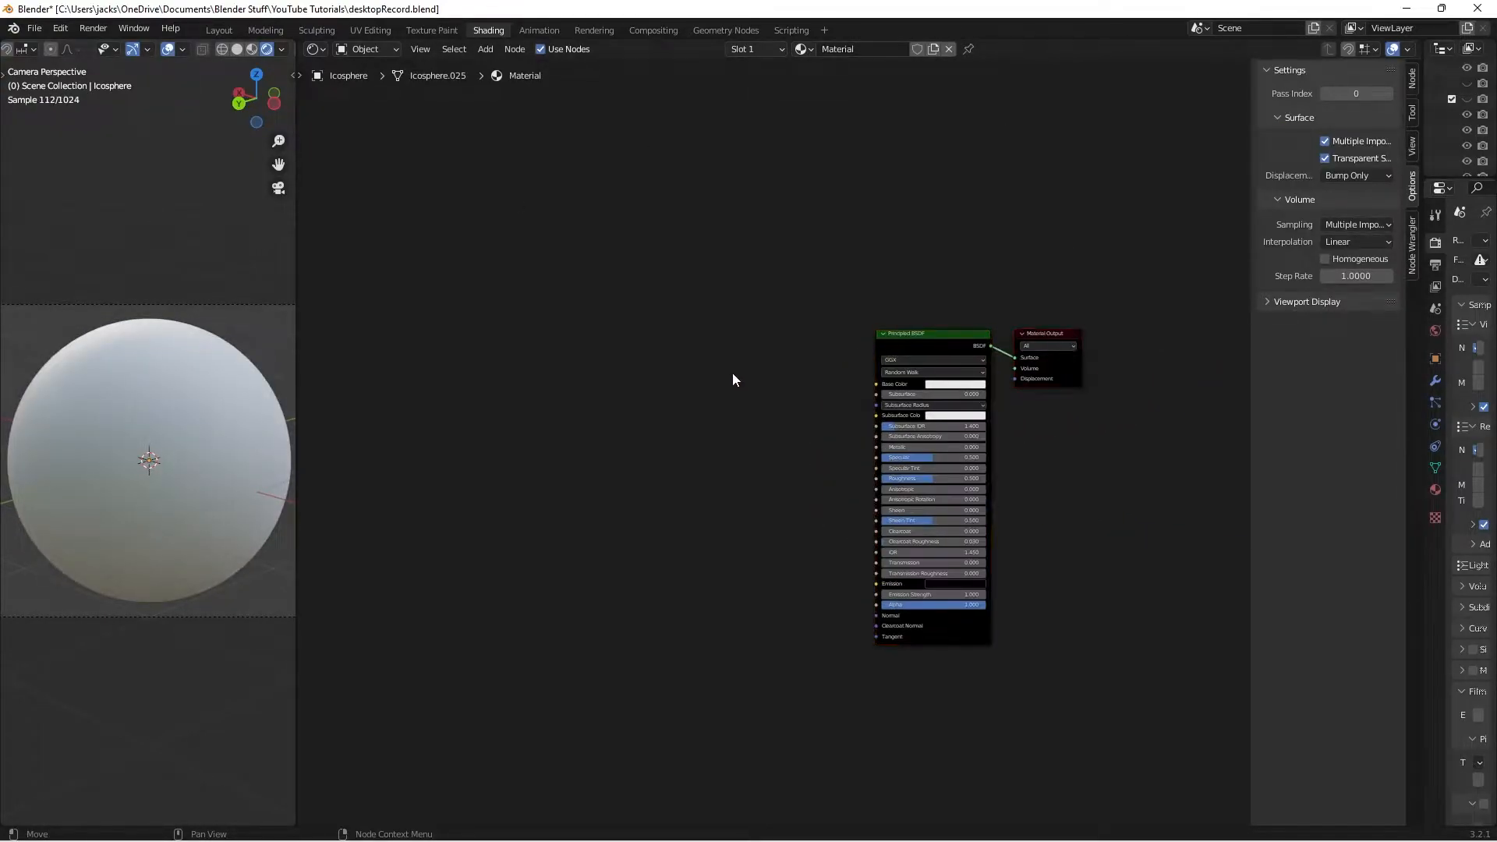
pyautogui.write('P')
pyautogui.press('Return')
# - Search the add-on preferences for "node" and check whether the Node Wrangler add-on is enabled
pyautogui.click(60, 28)
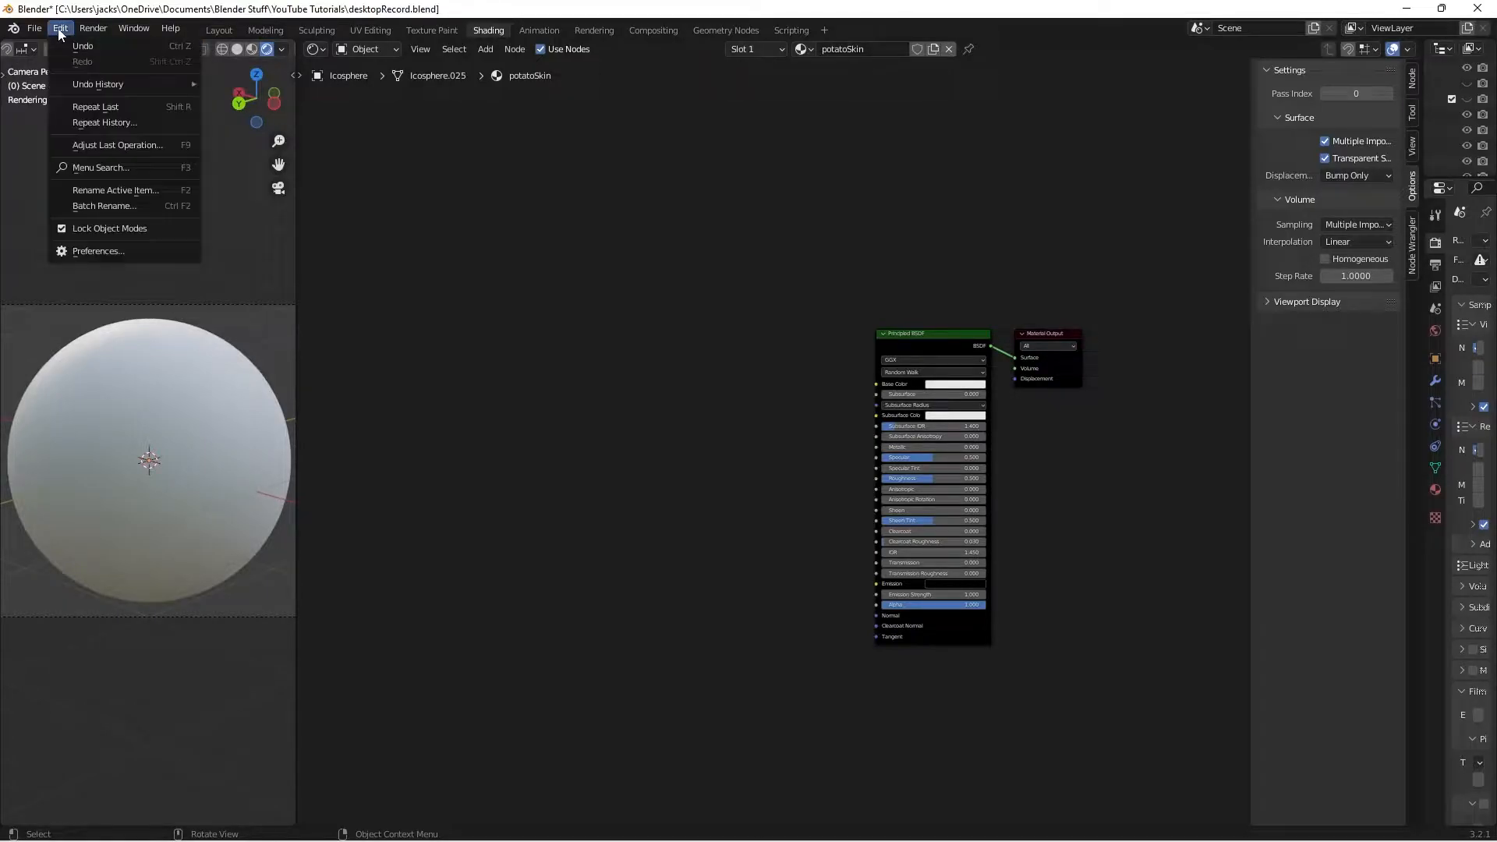
pyautogui.click(78, 252)
pyautogui.click(437, 79)
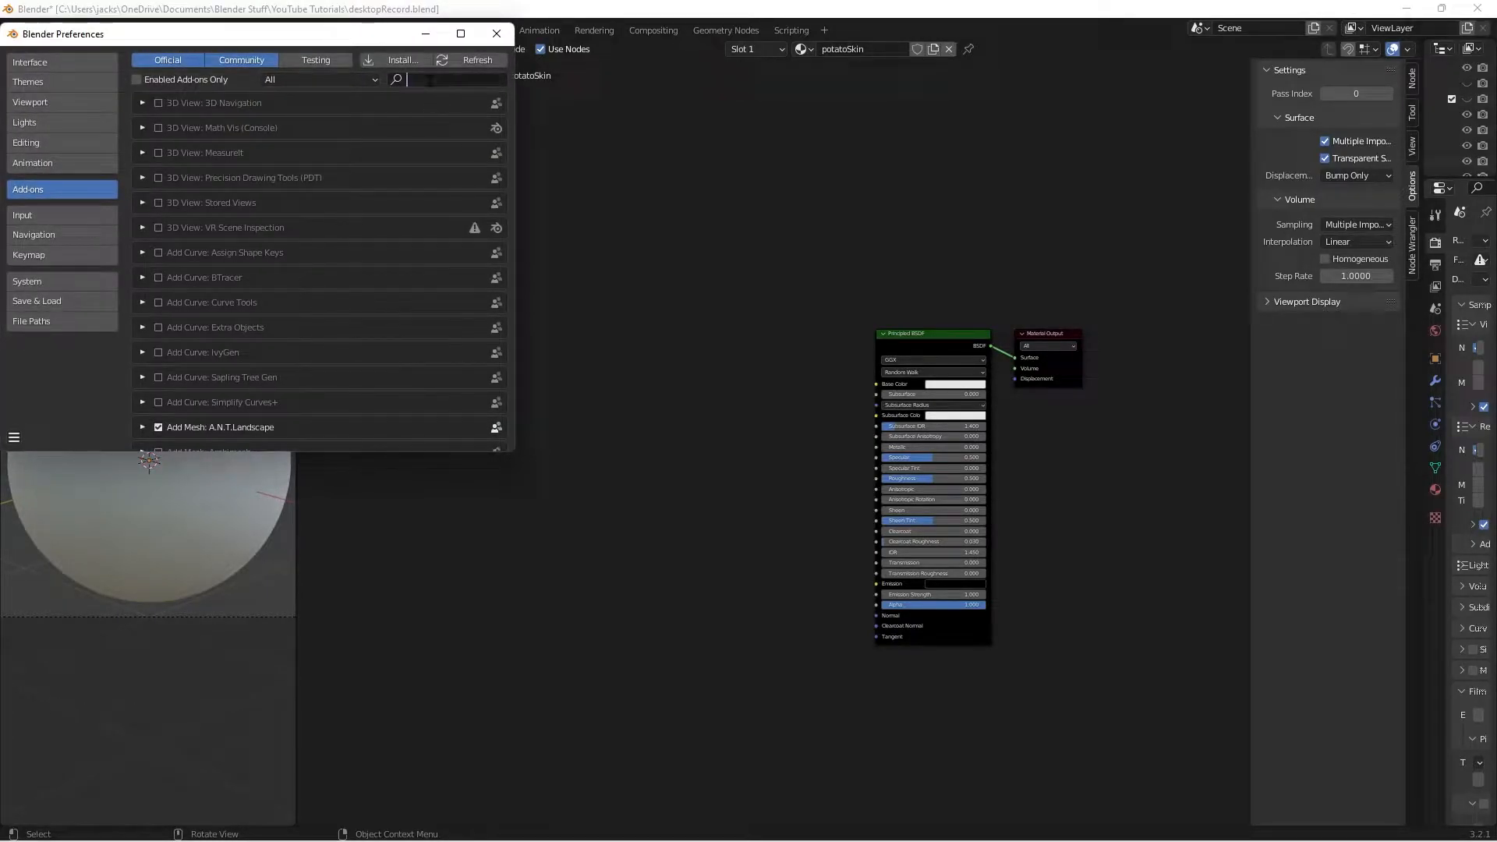
pyautogui.write('node')
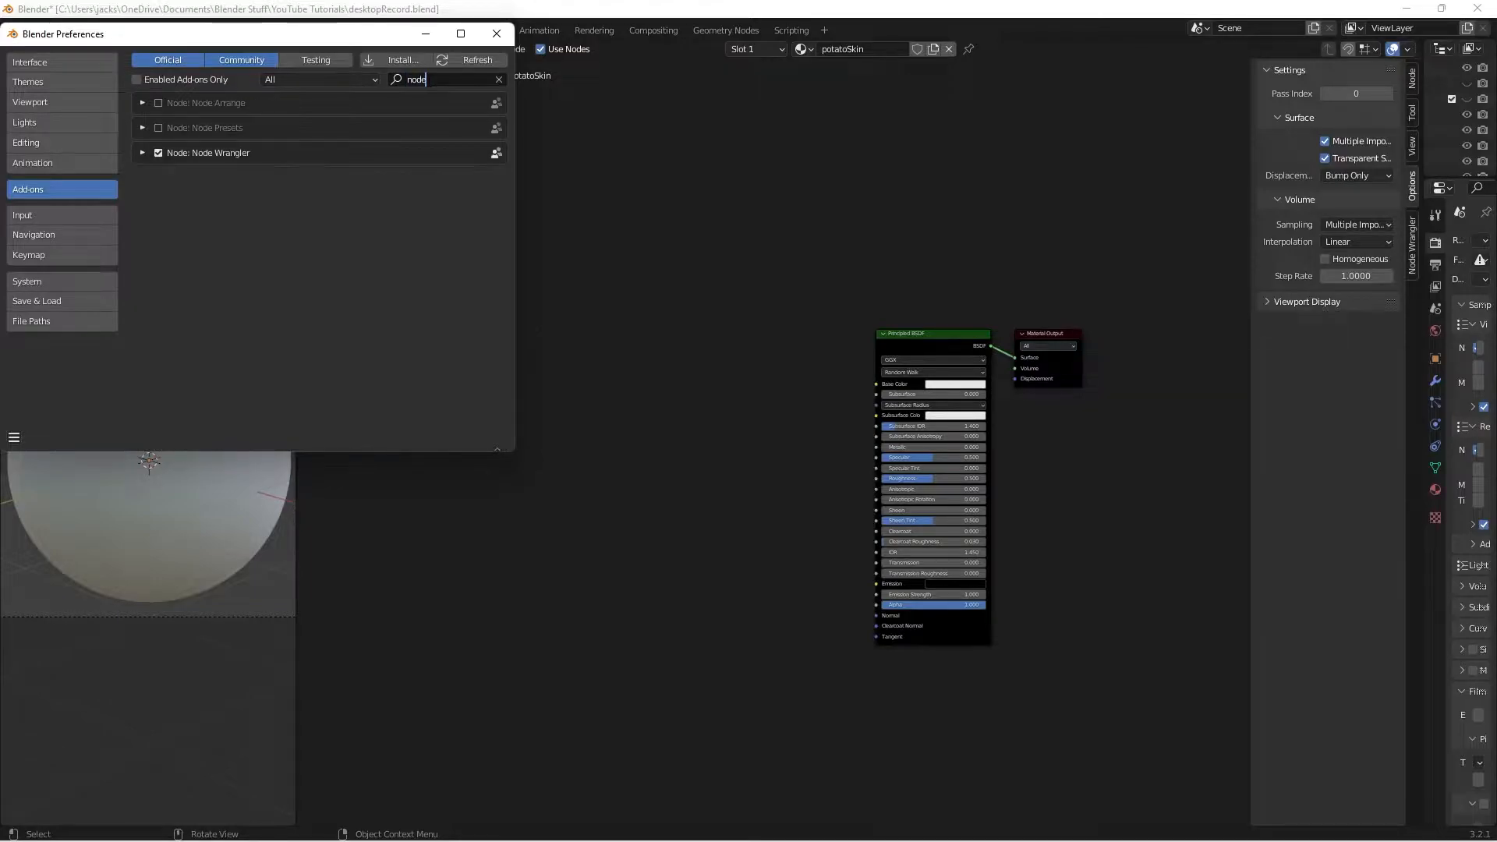
pyautogui.click(497, 33)
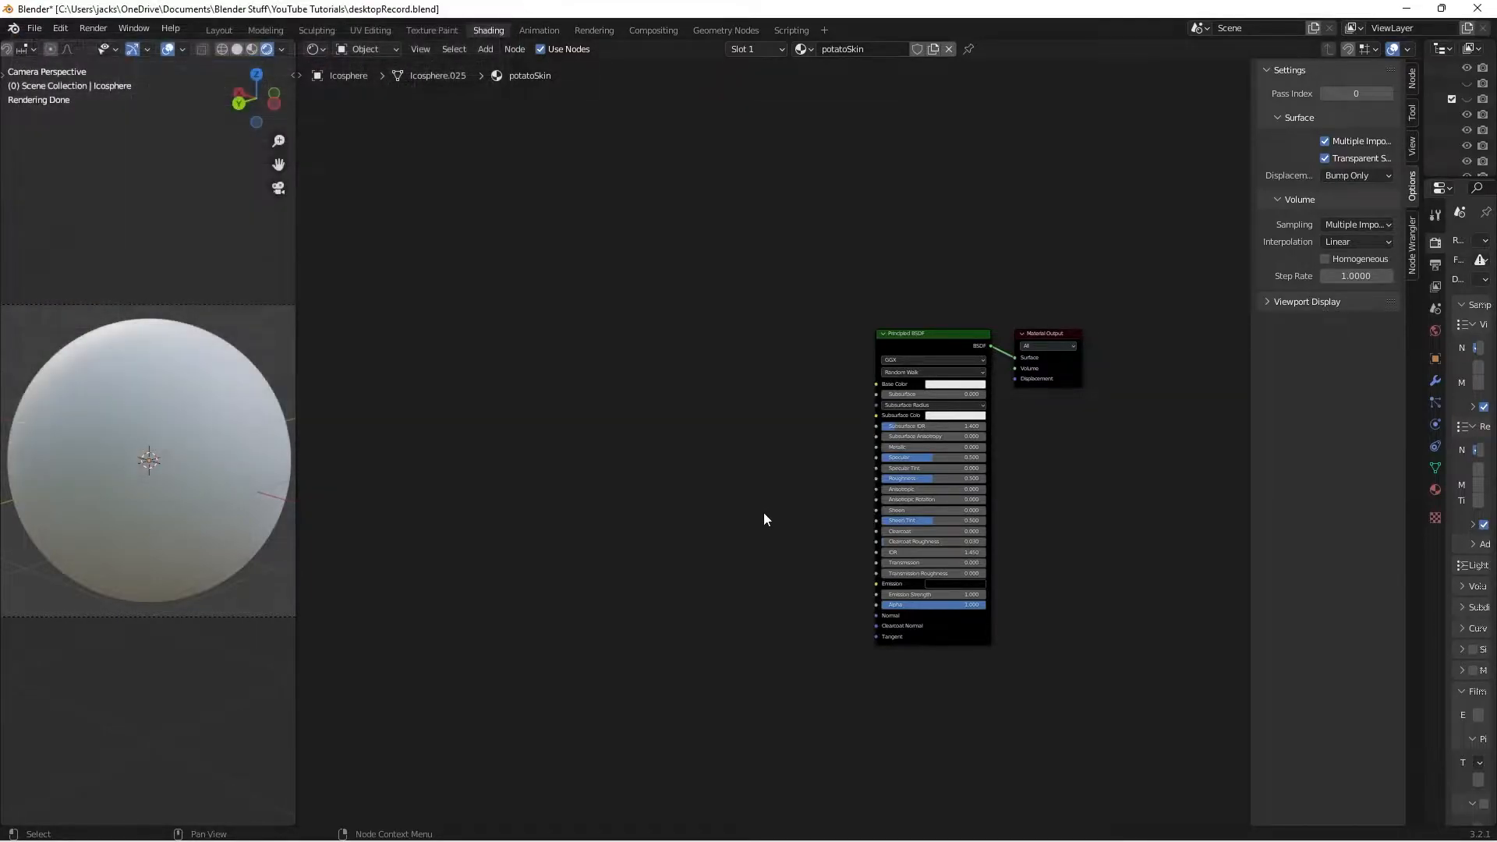
# - Add a Noise Texture node well ahead of the Principled BSDF in the material's node tree
pyautogui.scroll(1, 787, 506)
pyautogui.scroll(1, 809, 502)
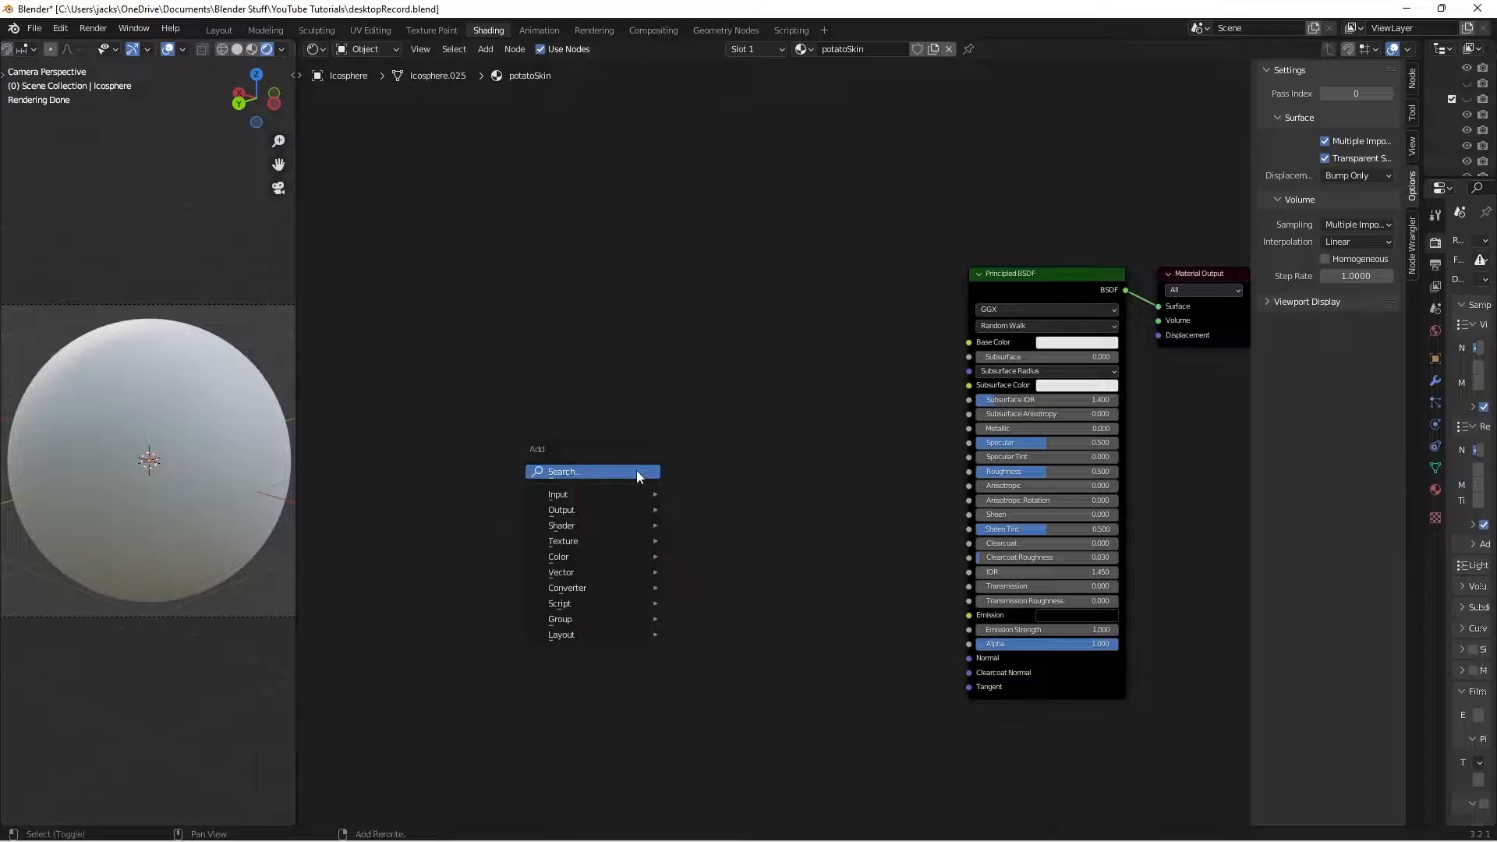
pyautogui.hotkey('shift', 'a')
pyautogui.click(636, 470)
pyautogui.write('noise')
pyautogui.press('Down')
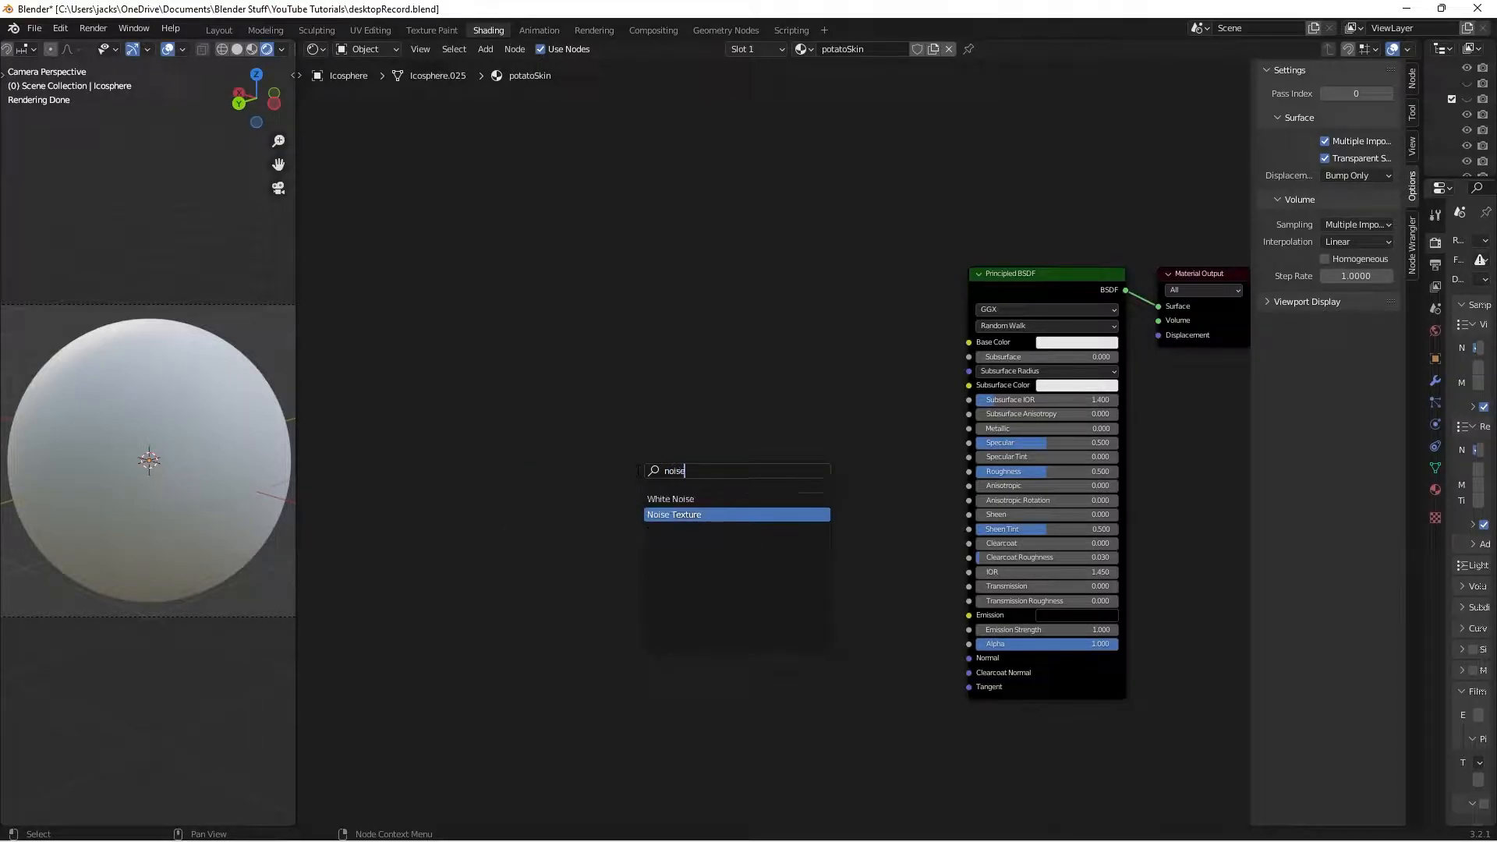
pyautogui.press('Return')
pyautogui.click(399, 300)
# - Add linked Texture Coordinate and Mapping nodes to the Noise Texture with Node Wrangler
pyautogui.click(655, 402)
pyautogui.moveTo(655, 421); pyautogui.dragTo(727, 427, button='middle')
pyautogui.scroll(2, 728, 432)
pyautogui.click(592, 312)
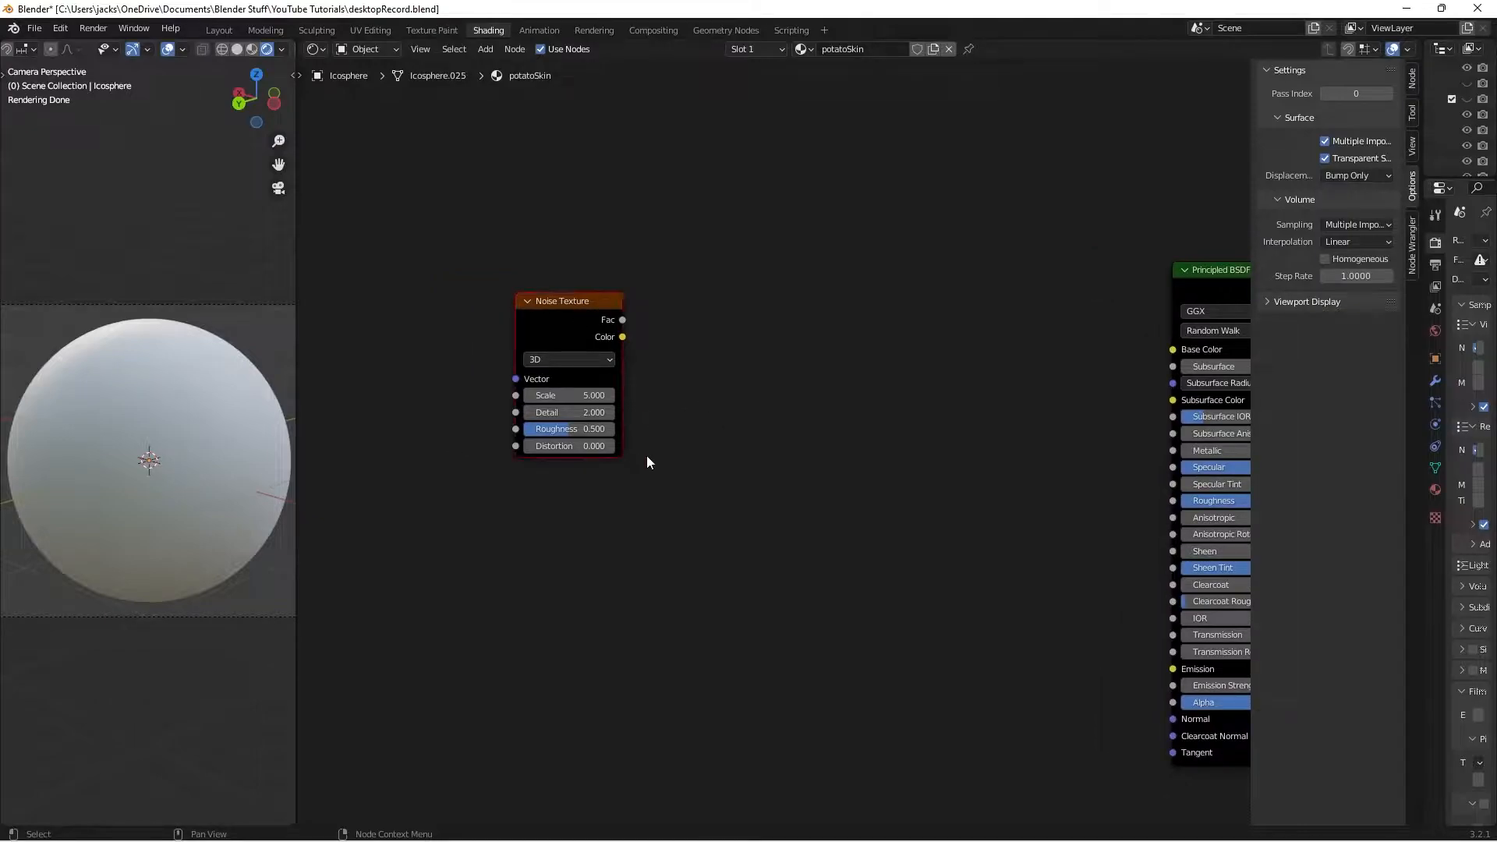
pyautogui.hotkey('ctrl', 't')
pyautogui.moveTo(568, 368); pyautogui.dragTo(826, 412, button='middle')
pyautogui.scroll(-3, 811, 456)
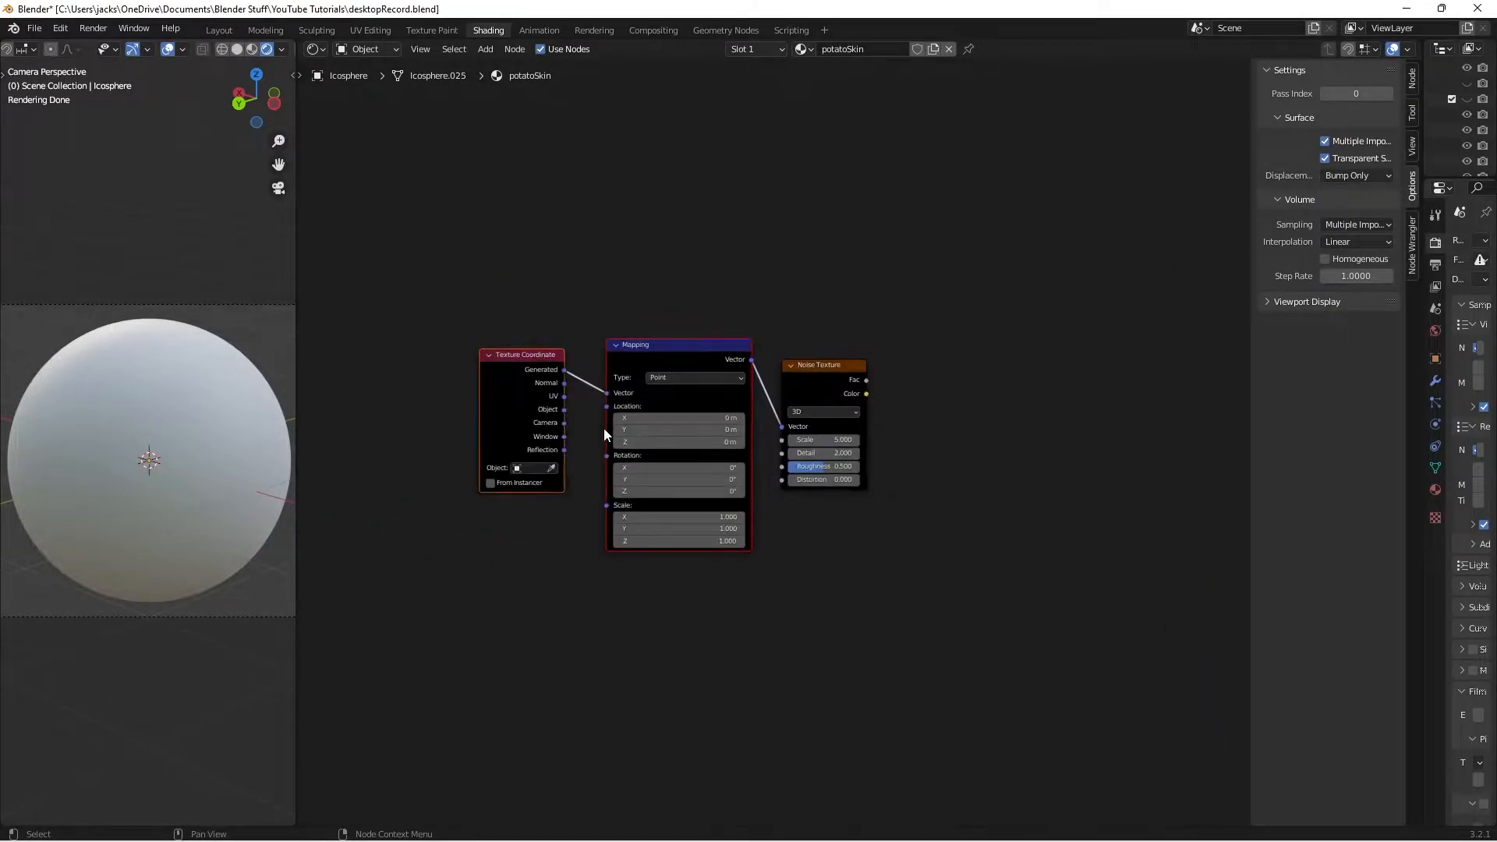
pyautogui.moveTo(597, 407); pyautogui.dragTo(574, 400, button='middle')
# - Preview the Noise Texture on the sphere and feed its Mapping node's Vector from the Object coordinates
pyautogui.keyDown('ctrl'); pyautogui.keyDown('shift'); pyautogui.click(780, 382); pyautogui.keyUp('shift'); pyautogui.keyUp('ctrl')
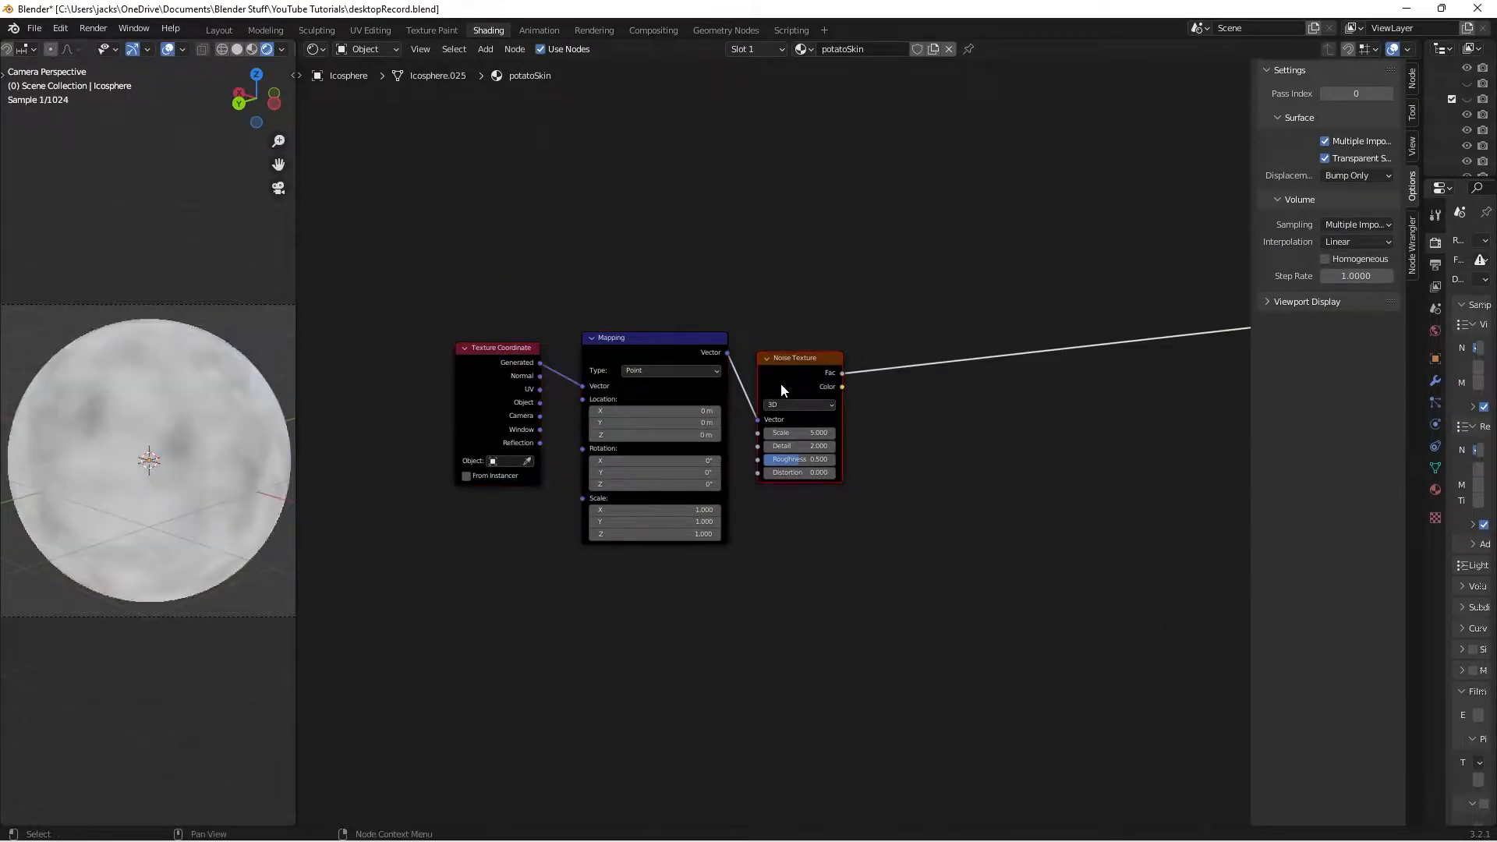
pyautogui.scroll(2, 779, 382)
pyautogui.moveTo(725, 387); pyautogui.dragTo(734, 422, button='middle')
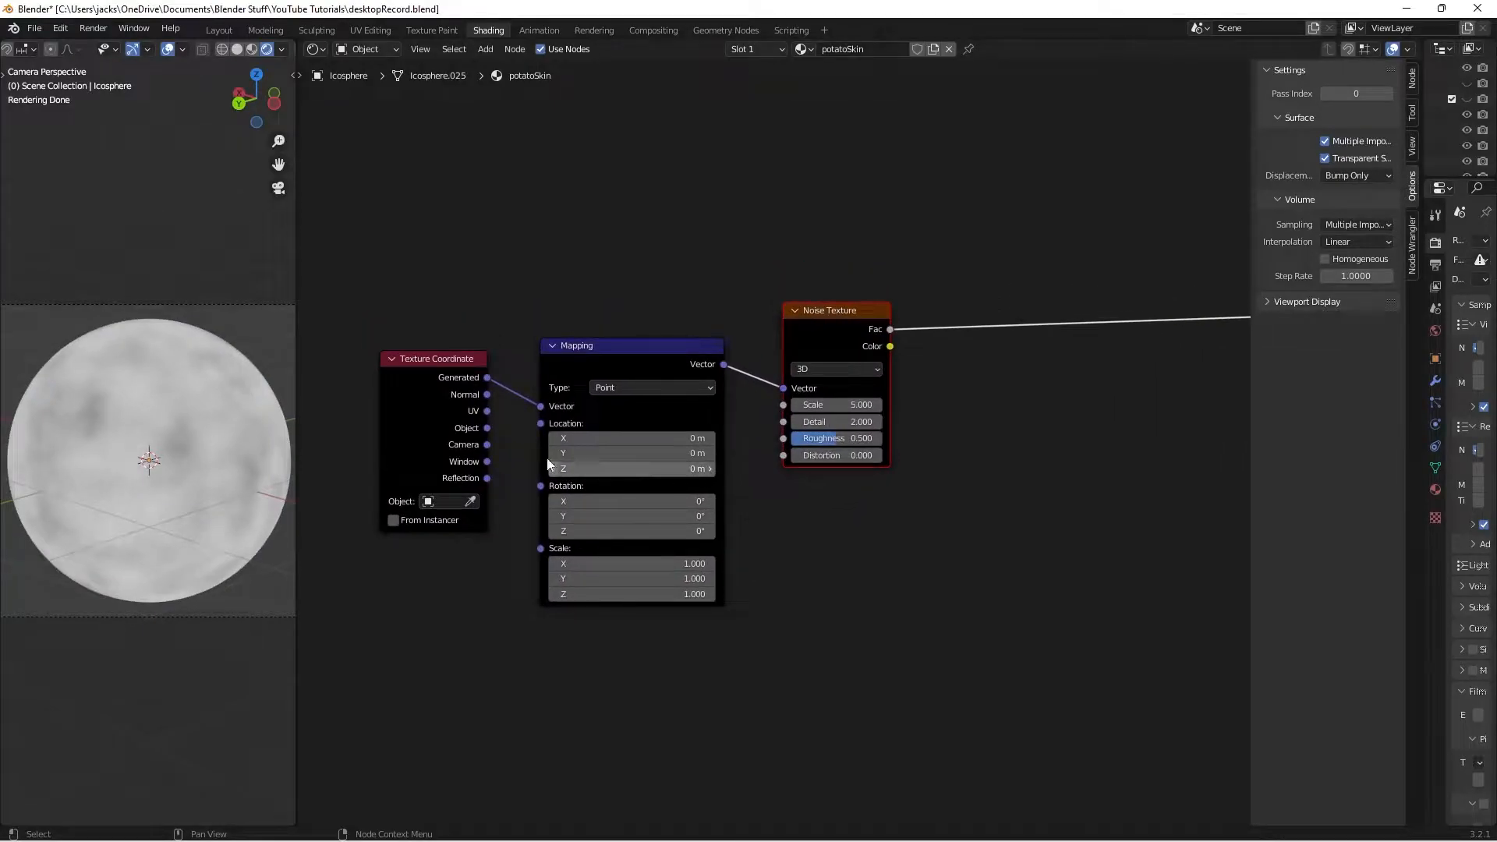
pyautogui.moveTo(486, 428); pyautogui.dragTo(543, 406)
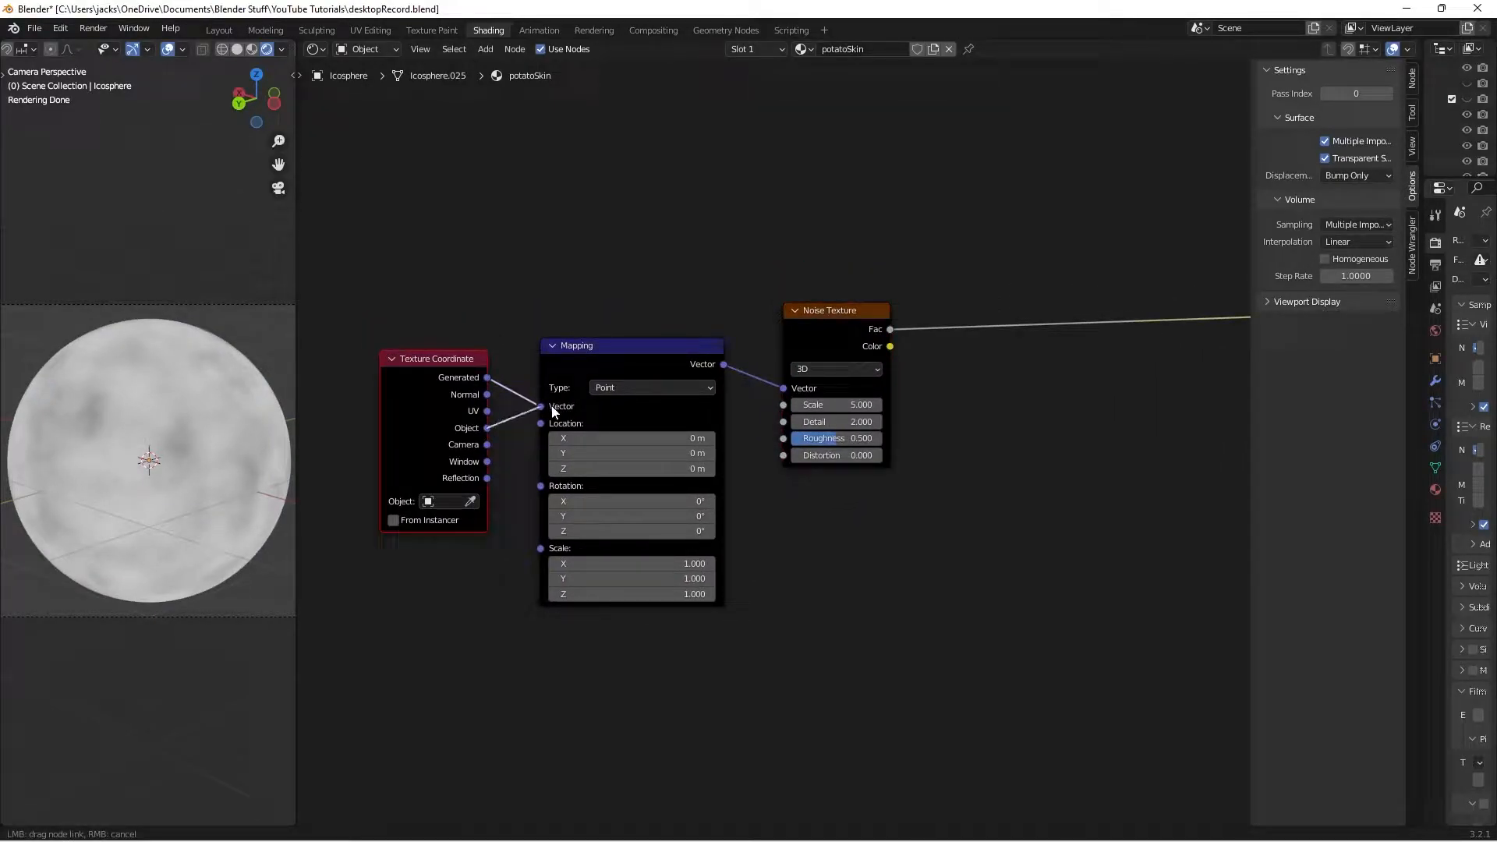
# - Set the Noise Texture's Detail to 10 and its Roughness to 0.75
pyautogui.scroll(1, 953, 405)
pyautogui.moveTo(953, 406); pyautogui.dragTo(791, 444, button='middle')
pyautogui.scroll(1, 792, 443)
pyautogui.click(673, 468)
pyautogui.write('10')
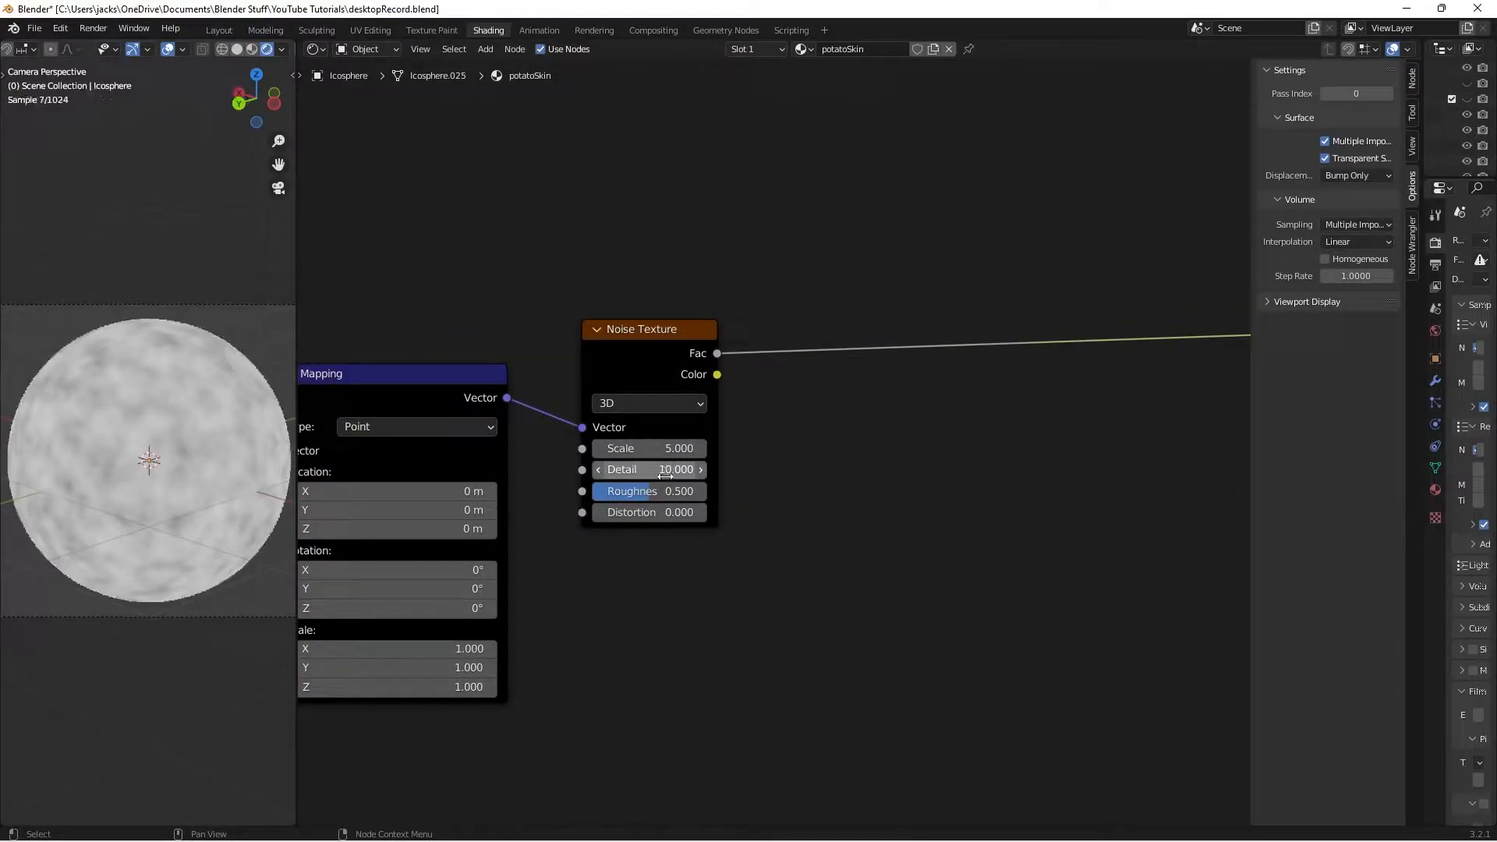
pyautogui.click(656, 491)
pyautogui.write('0.75')
pyautogui.press('Return')
pyautogui.keyDown('ctrl'); pyautogui.hscroll(1, 794, 491); pyautogui.keyUp('ctrl')
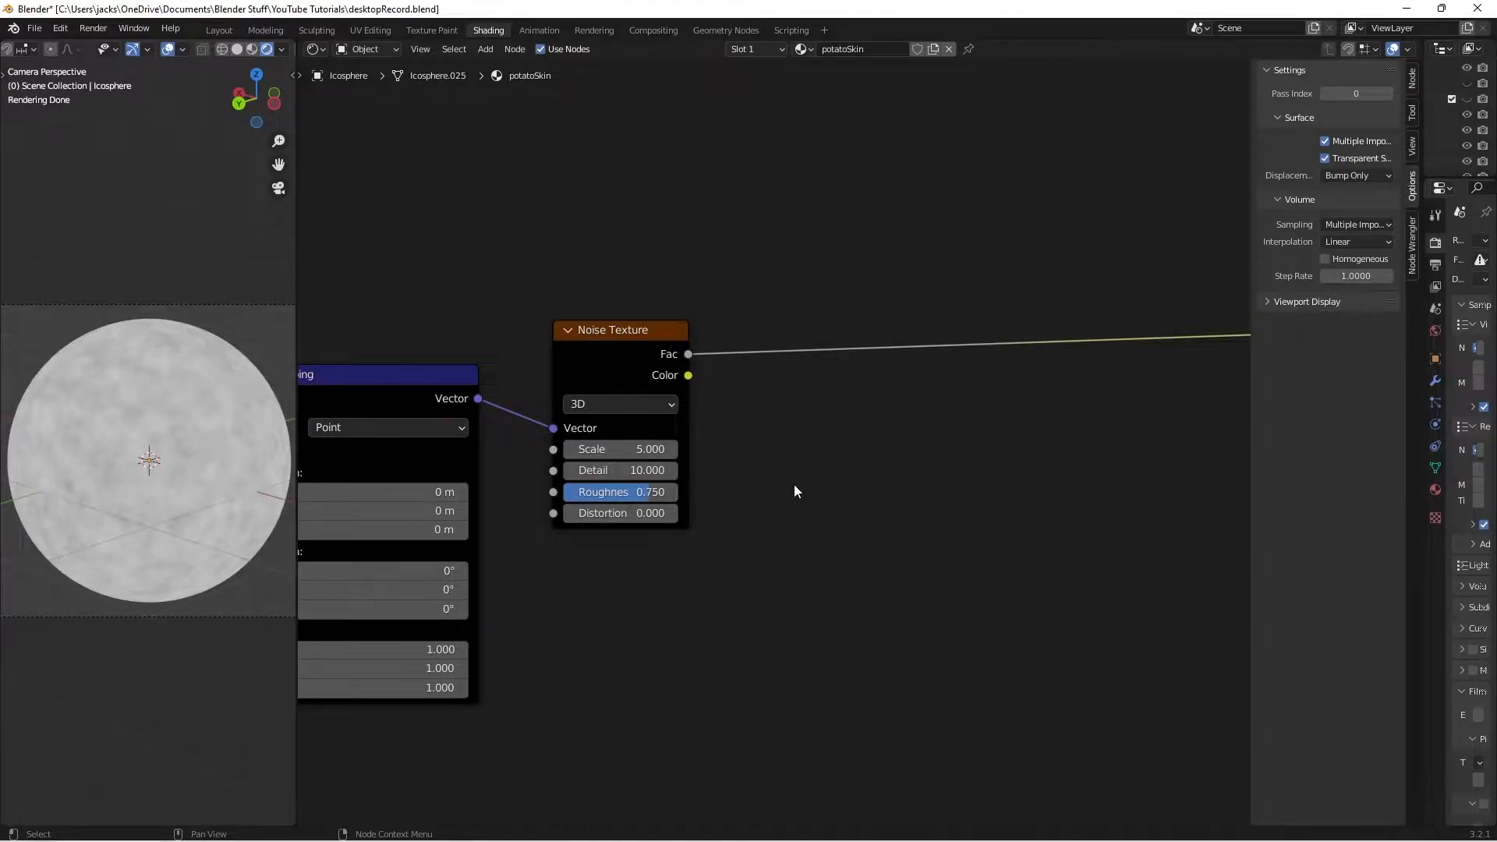
# - Insert a Map Range node on the link coming out of the Noise Texture's Fac output
pyautogui.hotkey('shift', 'a')
pyautogui.click(793, 484)
pyautogui.write('map')
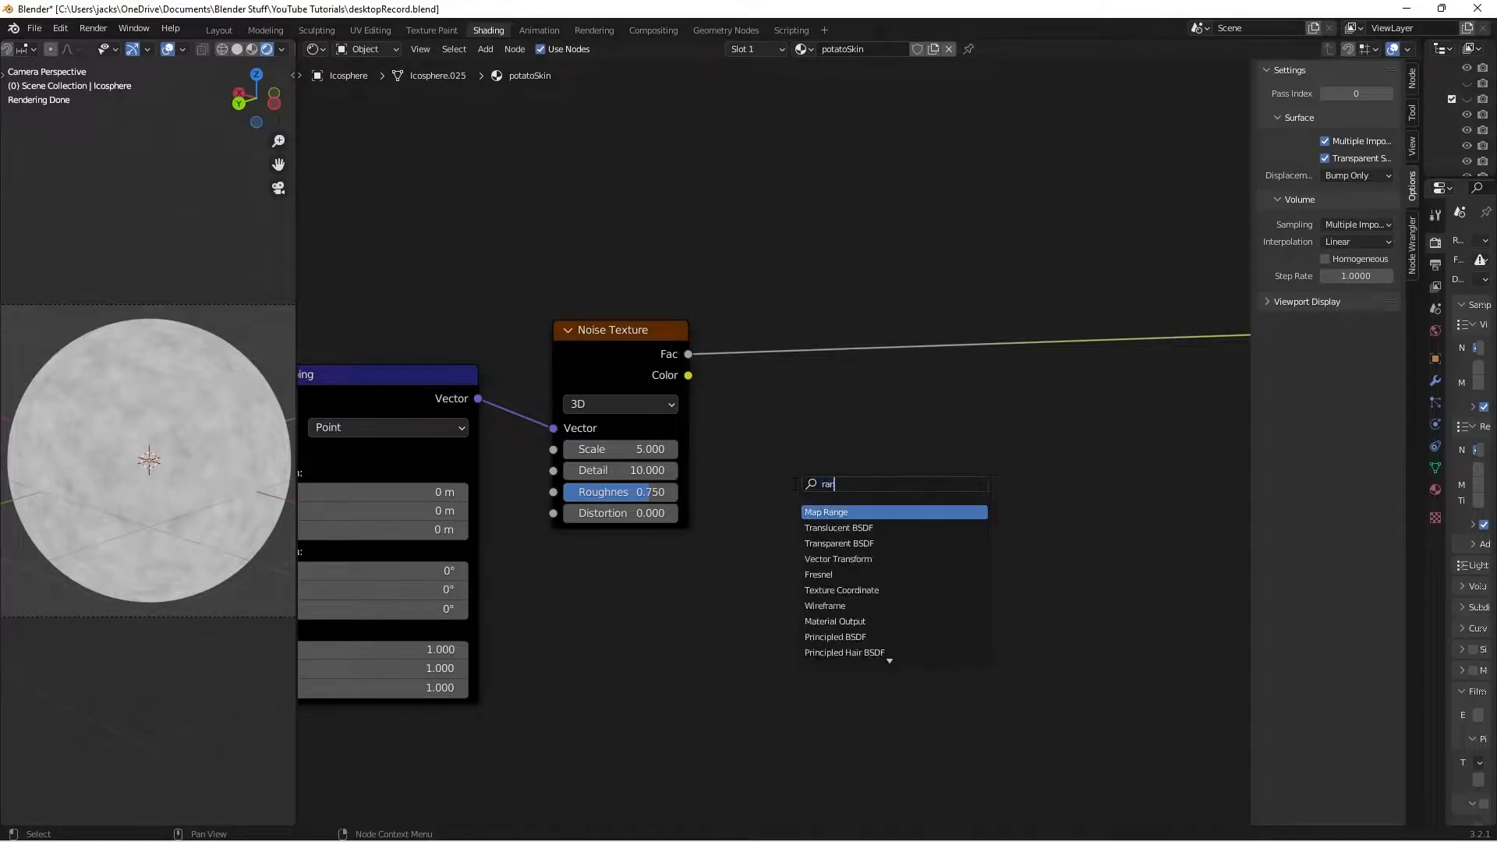
pyautogui.press('Return')
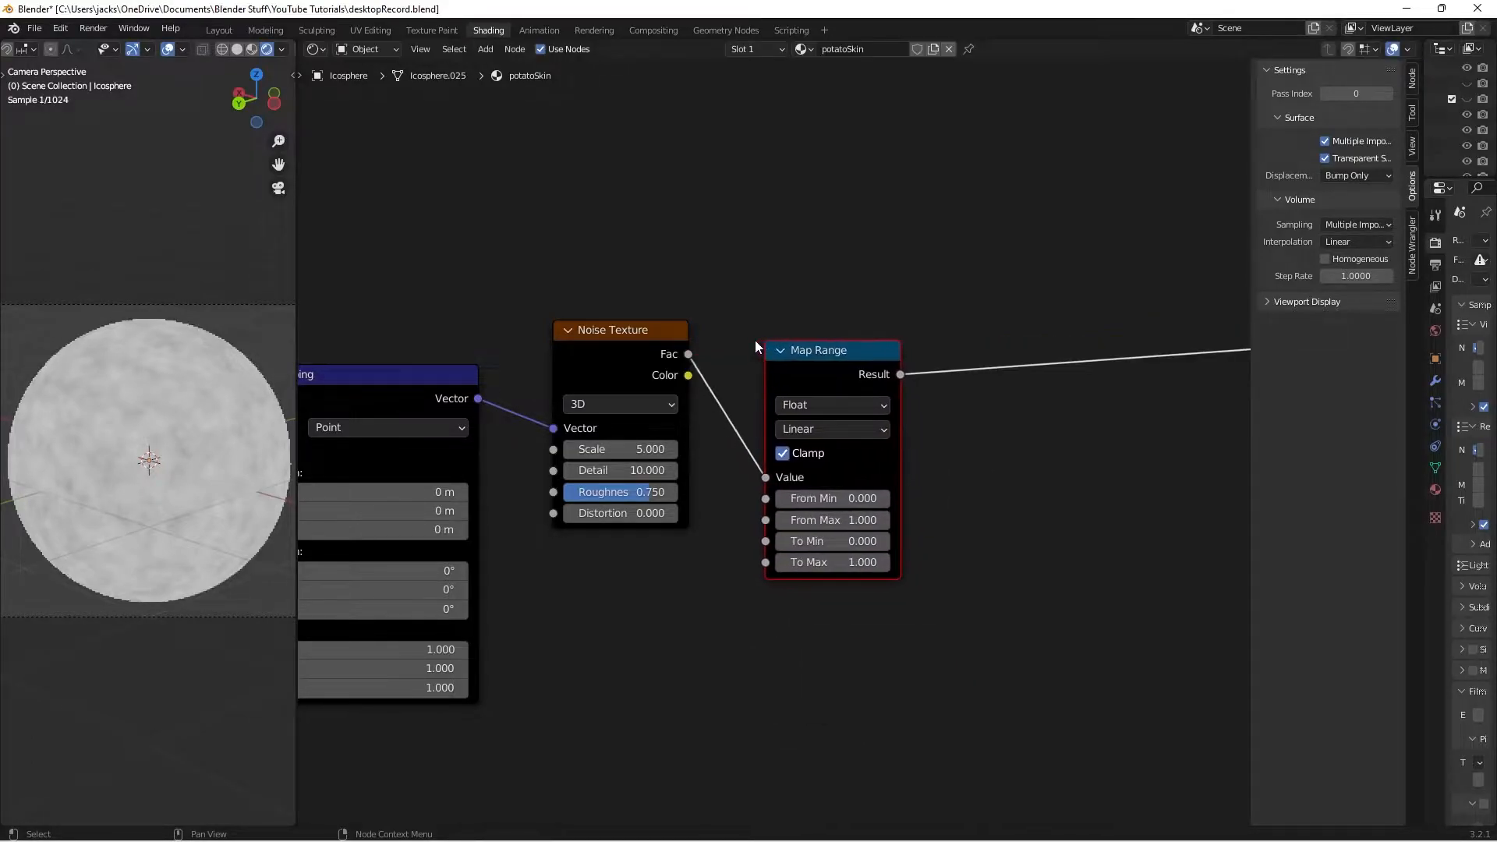
pyautogui.click(737, 303)
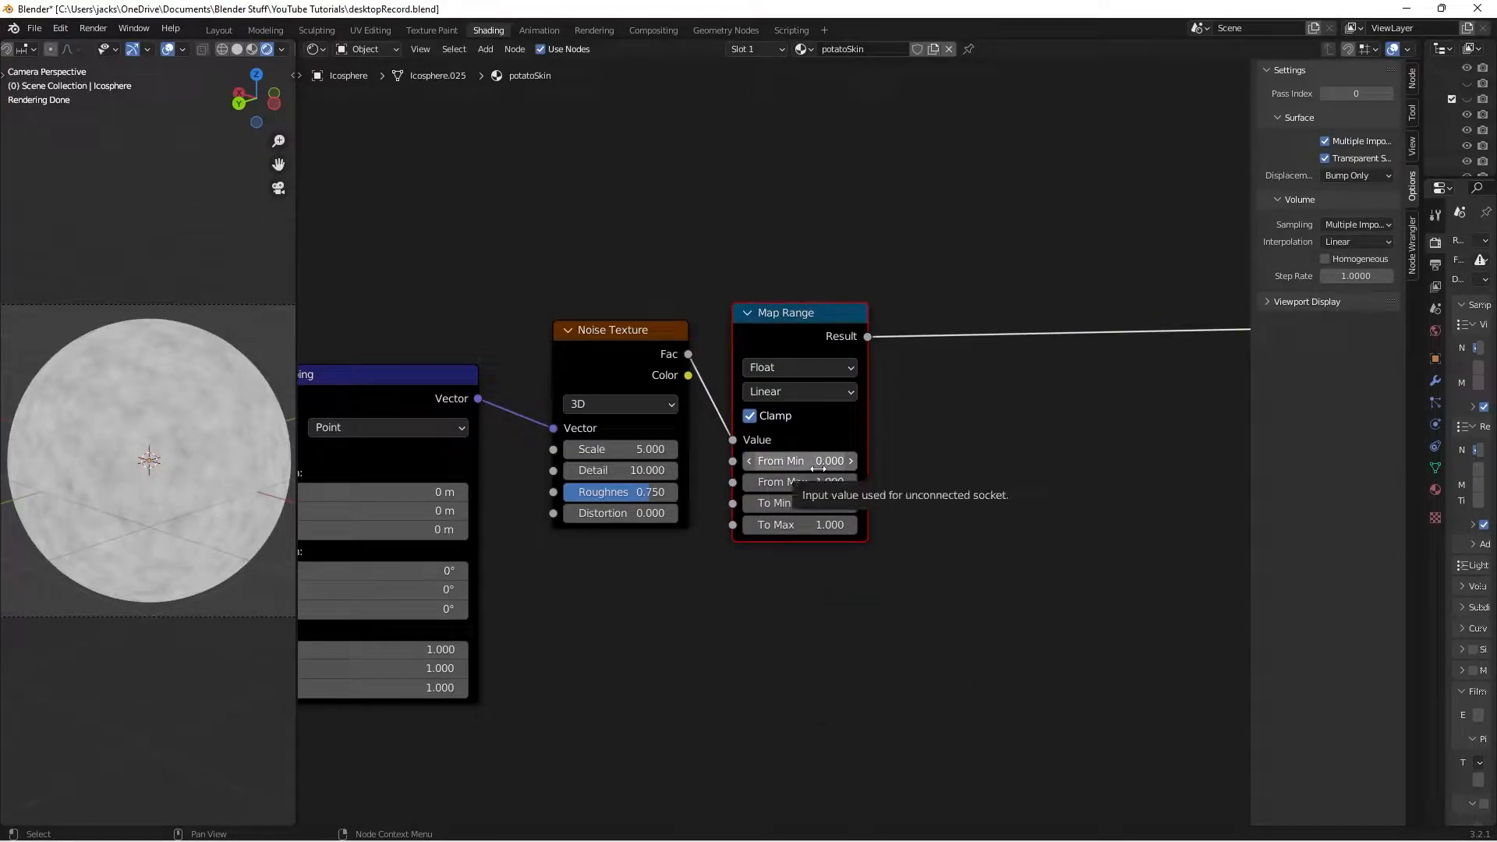
# - Set the Map Range's From Min to 0.3 and From Max to 0.7, and save the file
pyautogui.click(849, 462)
pyautogui.click(848, 462)
pyautogui.click(849, 462)
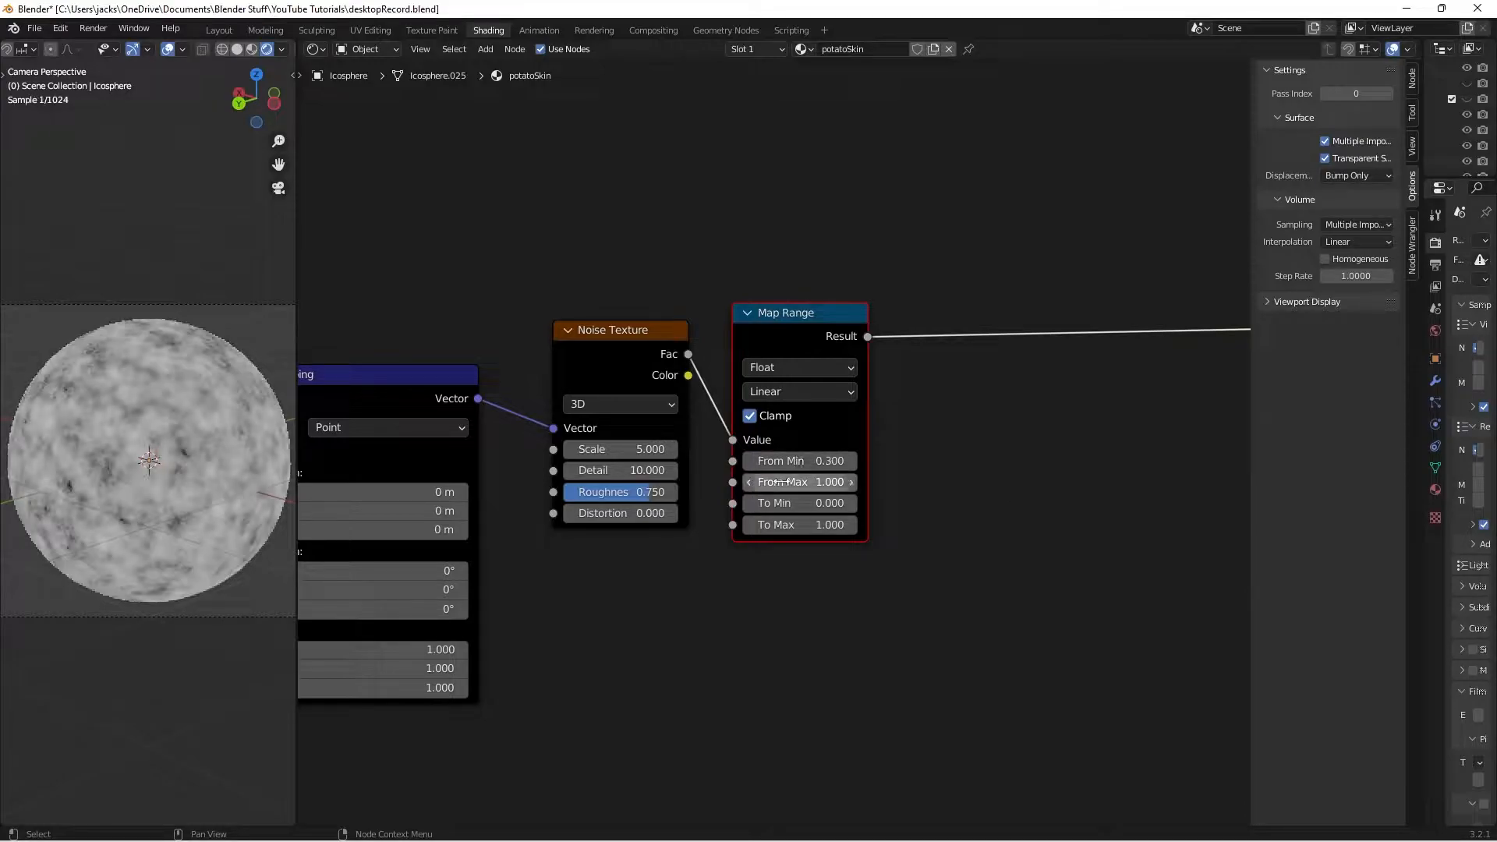
pyautogui.click(749, 481)
pyautogui.click(749, 481)
pyautogui.click(749, 481)
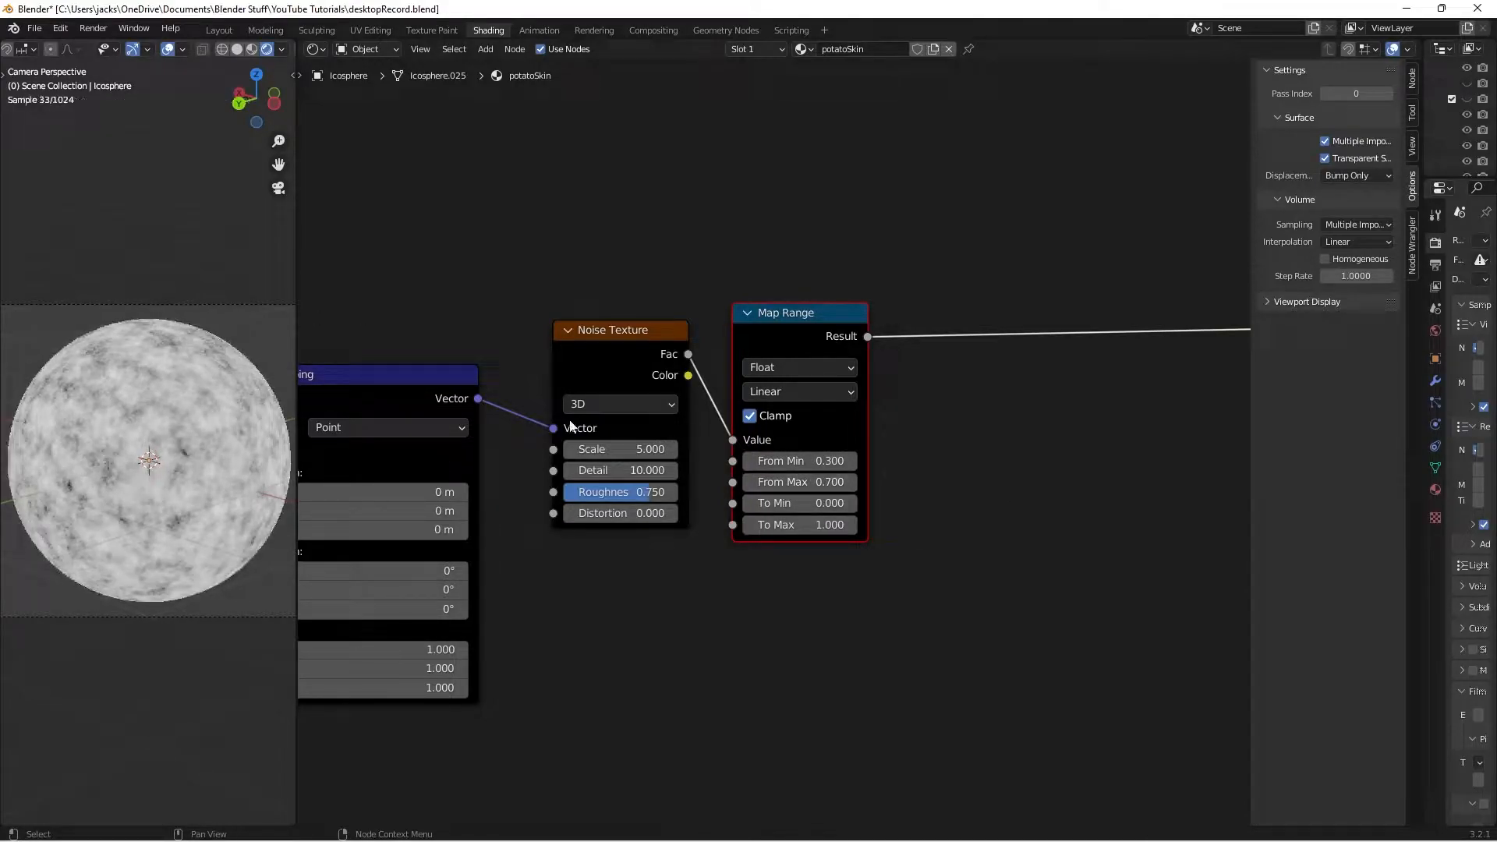
pyautogui.hotkey('ctrl', 's')
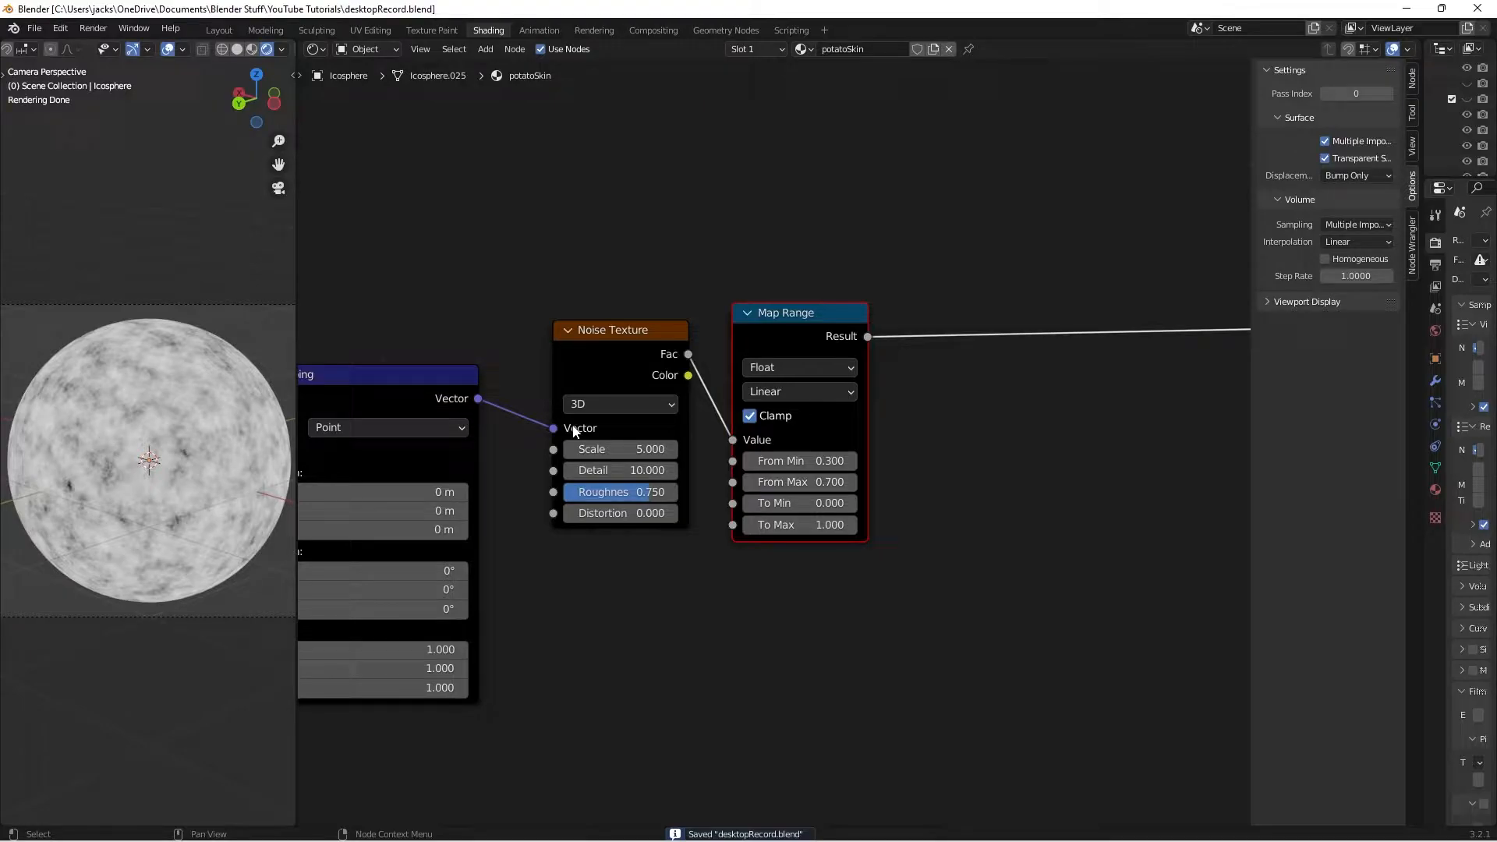
# - Insert a MixRGB node on the link after the Map Range node
pyautogui.moveTo(1080, 441); pyautogui.dragTo(1013, 447, button='middle')
pyautogui.hotkey('shift', 'a')
pyautogui.click(1013, 446)
pyautogui.write('mix')
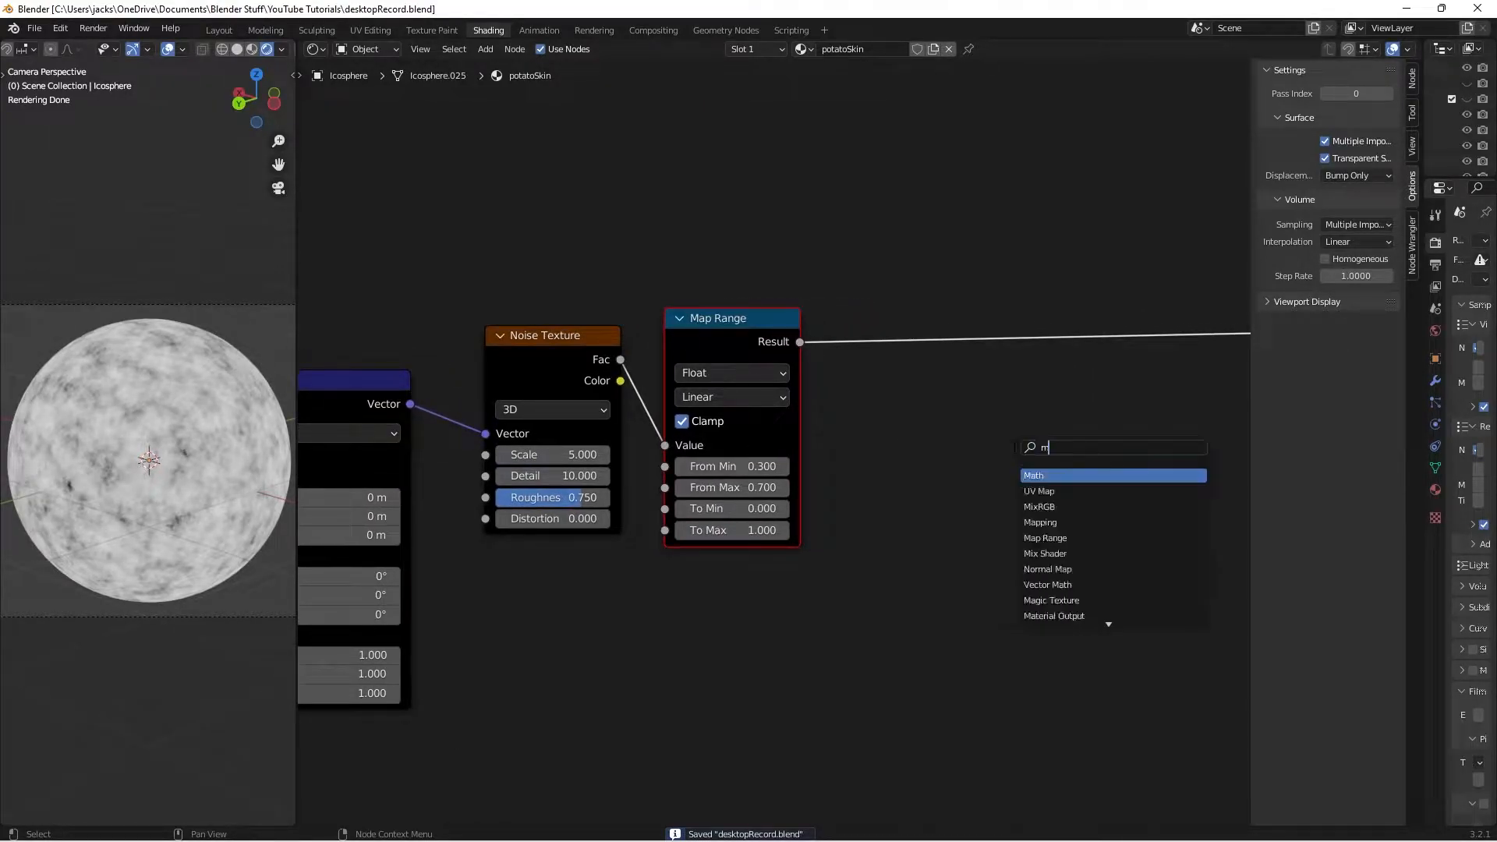
pyautogui.press('Return')
pyautogui.click(879, 307)
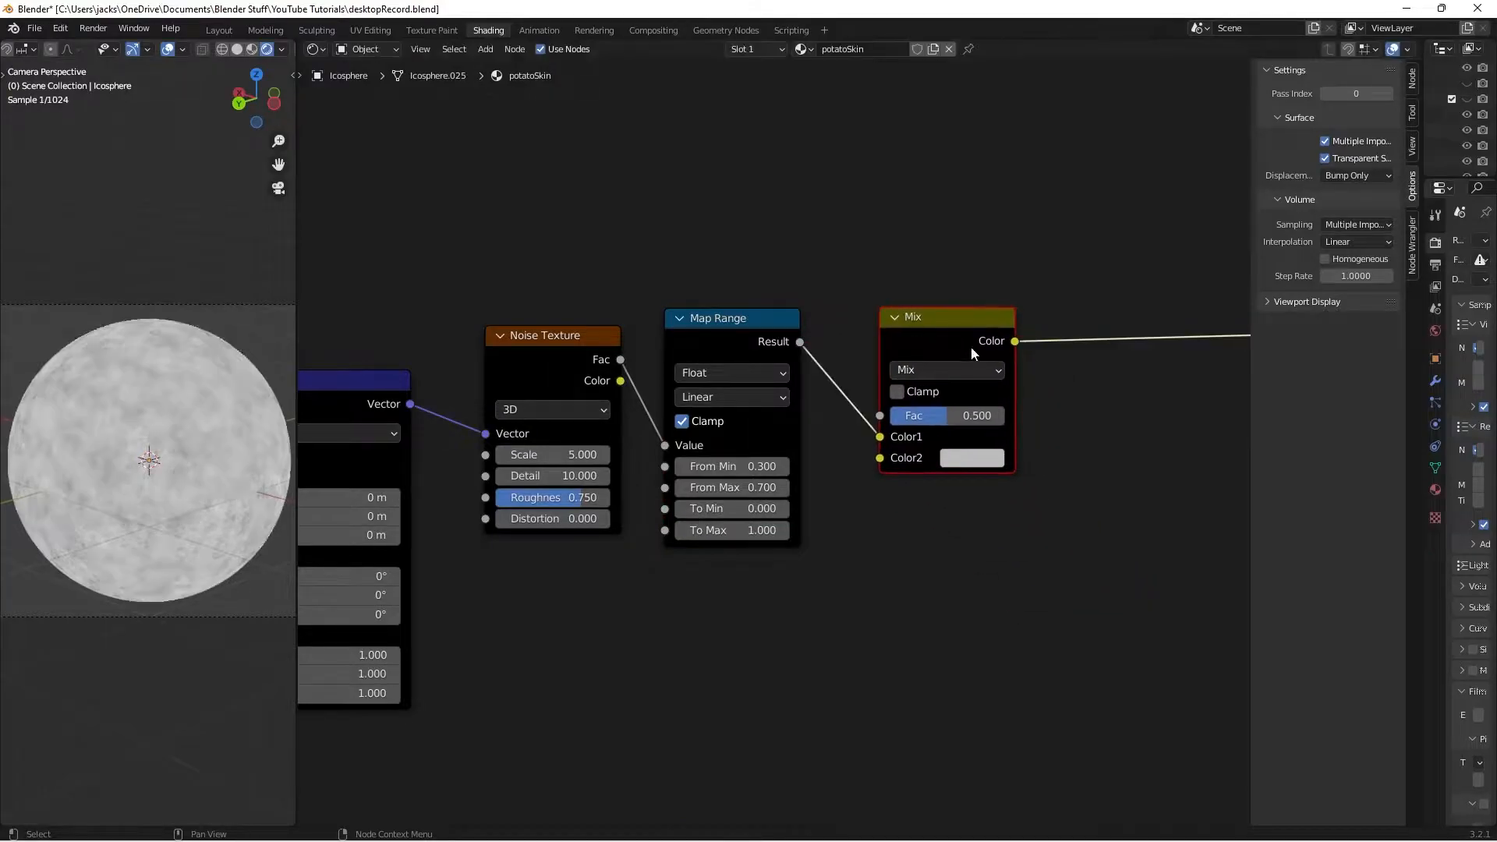
# - Reconnect the Map Range Result from the Mix node's Color1 to its Fac input, and save the file
pyautogui.moveTo(877, 437); pyautogui.dragTo(854, 362)
pyautogui.moveTo(820, 301); pyautogui.dragTo(880, 416)
pyautogui.moveTo(927, 335)
pyautogui.mouseDown()
pyautogui.moveTo(944, 336)
pyautogui.moveTo(910, 337)
pyautogui.mouseUp()
pyautogui.click(1074, 433)
pyautogui.hotkey('ctrl', 's')
# - Set the Mix node's Color1 to the hex value D2AC6A
pyautogui.scroll(1, 1073, 432)
pyautogui.moveTo(1073, 421); pyautogui.dragTo(981, 411, button='middle')
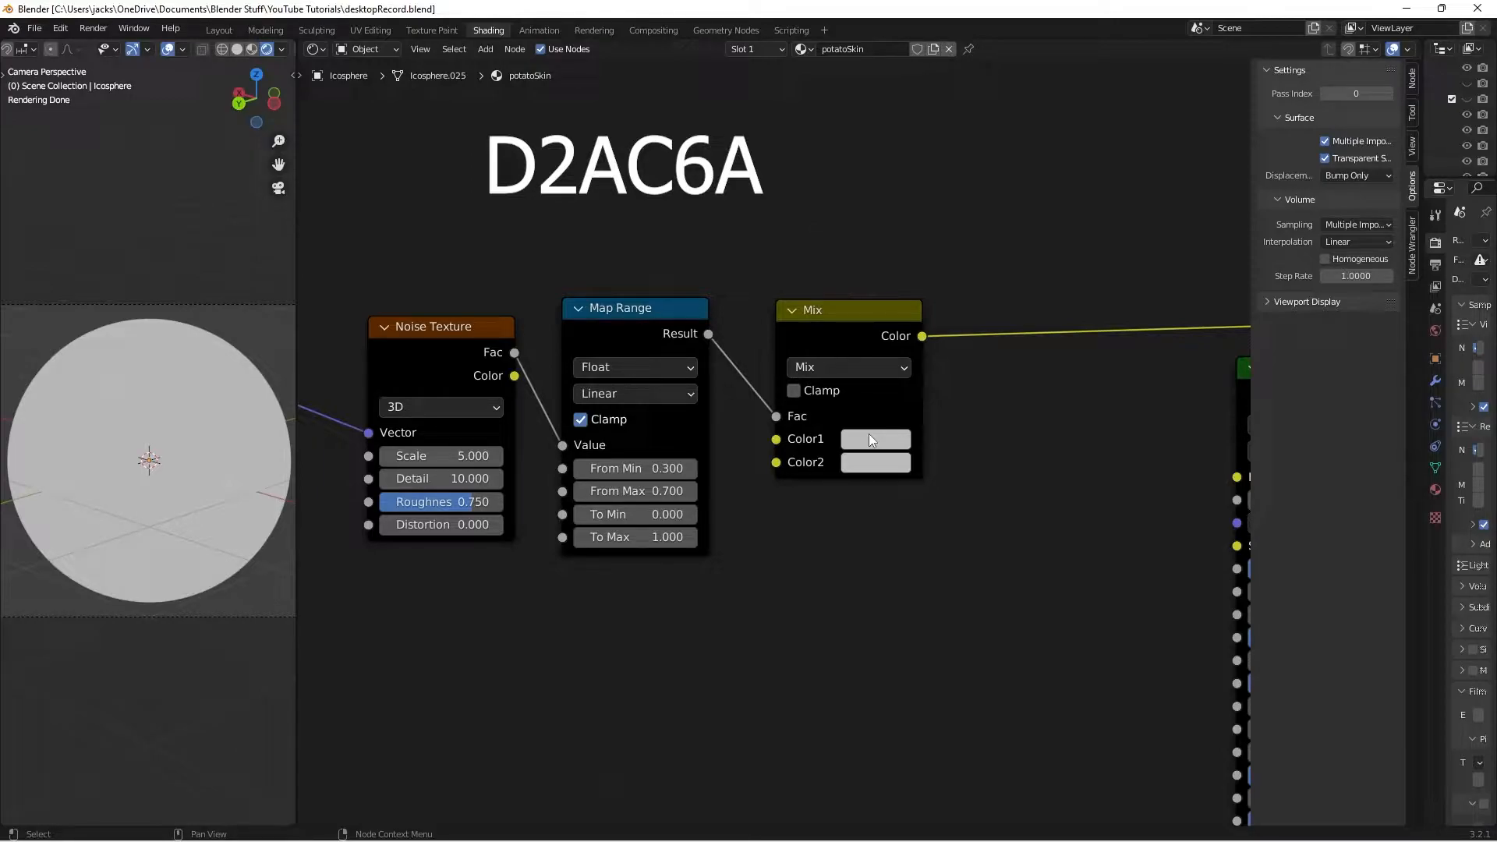
pyautogui.click(870, 439)
pyautogui.click(979, 315)
pyautogui.click(912, 346)
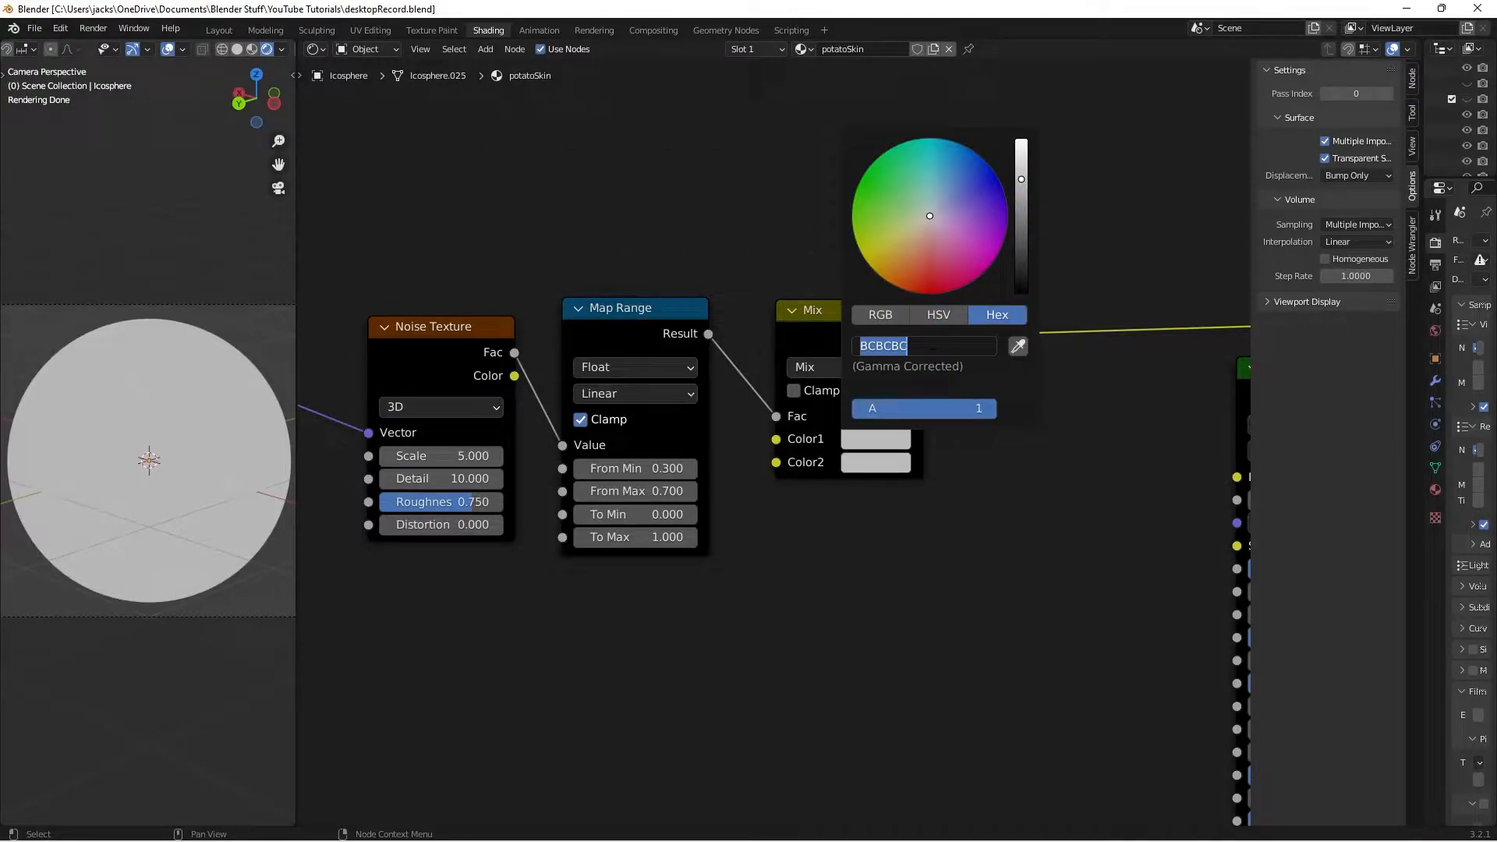
pyautogui.write('D2AC6A')
pyautogui.press('Return')
# - Set the Mix node's Color2 to the hex value 5B4634
pyautogui.click(867, 464)
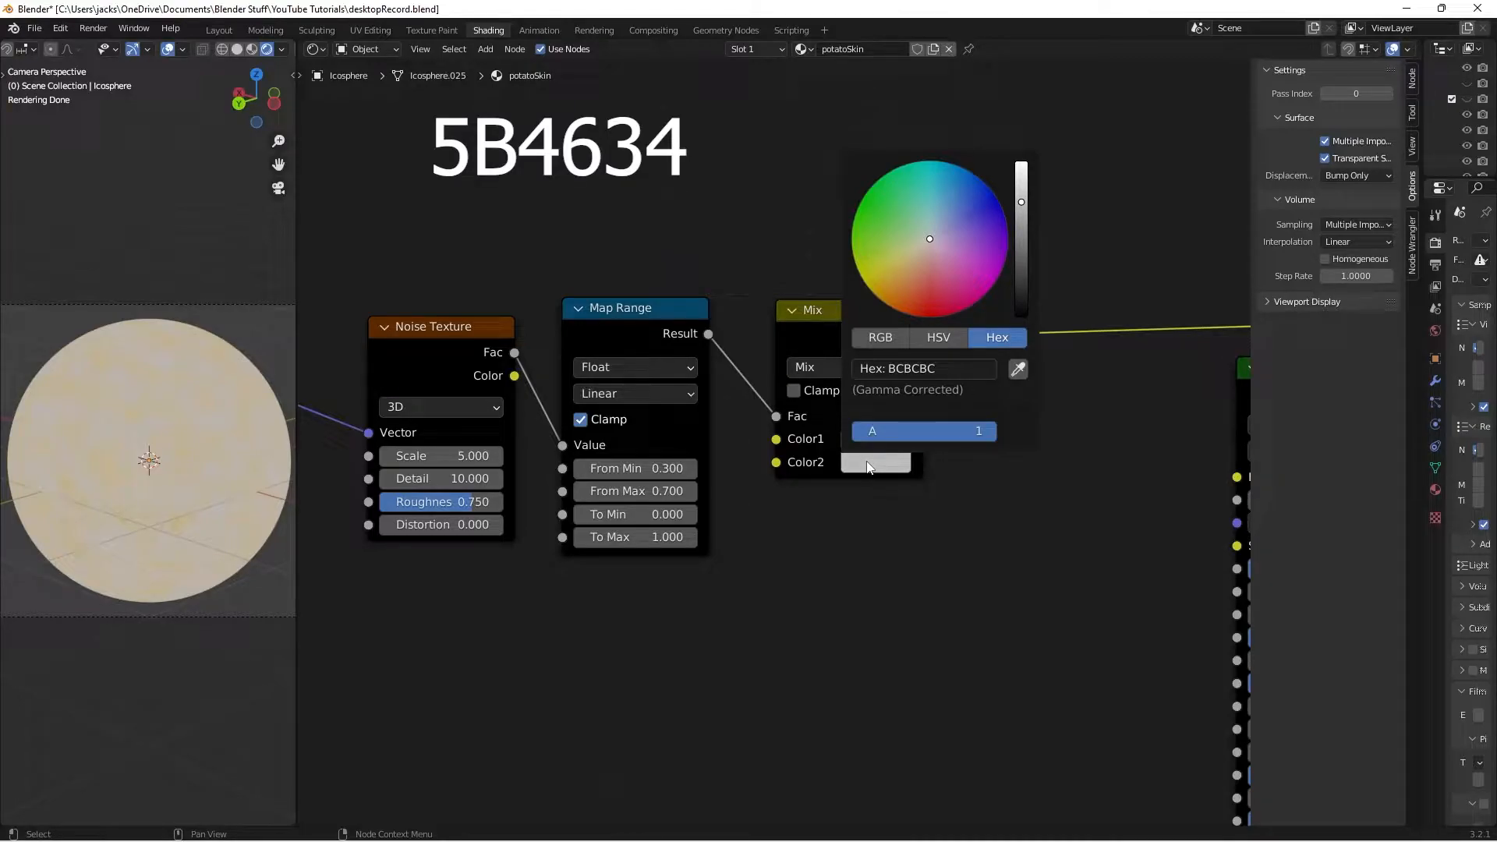
pyautogui.click(967, 372)
pyautogui.write('5B463')
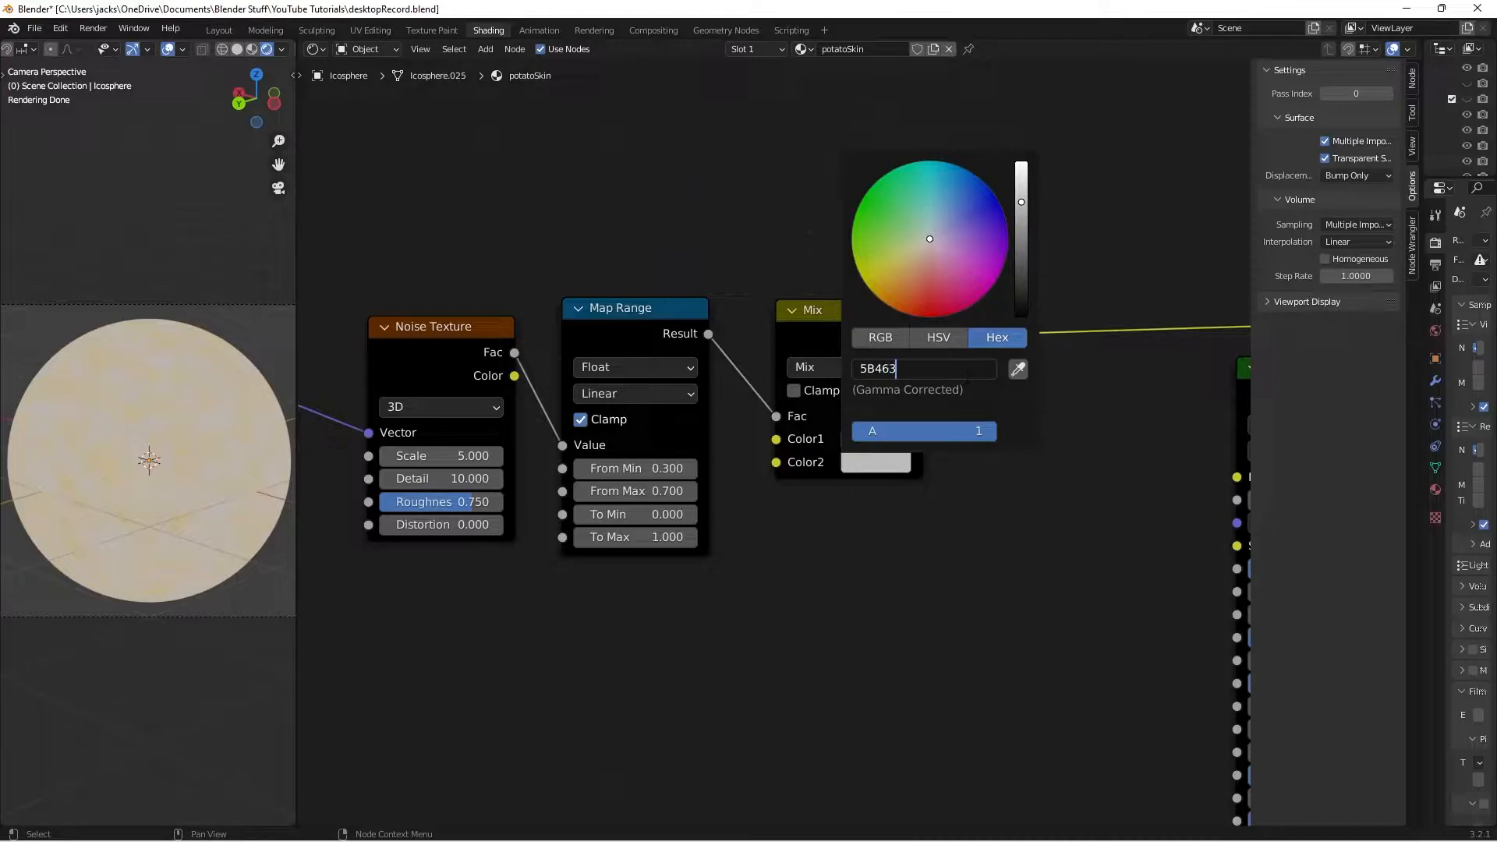
pyautogui.write('4')
pyautogui.press('Return')
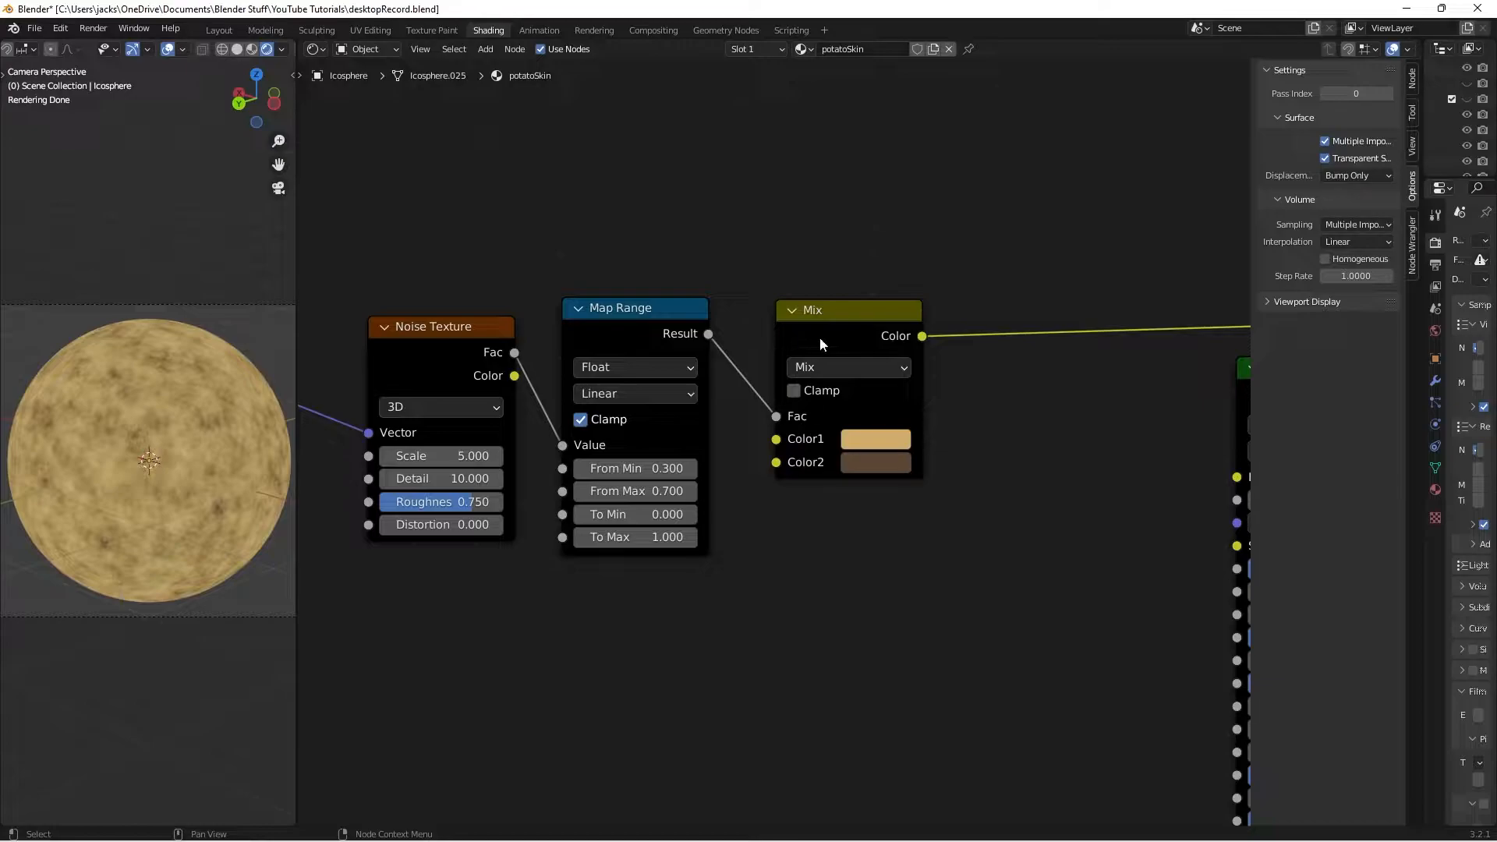
# - Move the chain of texture nodes together, farther away from the Principled BSDF, to make room
pyautogui.moveTo(820, 337); pyautogui.dragTo(809, 334)
pyautogui.scroll(-2, 721, 264)
pyautogui.scroll(-2, 779, 234)
pyautogui.moveTo(360, 335); pyautogui.dragTo(937, 502)
pyautogui.press('g')
pyautogui.click(774, 489)
pyautogui.click(775, 489)
# - Insert a Hue Saturation Value node on the link after the Mix node's Color output
pyautogui.moveTo(792, 431); pyautogui.dragTo(670, 490, button='middle')
pyautogui.scroll(1, 670, 489)
pyautogui.hotkey('shift', 'a')
pyautogui.click(668, 490)
pyautogui.write('hue')
pyautogui.press('Return')
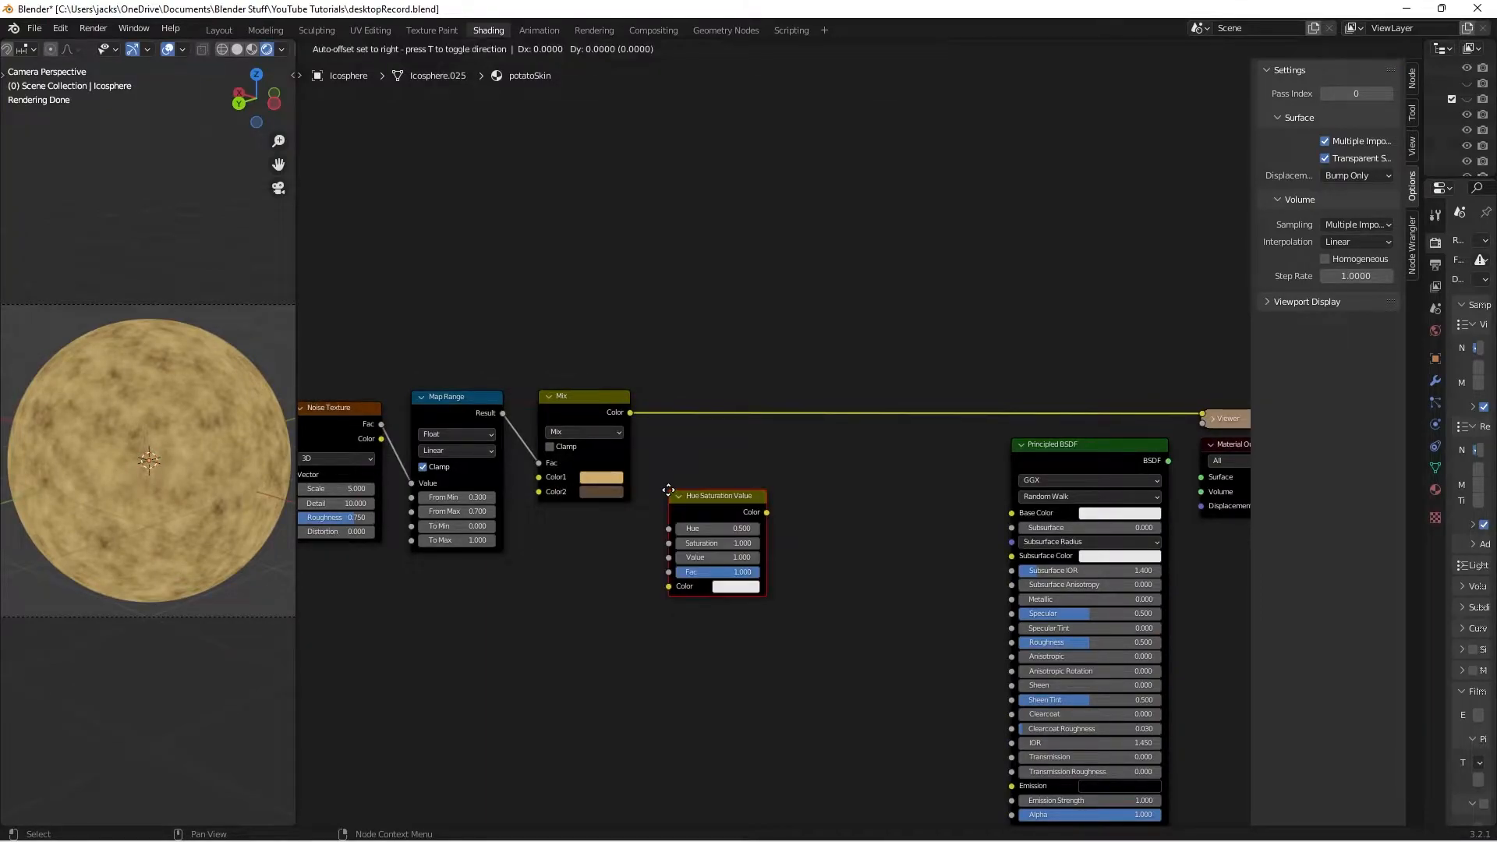
pyautogui.click(670, 391)
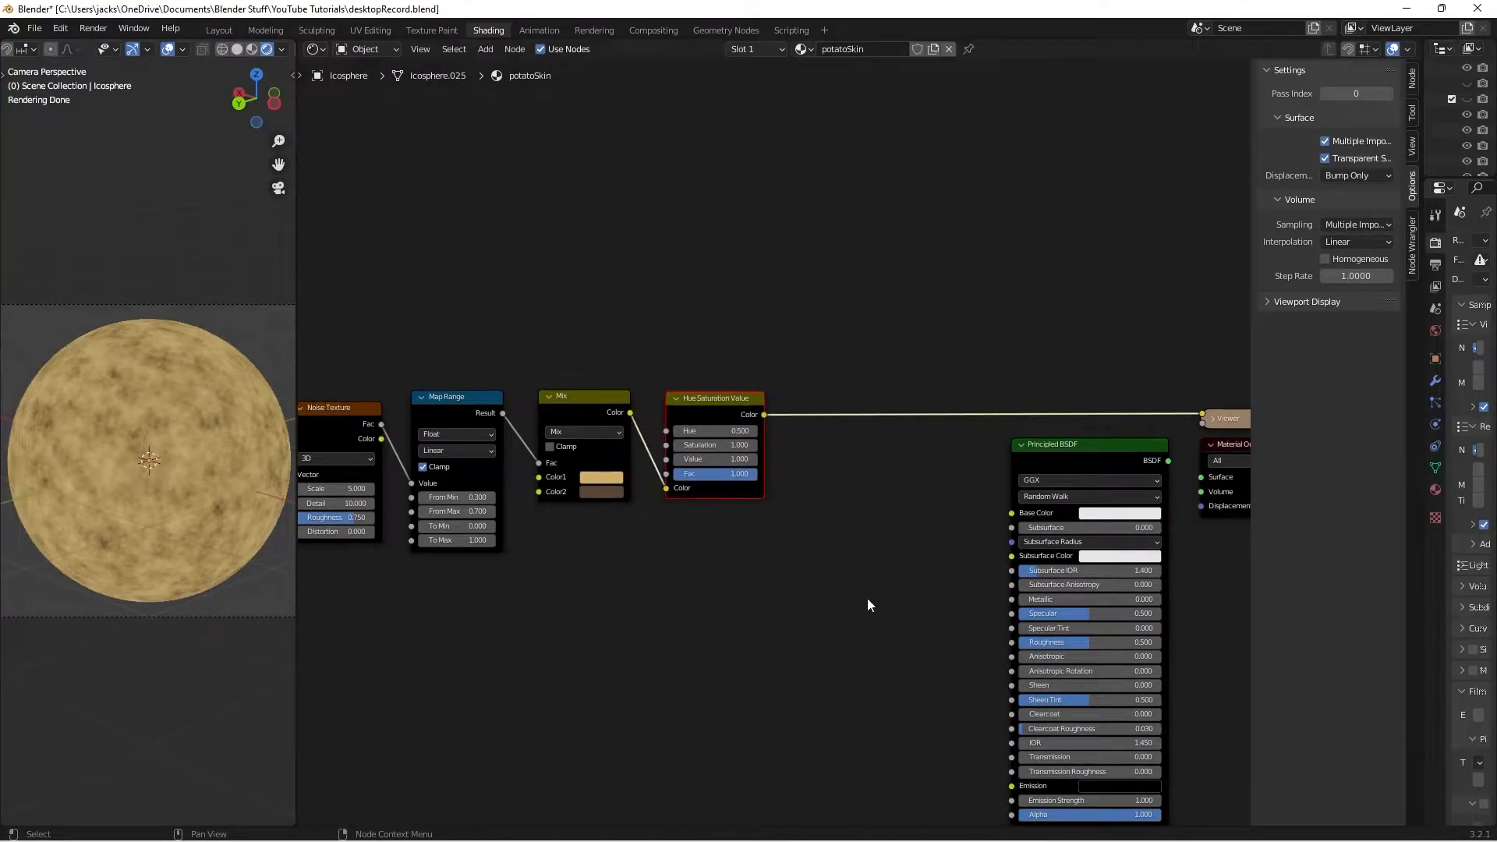
# - Set the Value of the Hue Saturation Value node to 0.6
pyautogui.scroll(3, 798, 549)
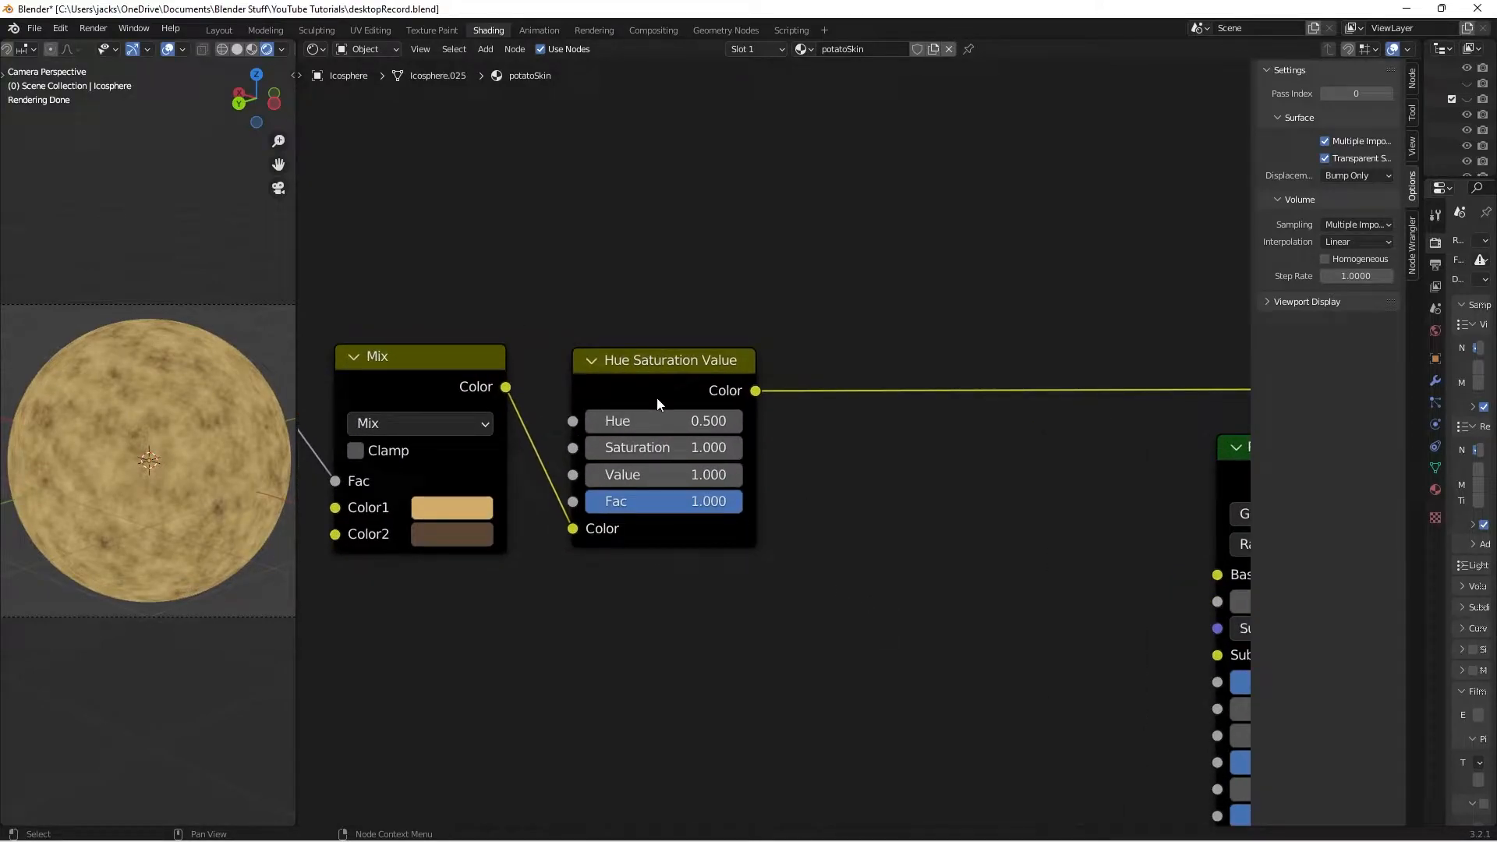
pyautogui.moveTo(662, 474); pyautogui.dragTo(593, 474)
pyautogui.click(735, 474)
pyautogui.click(735, 474)
pyautogui.click(735, 475)
pyautogui.click(737, 479)
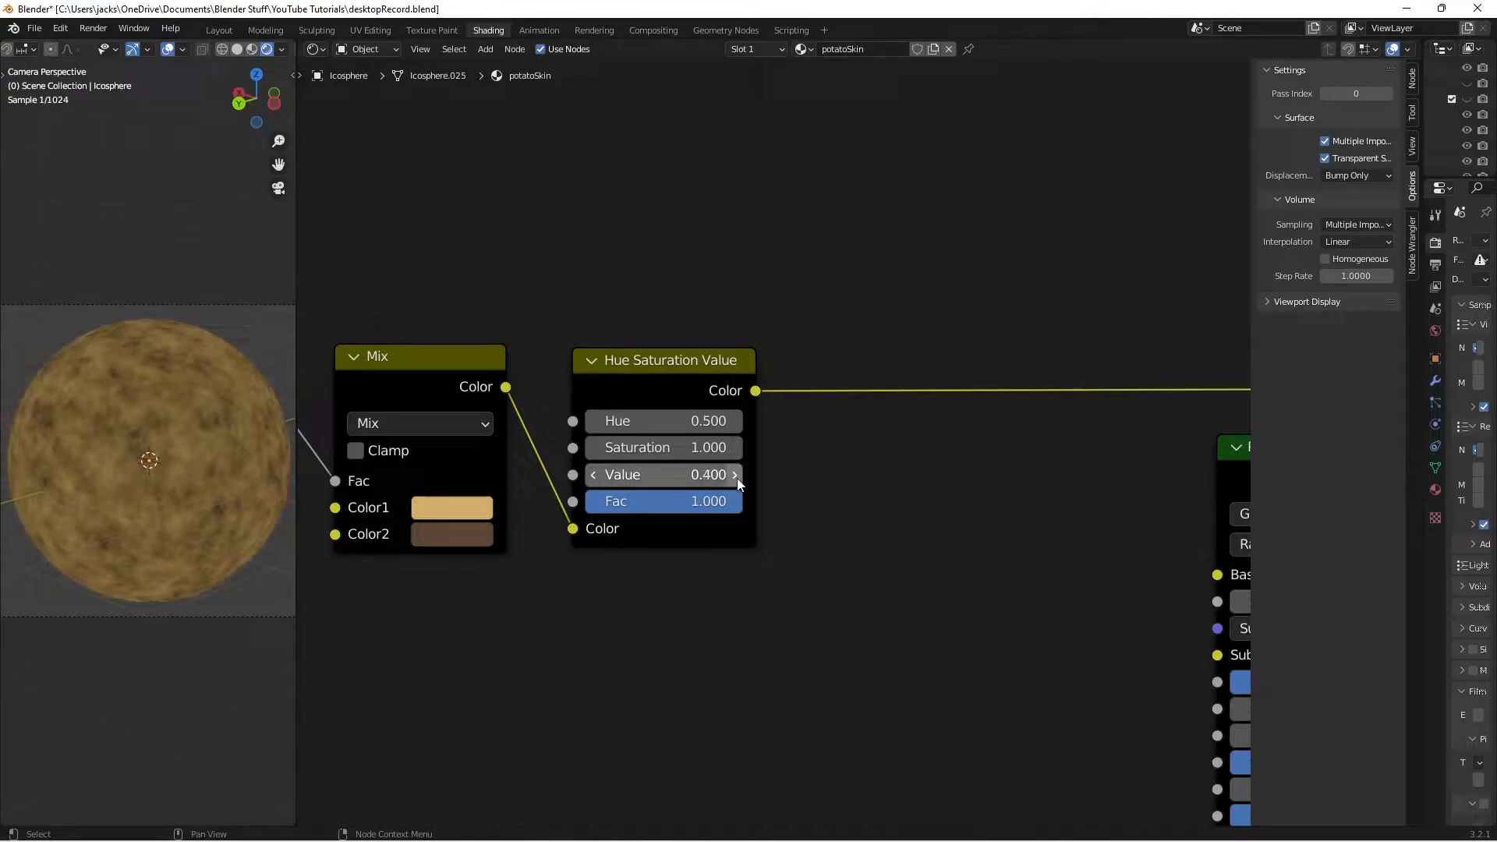
pyautogui.click(736, 479)
pyautogui.click(736, 479)
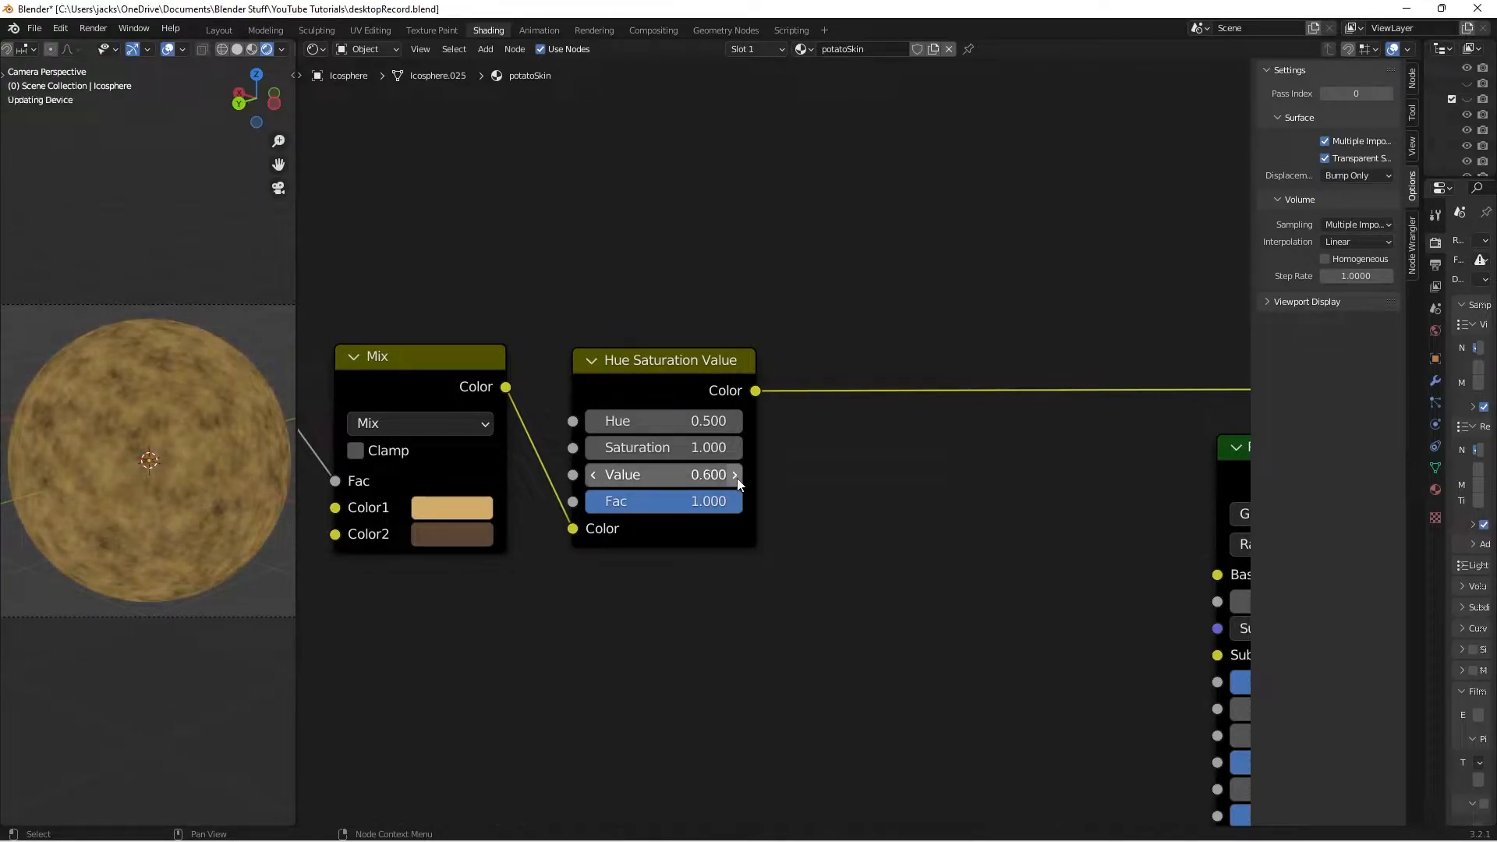
# - Set the Value of the Hue Saturation Value node to 0.7 and save the file
pyautogui.click(737, 479)
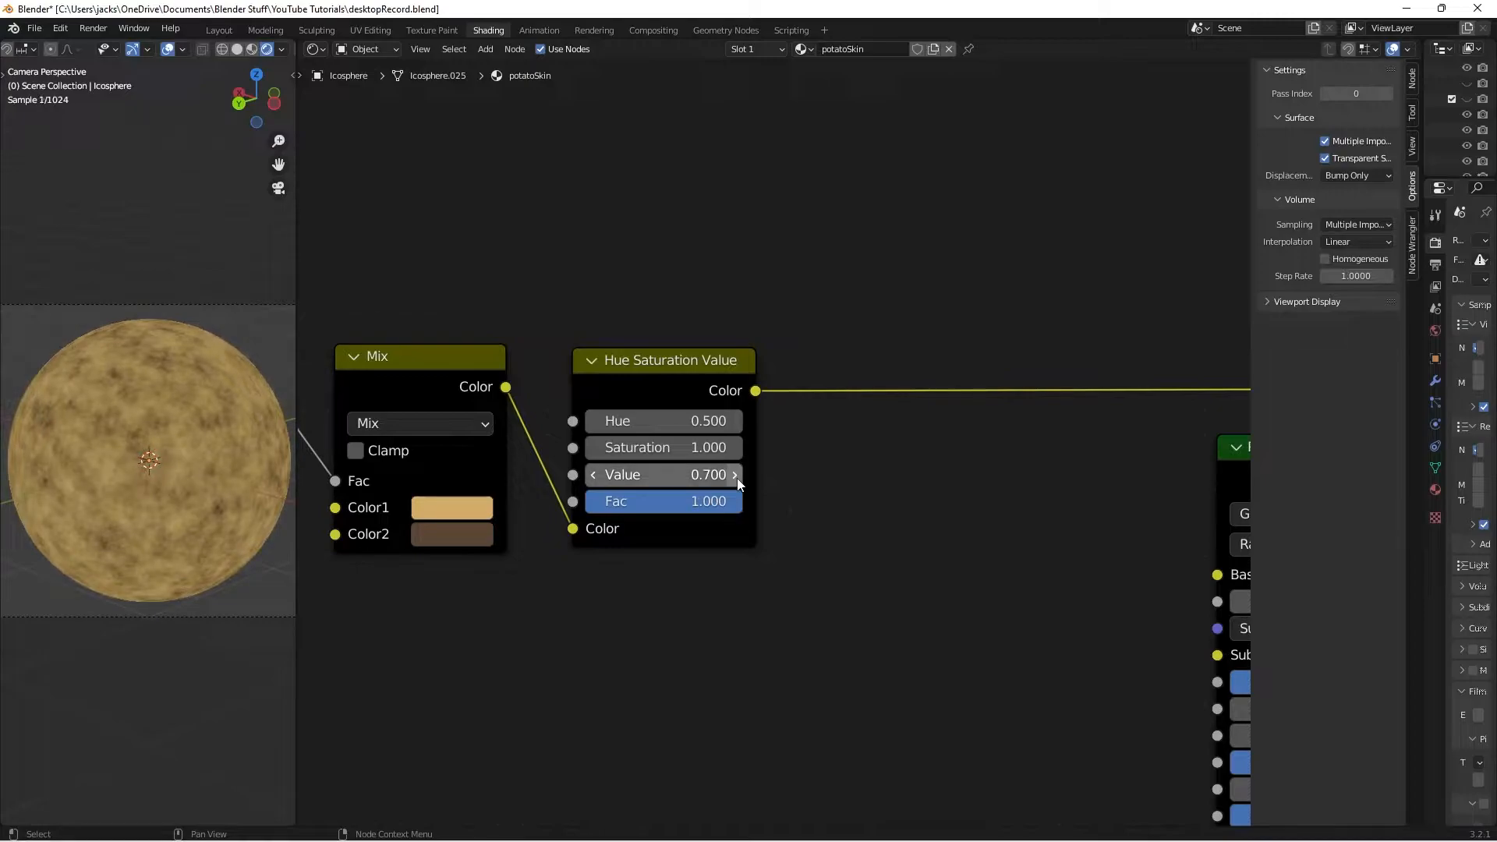
pyautogui.click(669, 476)
pyautogui.write('0.9')
pyautogui.press('Return')
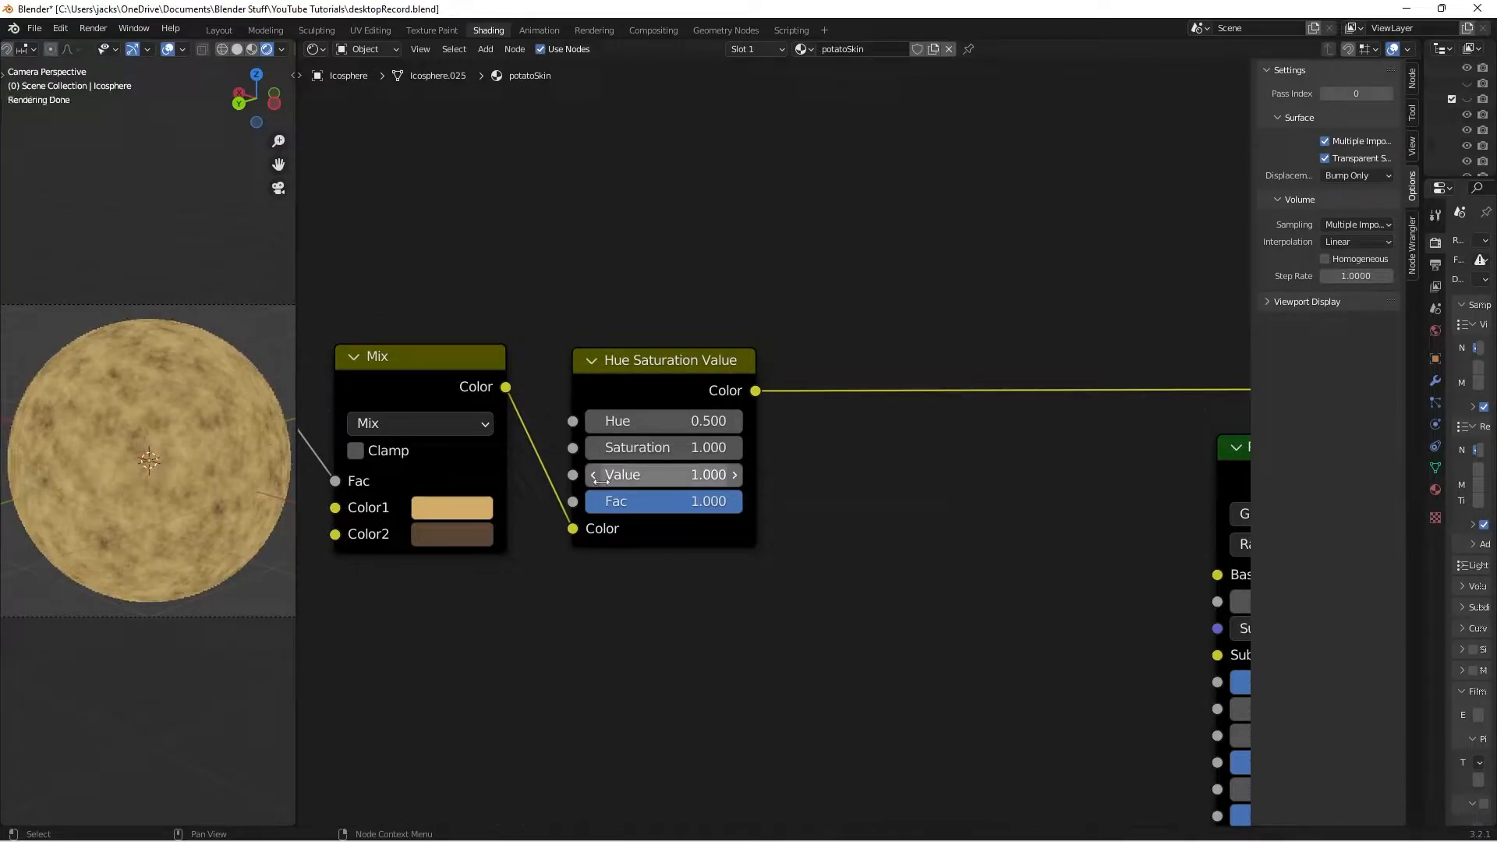
pyautogui.click(593, 476)
pyautogui.click(593, 475)
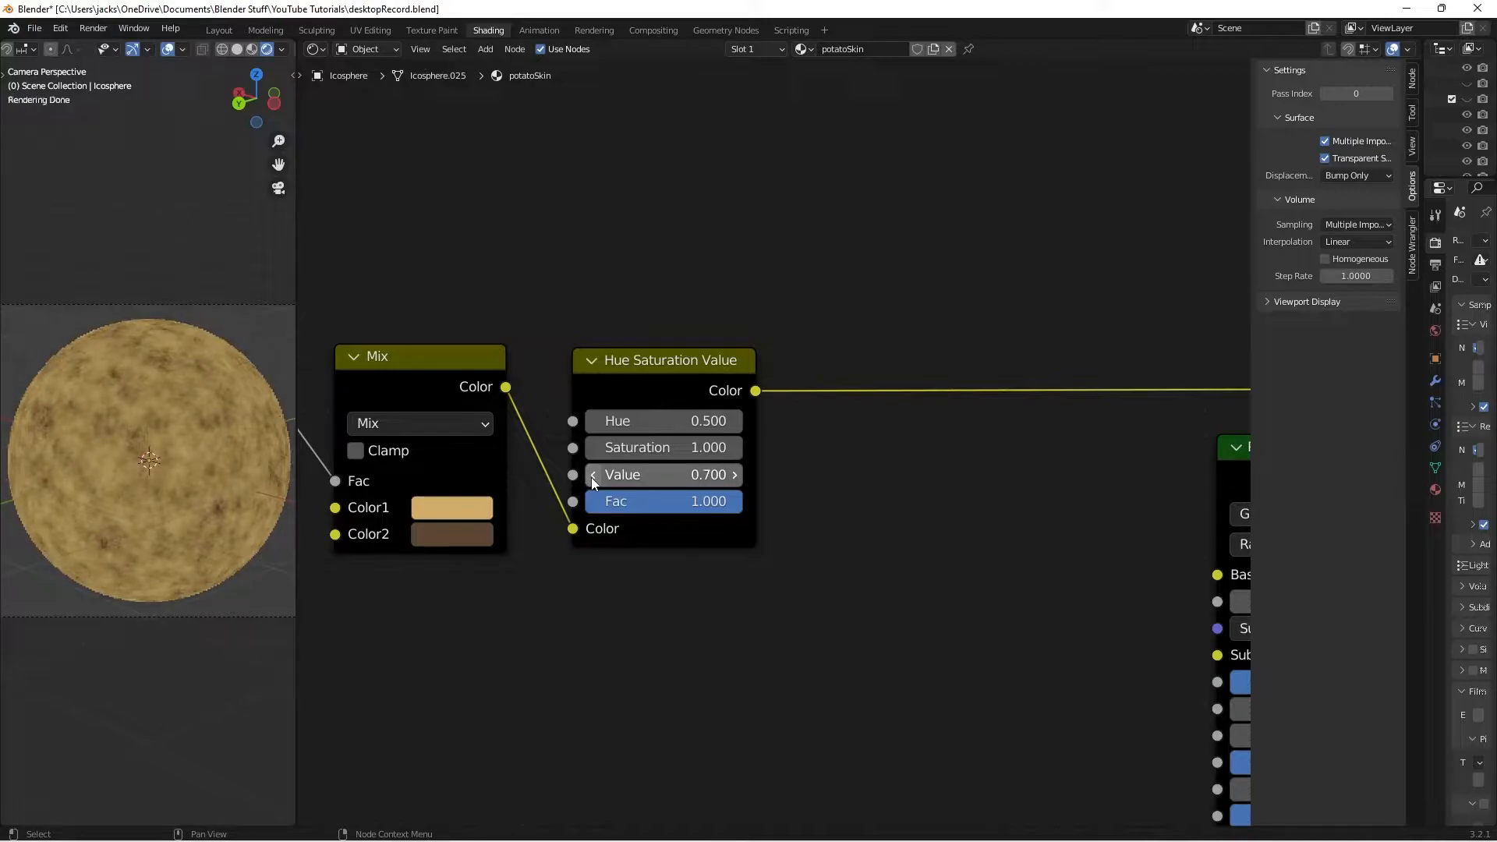
pyautogui.hotkey('ctrl', 's')
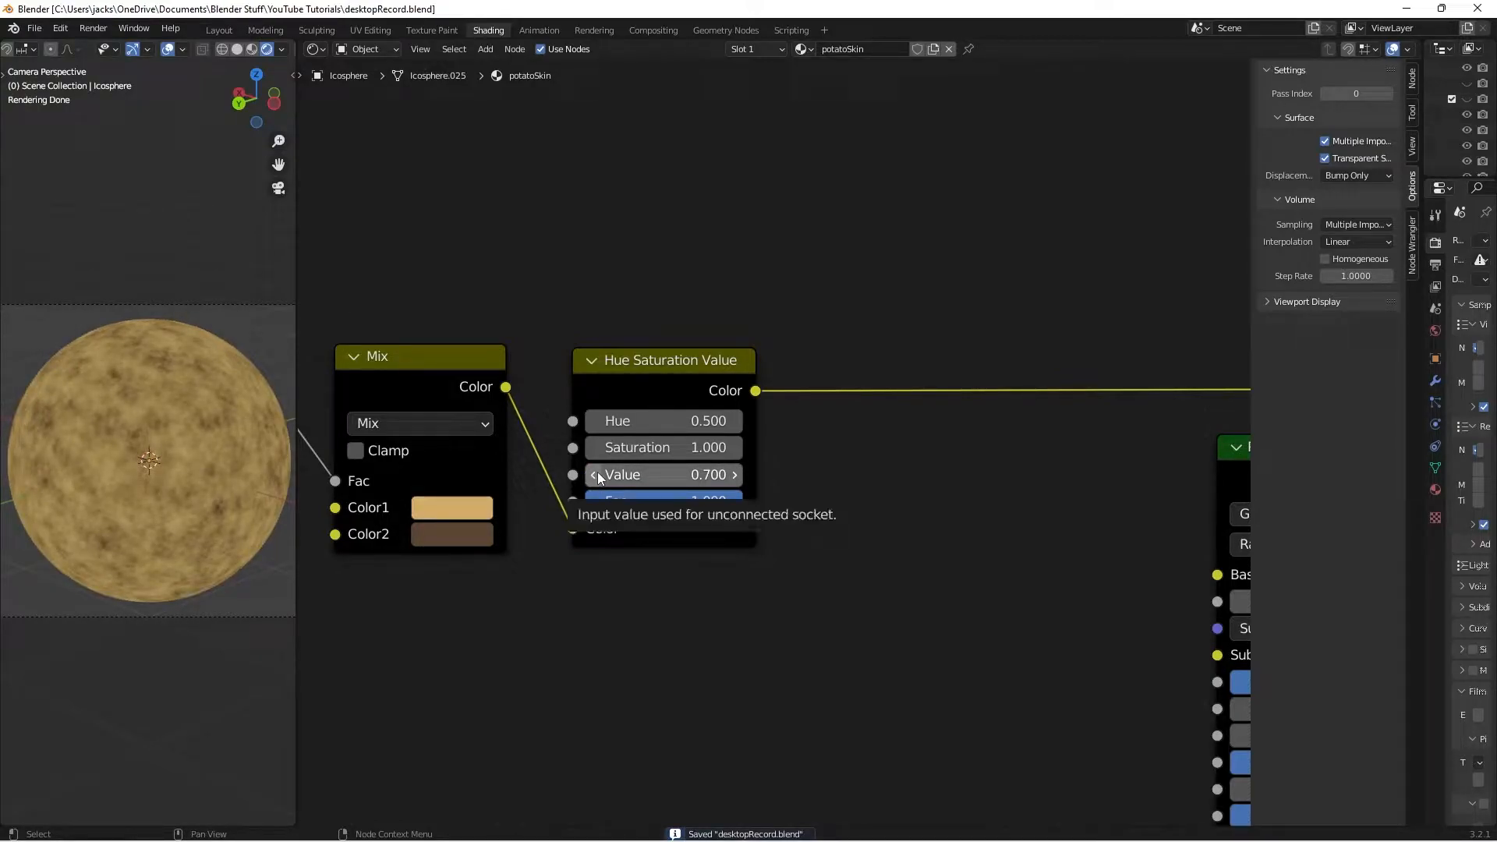
# - Add a second MixRGB node before the Principled BSDF and connect the Hue Saturation Value node's Color output to its Color1
pyautogui.scroll(-1, 901, 571)
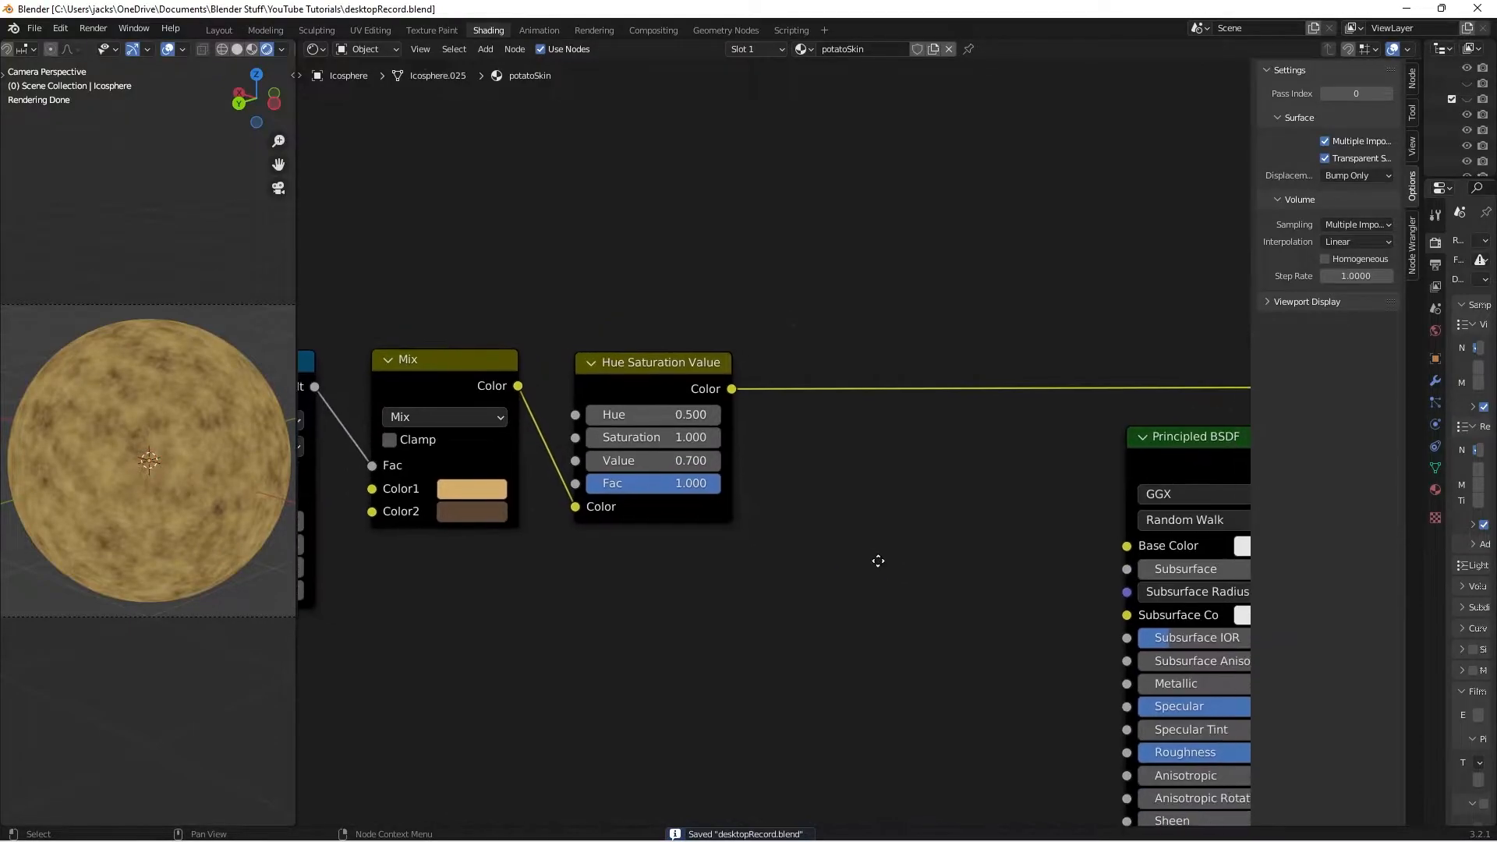
pyautogui.hotkey('shift', 'a')
pyautogui.write('mix')
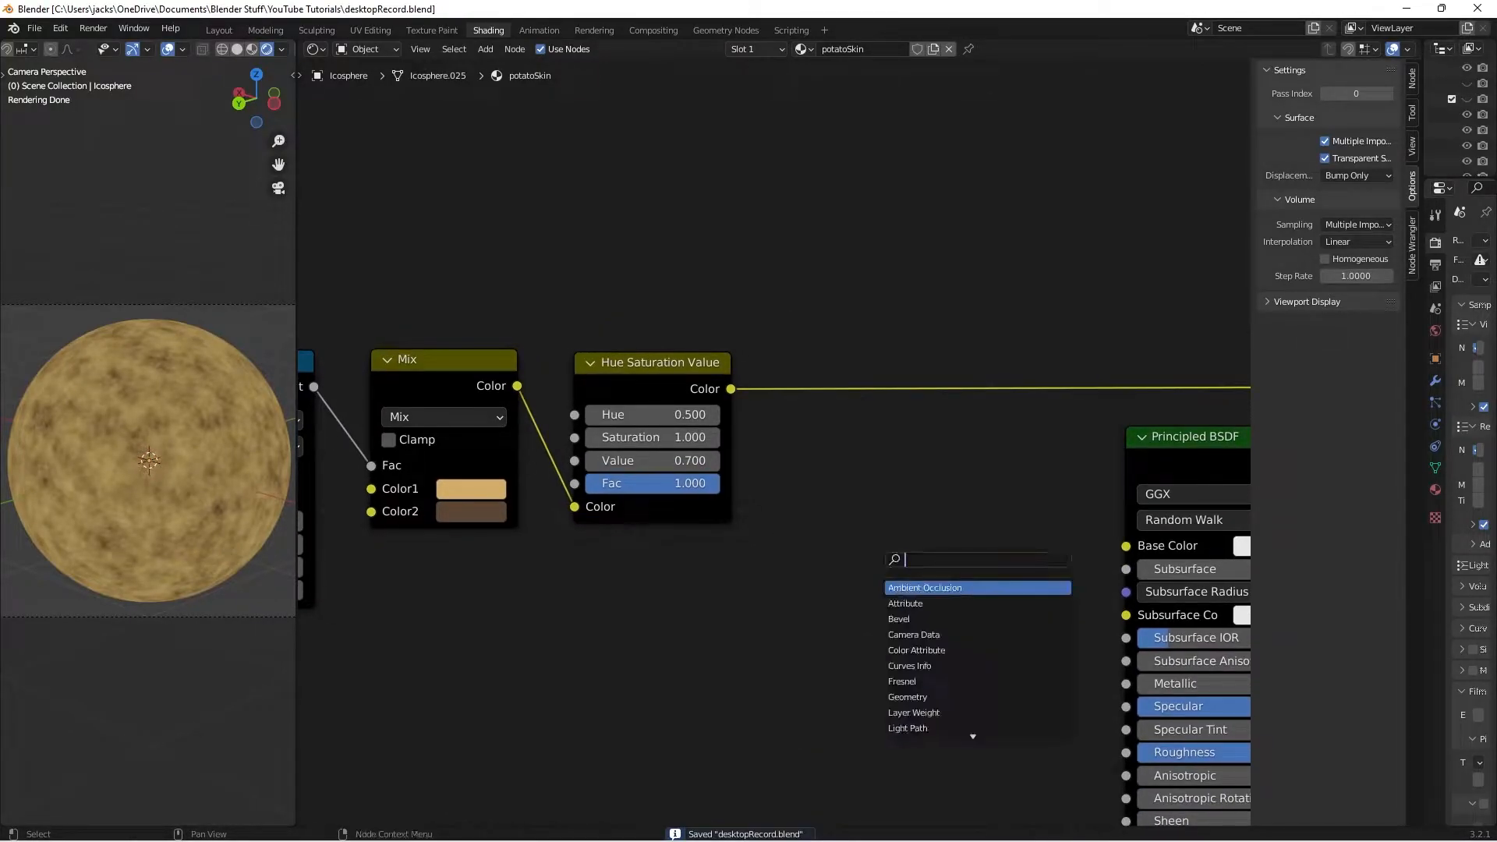
pyautogui.press('Return')
pyautogui.click(827, 500)
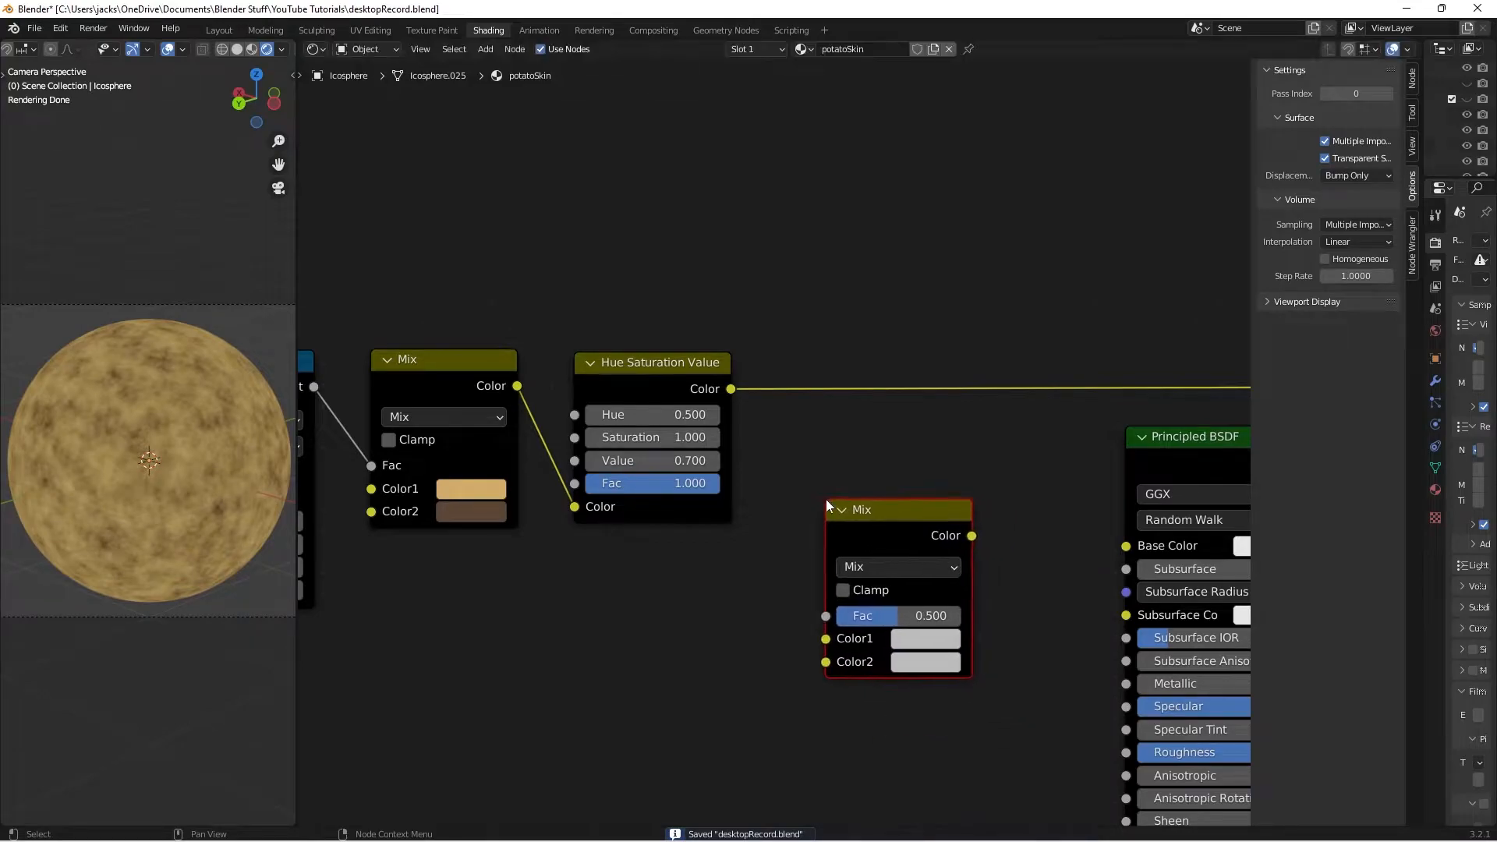
pyautogui.moveTo(861, 517); pyautogui.dragTo(855, 524)
pyautogui.moveTo(731, 389); pyautogui.dragTo(819, 646)
pyautogui.moveTo(874, 543)
pyautogui.mouseDown()
pyautogui.moveTo(855, 527)
pyautogui.moveTo(864, 559)
pyautogui.mouseUp()
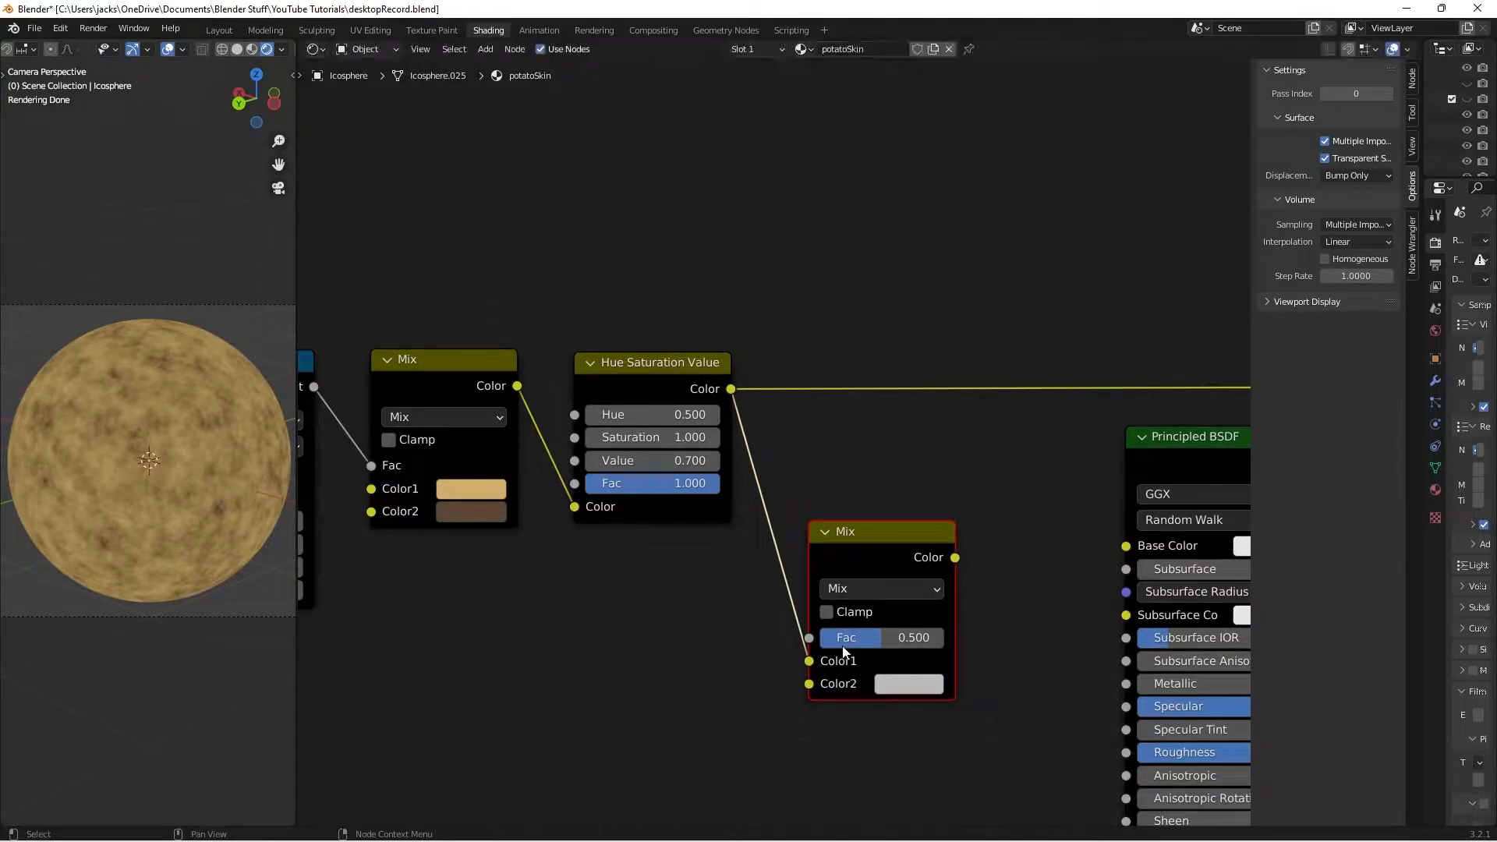
# - Set the second Mix node's Color2 to the hex value 403225
pyautogui.click(922, 687)
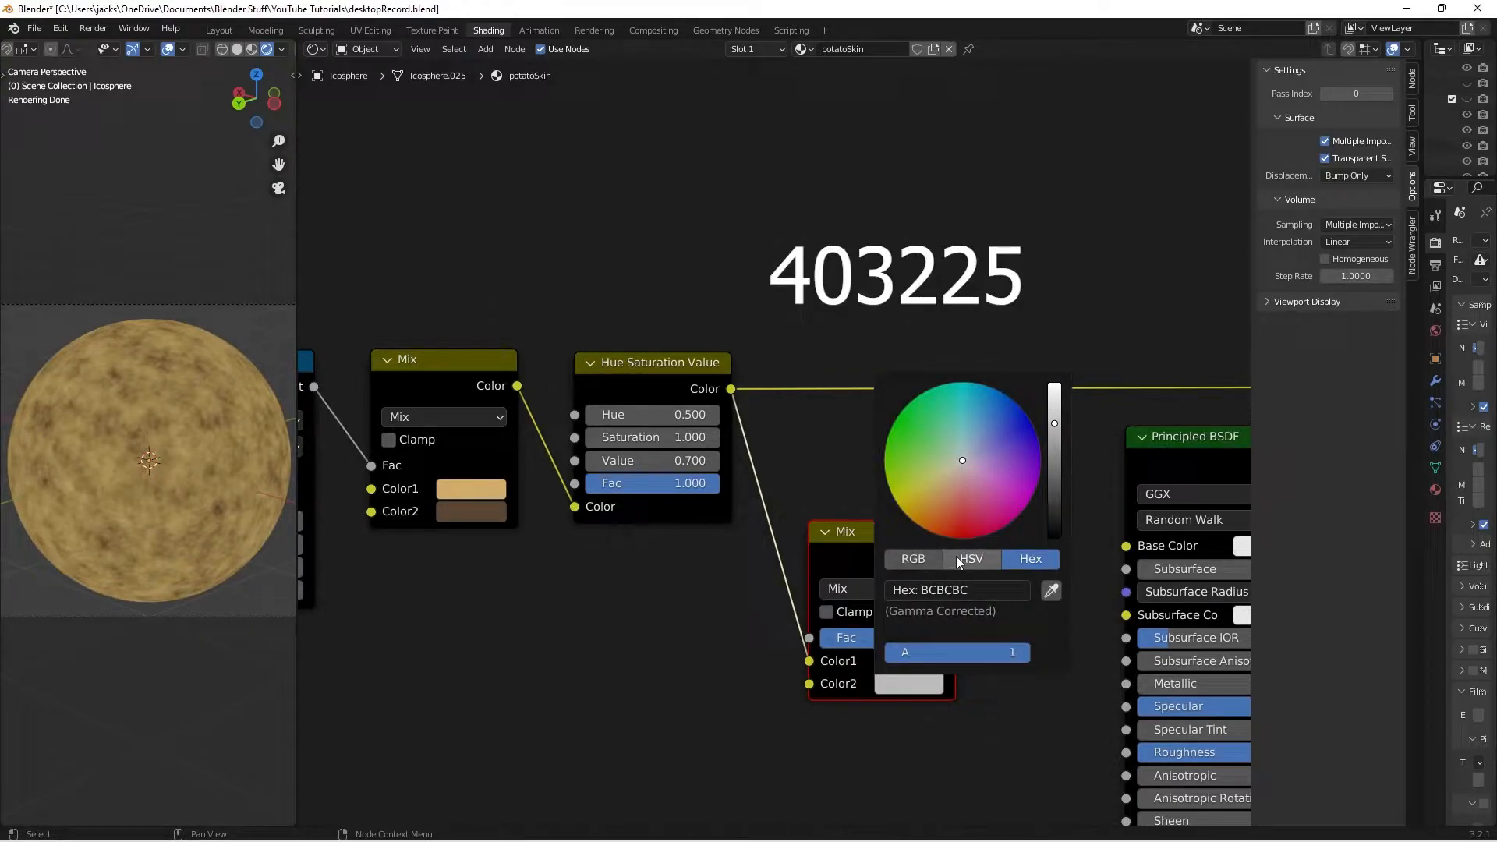
pyautogui.click(976, 597)
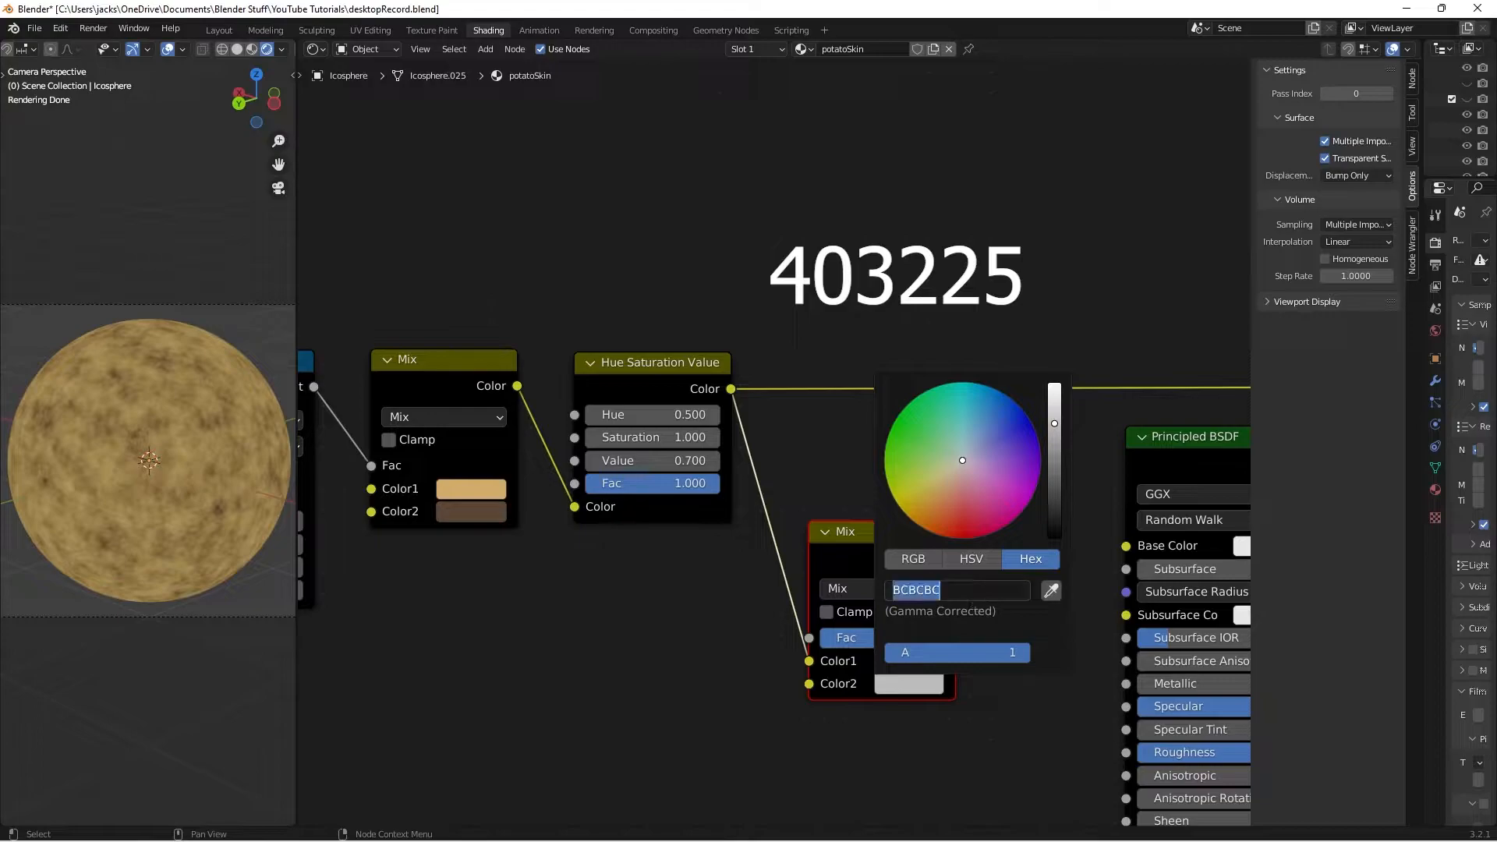
pyautogui.write('403225')
pyautogui.press('Return')
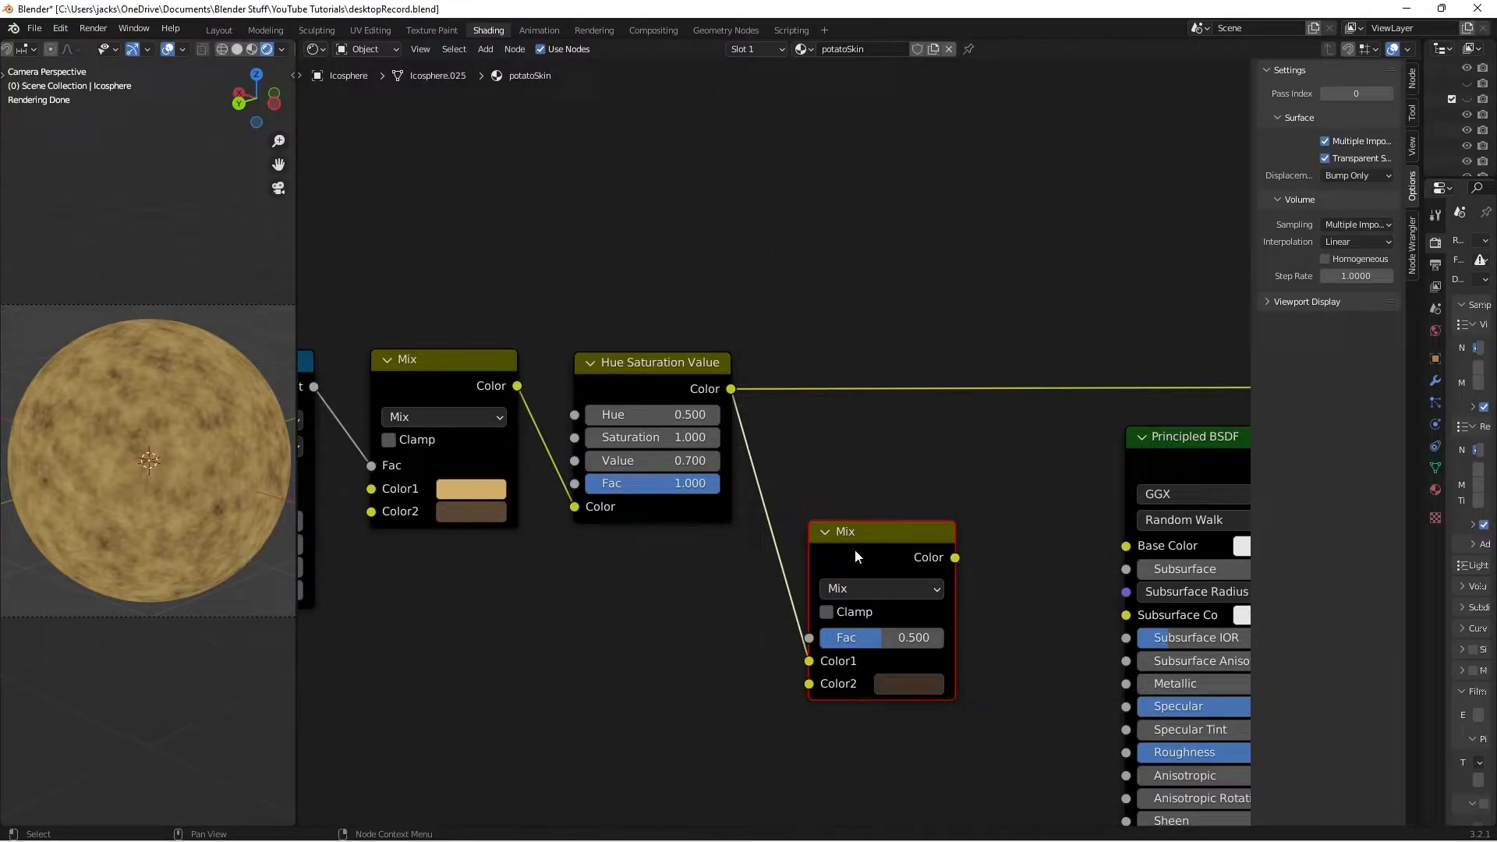
# - Preview the second Mix node's output on the icosphere and save the file
pyautogui.keyDown('ctrl'); pyautogui.keyDown('shift'); pyautogui.click(854, 549); pyautogui.keyUp('shift'); pyautogui.keyUp('ctrl')
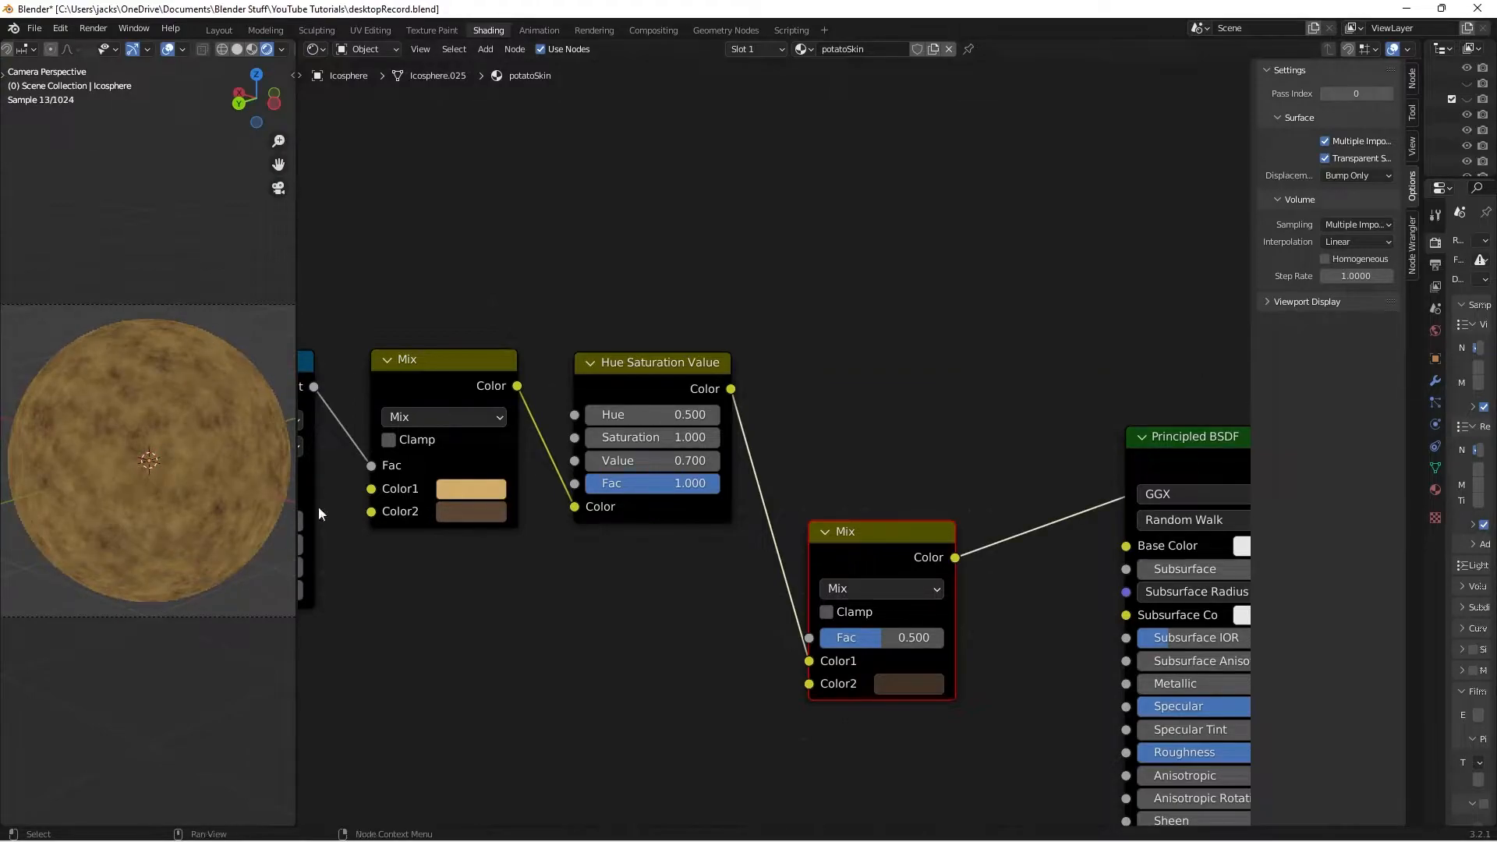
pyautogui.click(901, 449)
pyautogui.hotkey('ctrl', 's')
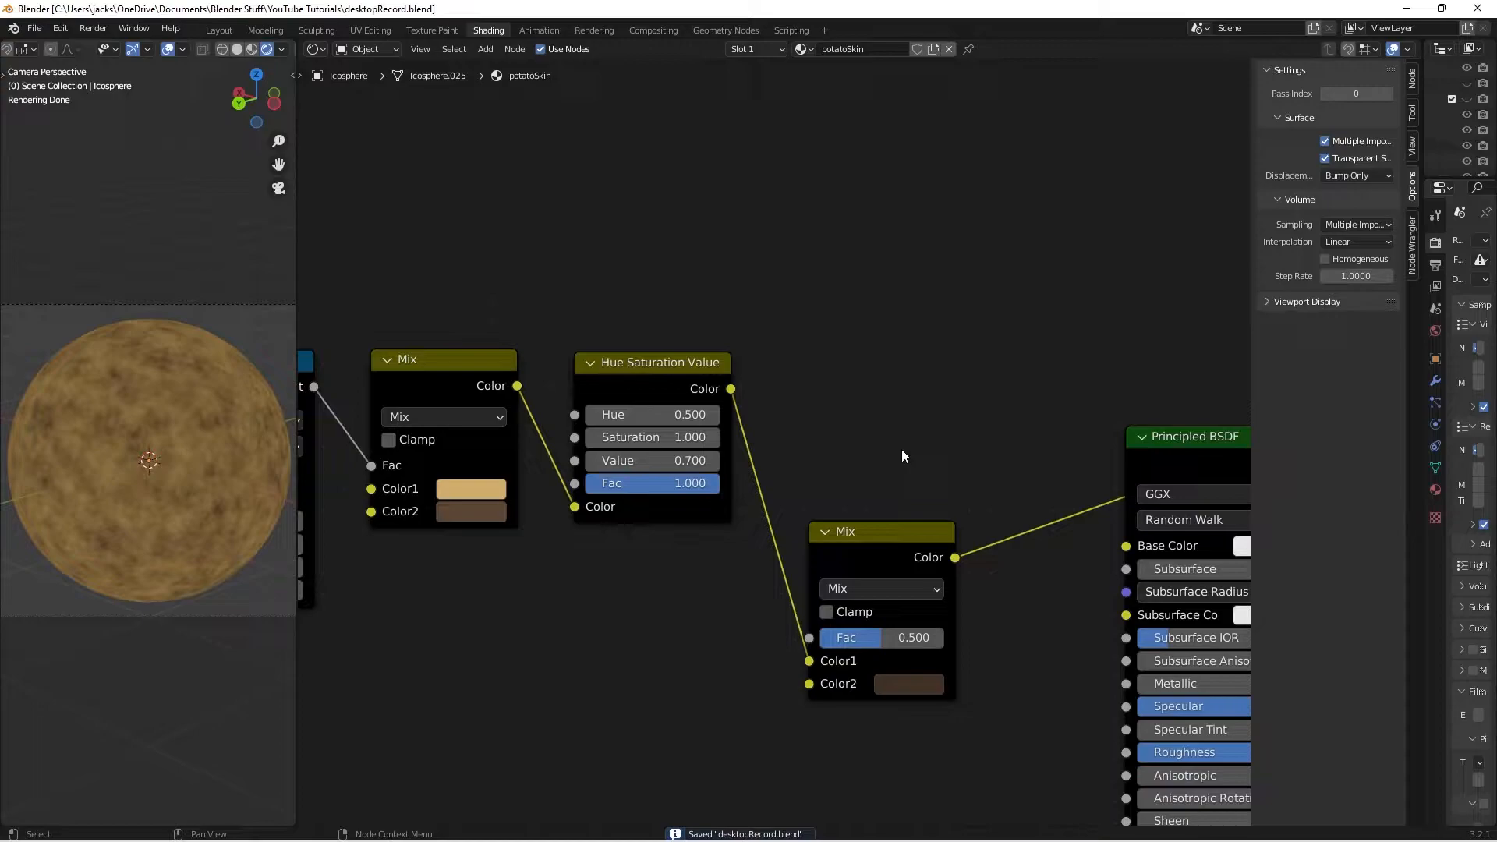
# - Add a Musgrave Texture node below the Noise Texture, feed it the Mapping node's Vector, and preview its output
pyautogui.hotkey('shift', 'a')
pyautogui.write('mu')
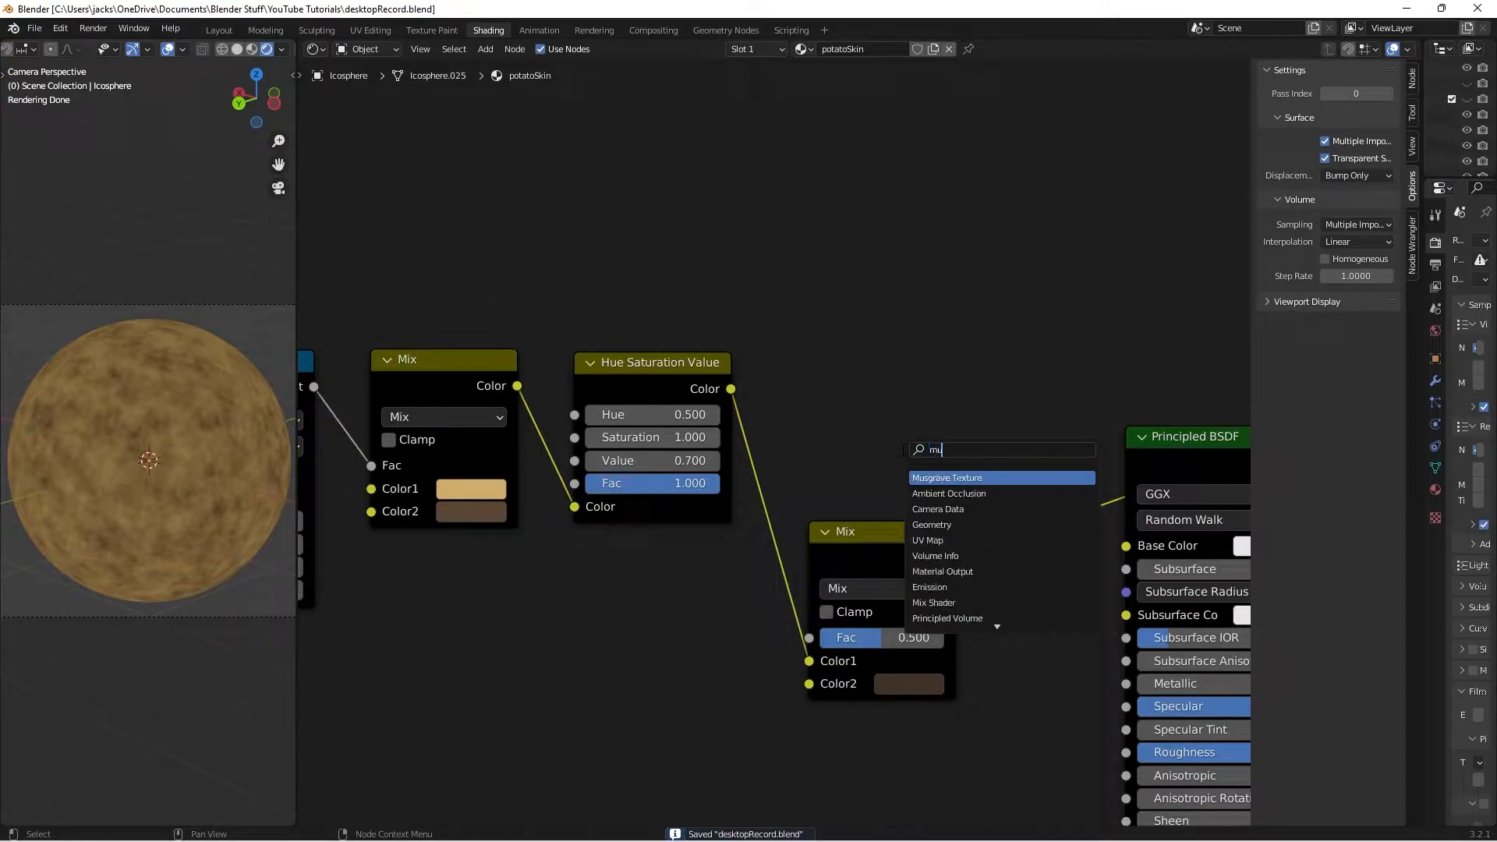
pyautogui.press('Return')
pyautogui.scroll(-3, 490, 561)
pyautogui.scroll(-3, 687, 445)
pyautogui.moveTo(617, 481); pyautogui.dragTo(706, 464, button='middle')
pyautogui.moveTo(845, 444); pyautogui.dragTo(571, 481)
pyautogui.moveTo(506, 337); pyautogui.dragTo(551, 527)
pyautogui.moveTo(583, 469); pyautogui.dragTo(597, 472)
pyautogui.keyDown('ctrl'); pyautogui.keyDown('shift'); pyautogui.click(596, 471); pyautogui.keyUp('shift'); pyautogui.keyUp('ctrl')
# - Set the Musgrave Texture to Multifractal with Detail 10 and Dimension 0.1
pyautogui.scroll(2, 749, 581)
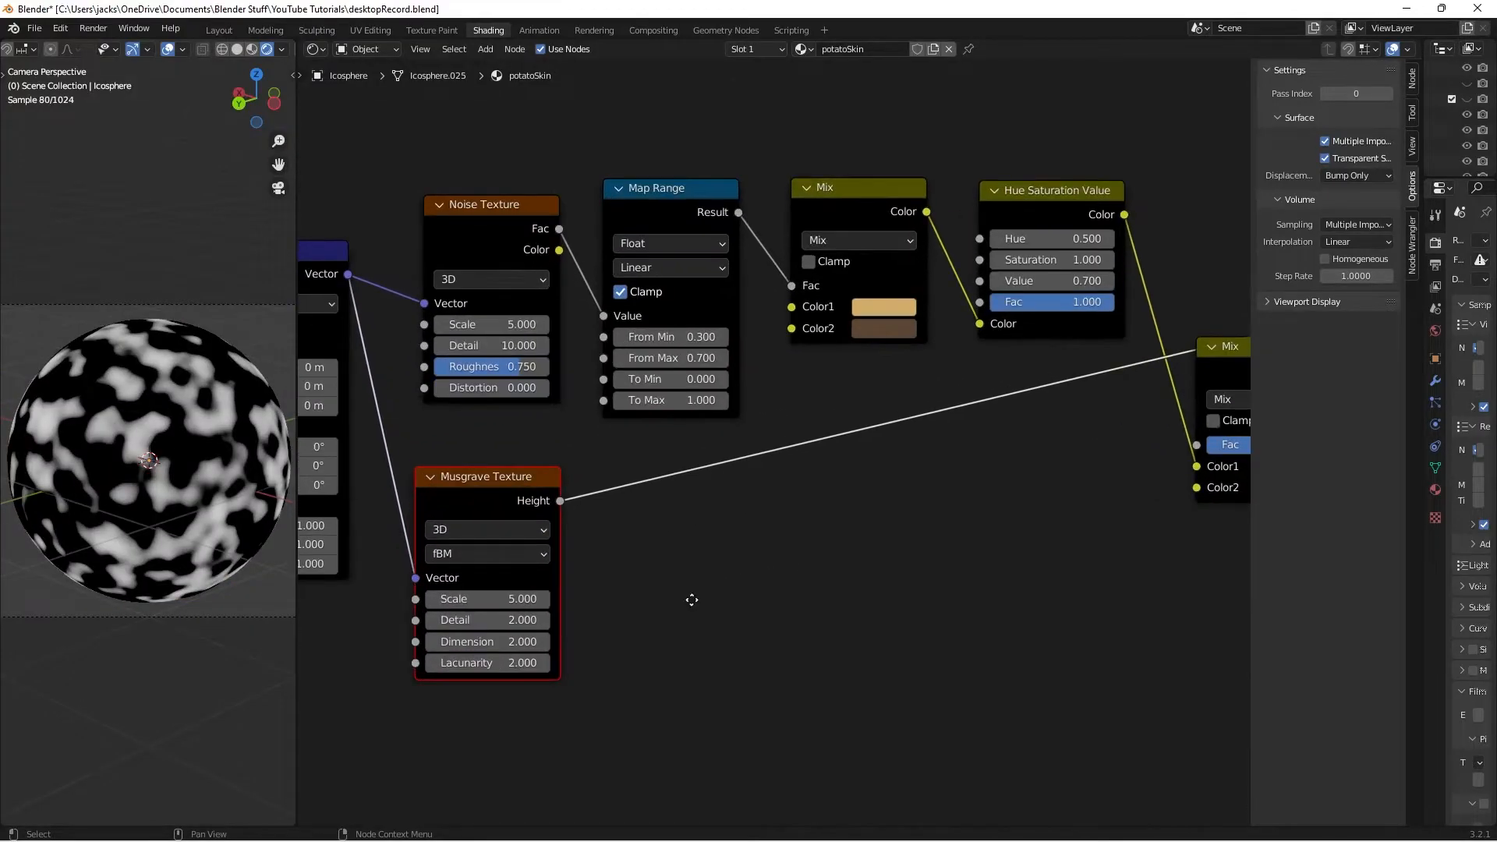
pyautogui.scroll(1, 823, 544)
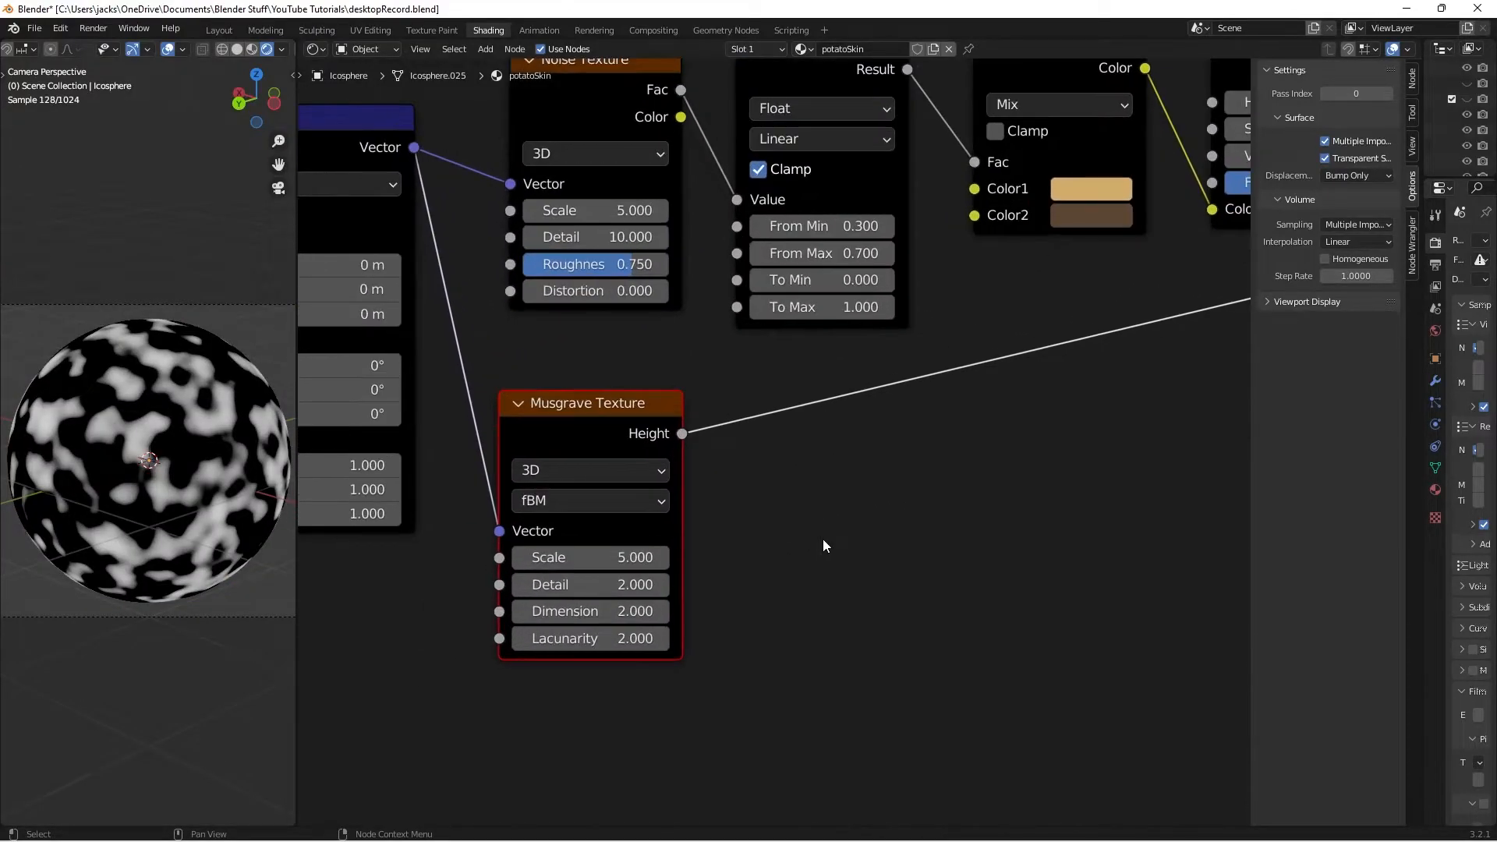
pyautogui.click(630, 508)
pyautogui.click(606, 530)
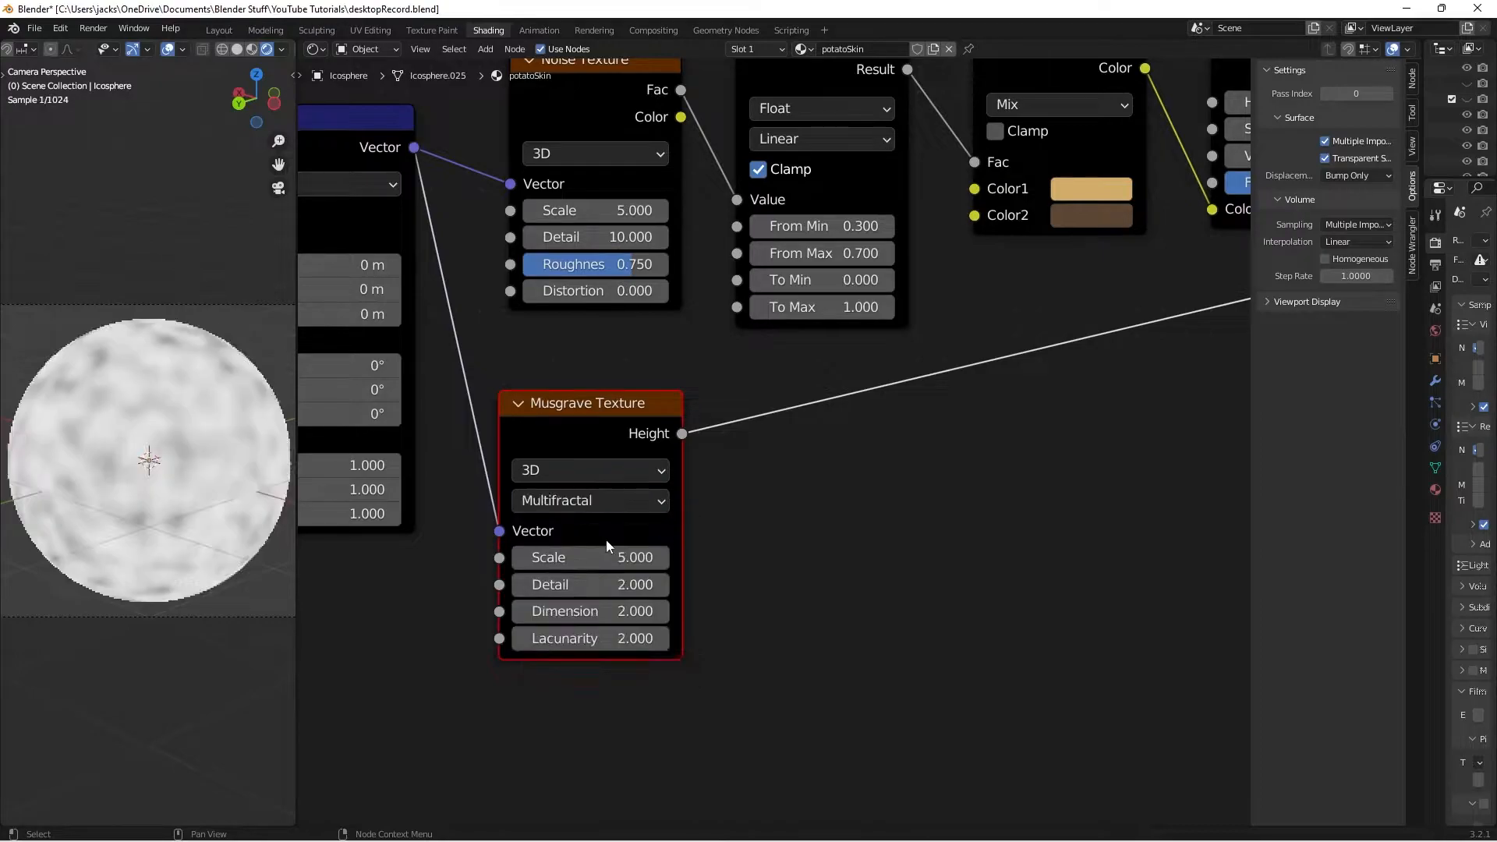
pyautogui.click(614, 583)
pyautogui.write('10')
pyautogui.press('Return')
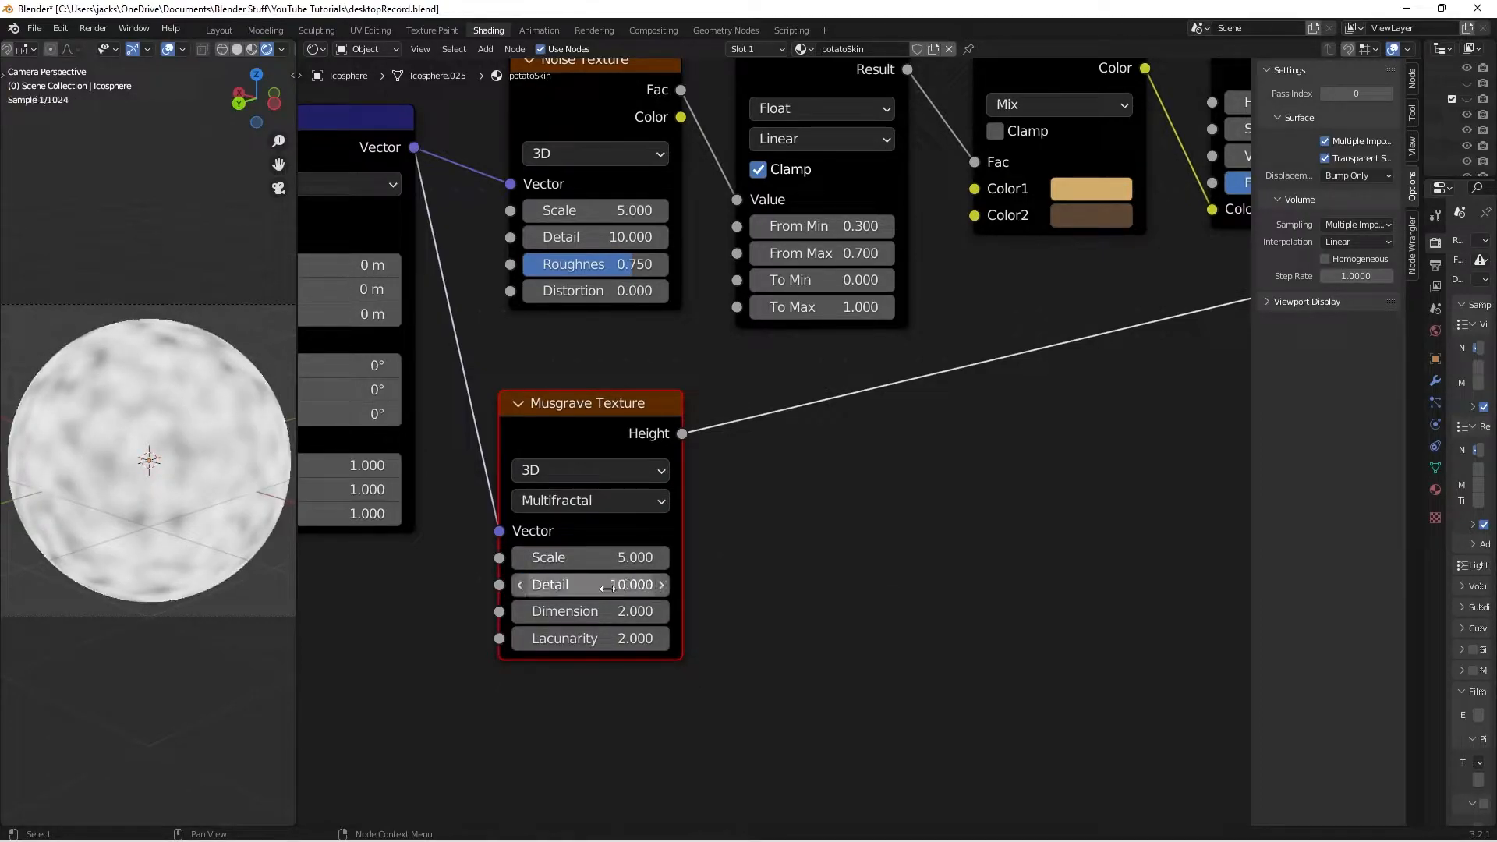
pyautogui.click(622, 611)
pyautogui.write('0.1')
pyautogui.press('Return')
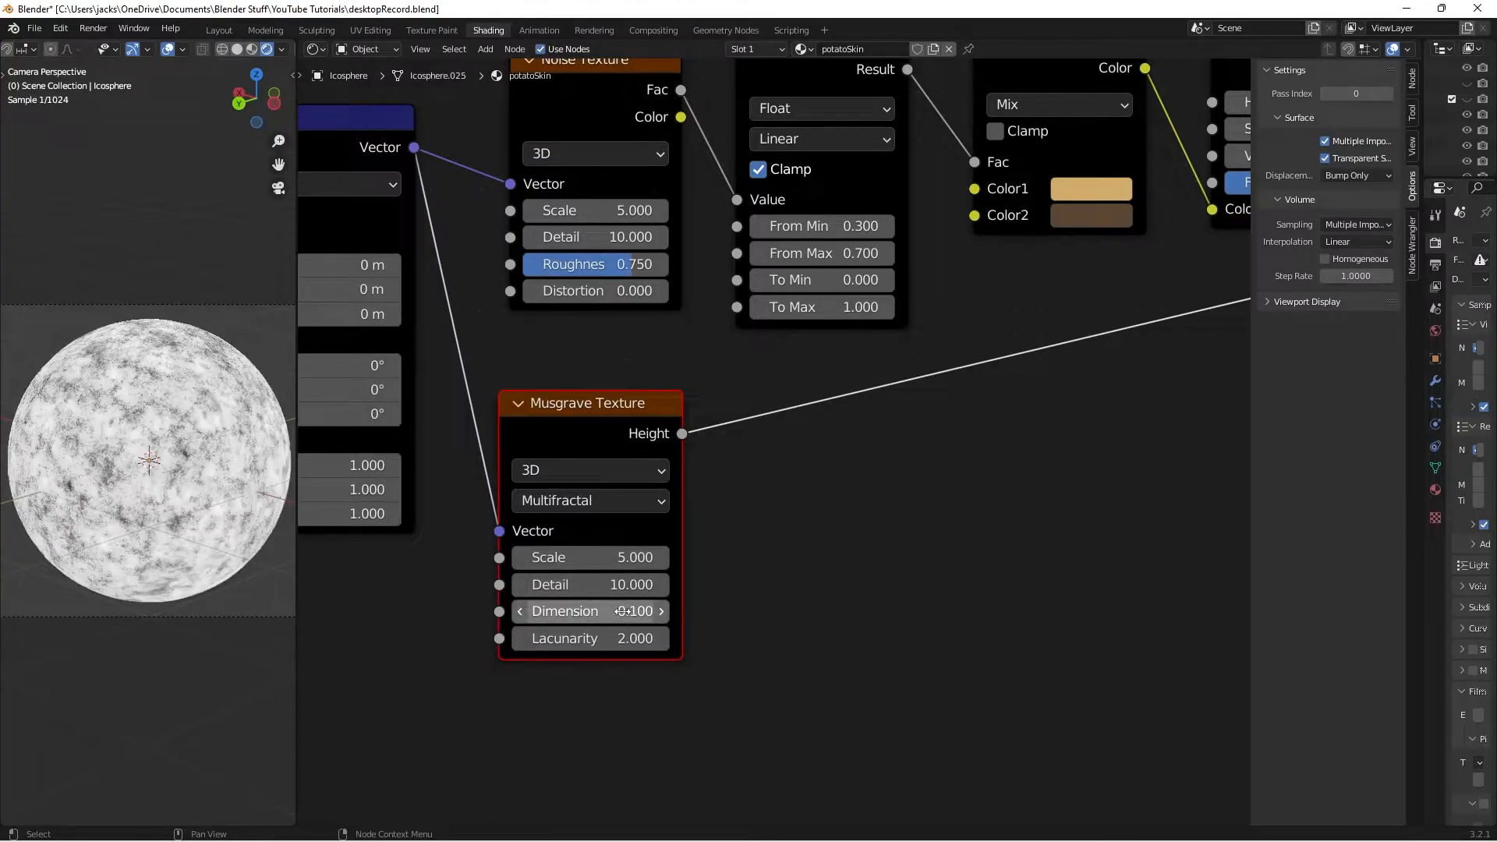
# - Insert an Invert node on the link after the Musgrave Texture's Height output
pyautogui.hotkey('shift', 'a')
pyautogui.click(979, 526)
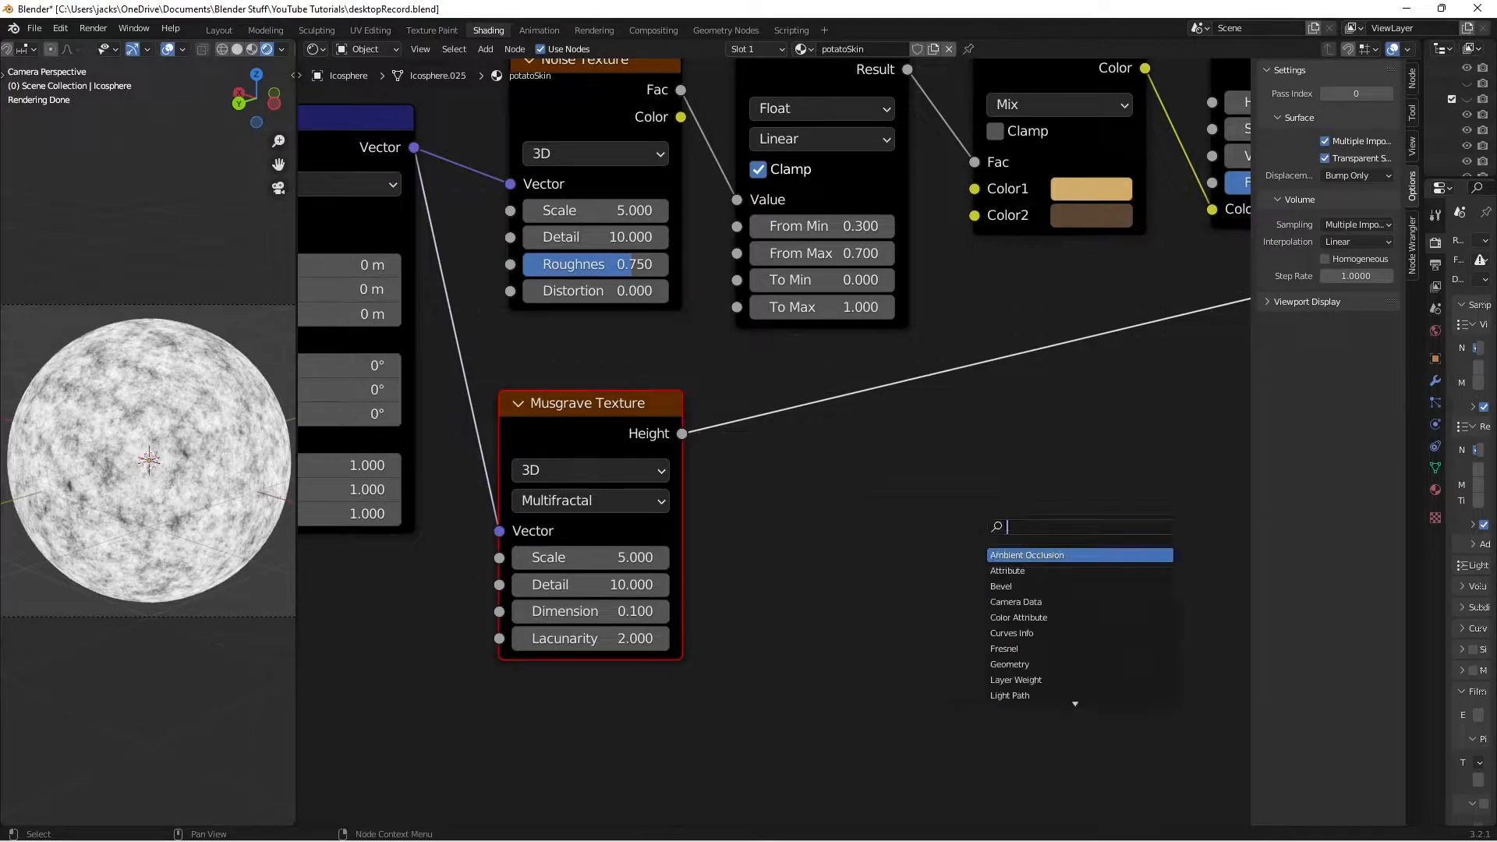
pyautogui.press('Return')
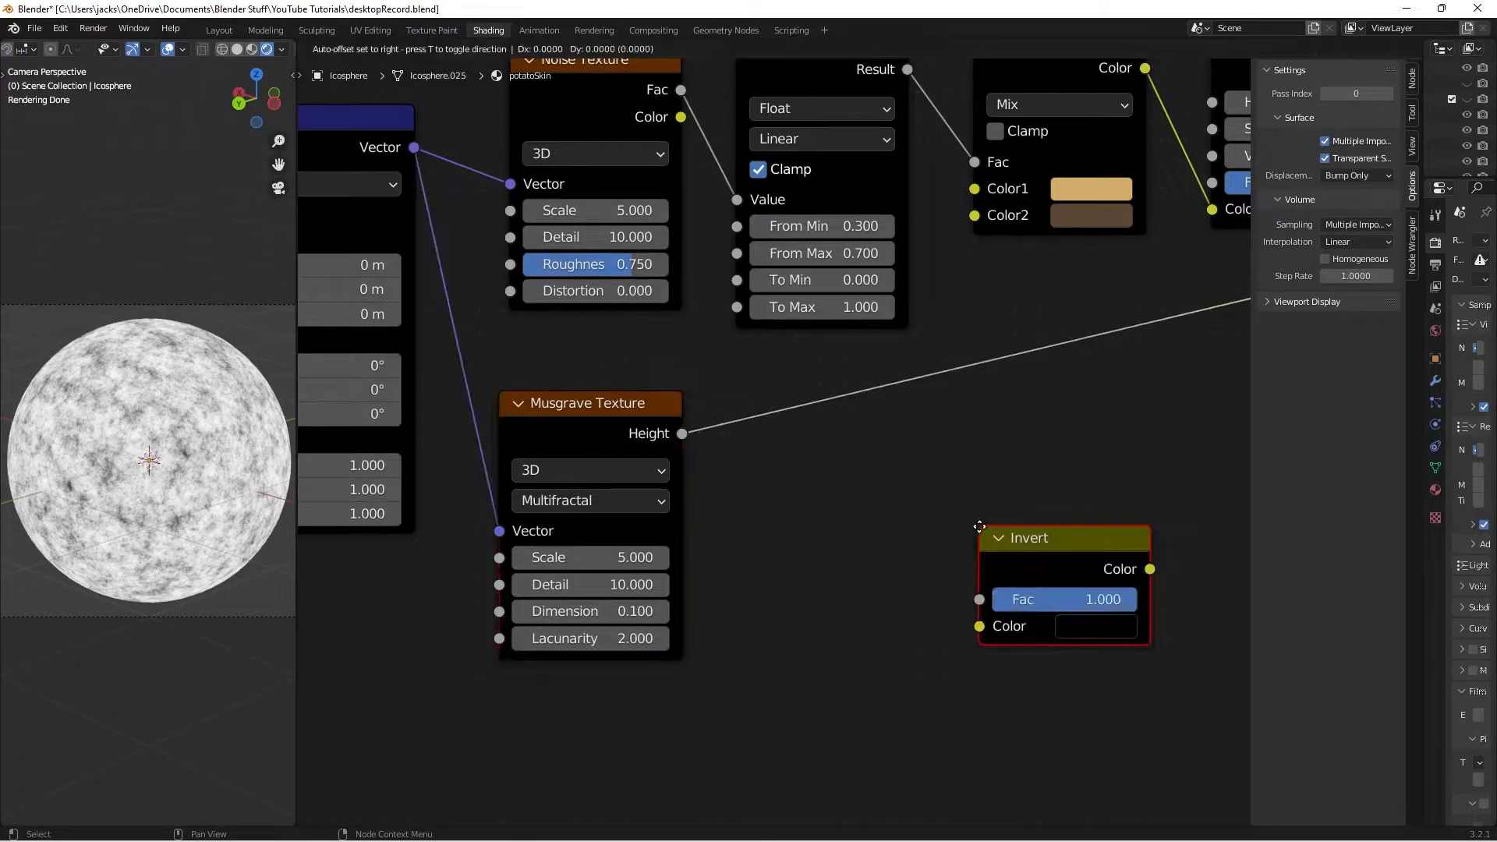
pyautogui.click(779, 389)
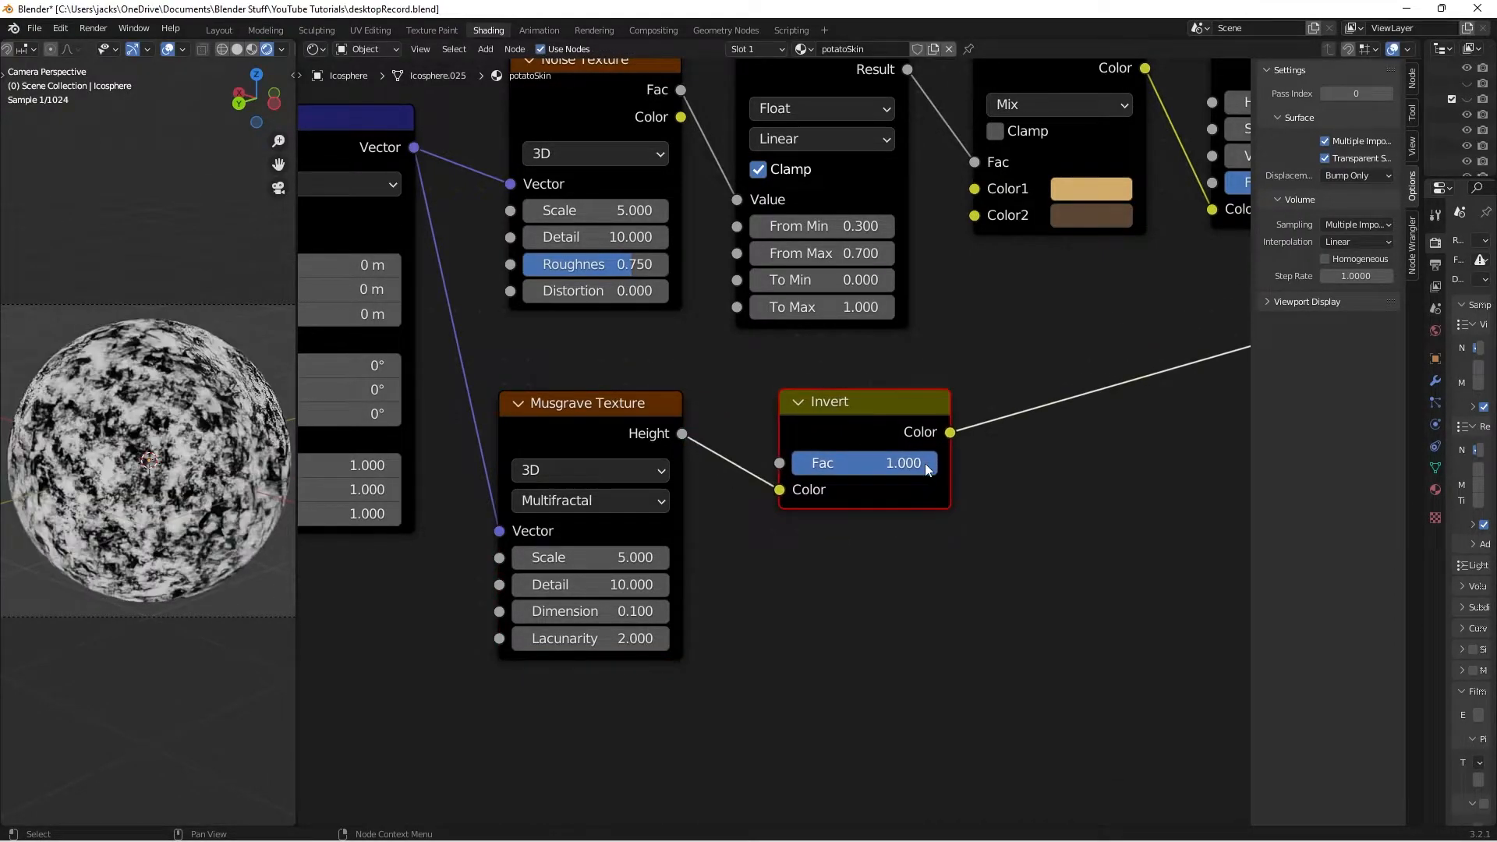
# - Insert a Map Range node after the Invert node and tighten the spacing of the Musgrave chain
pyautogui.hotkey('shift', 'a')
pyautogui.click(974, 489)
pyautogui.write('map r')
pyautogui.press('Return')
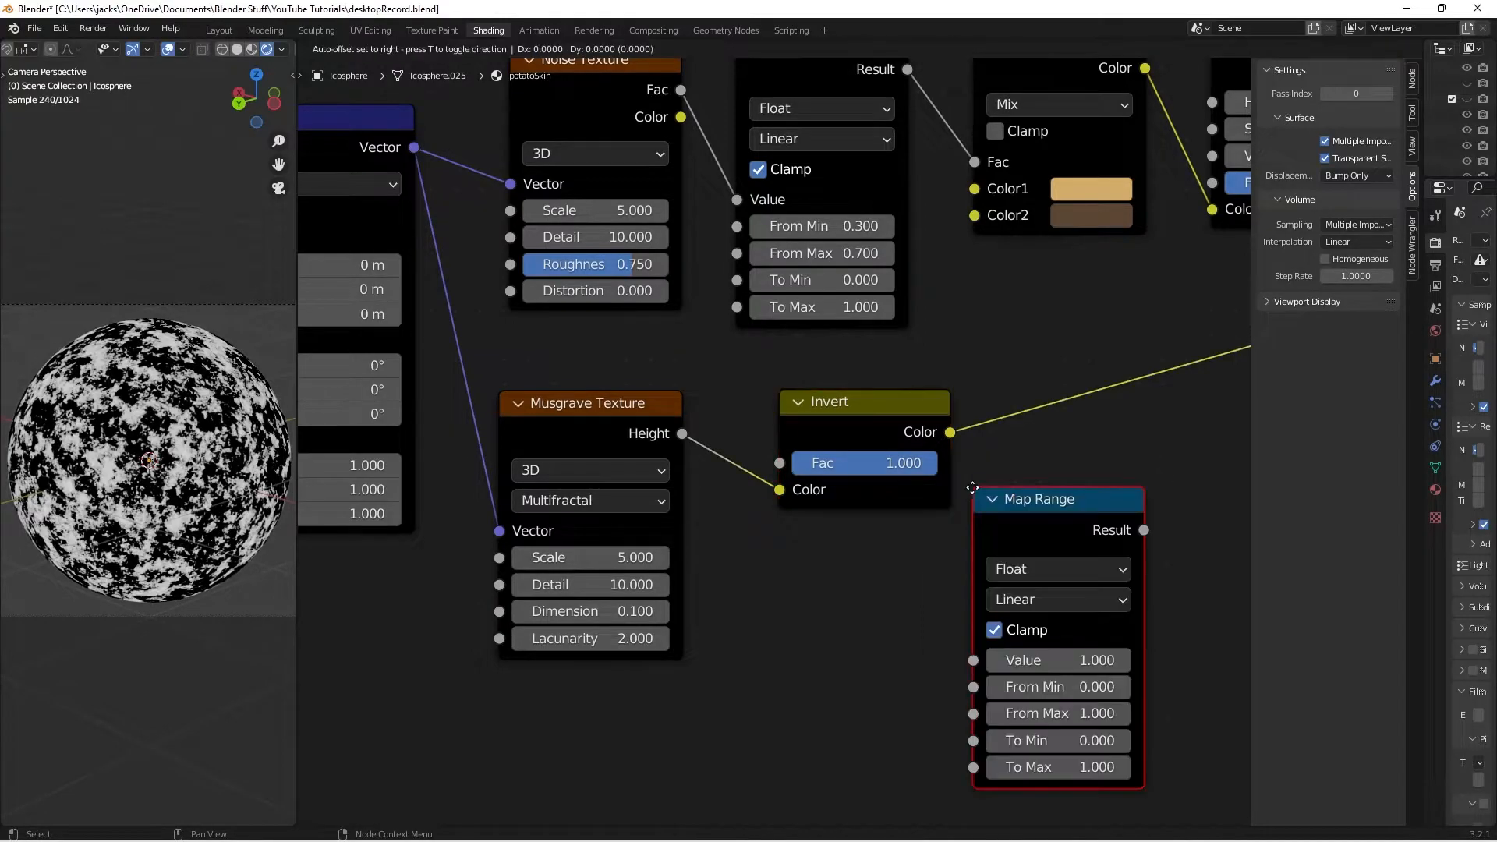
pyautogui.click(988, 427)
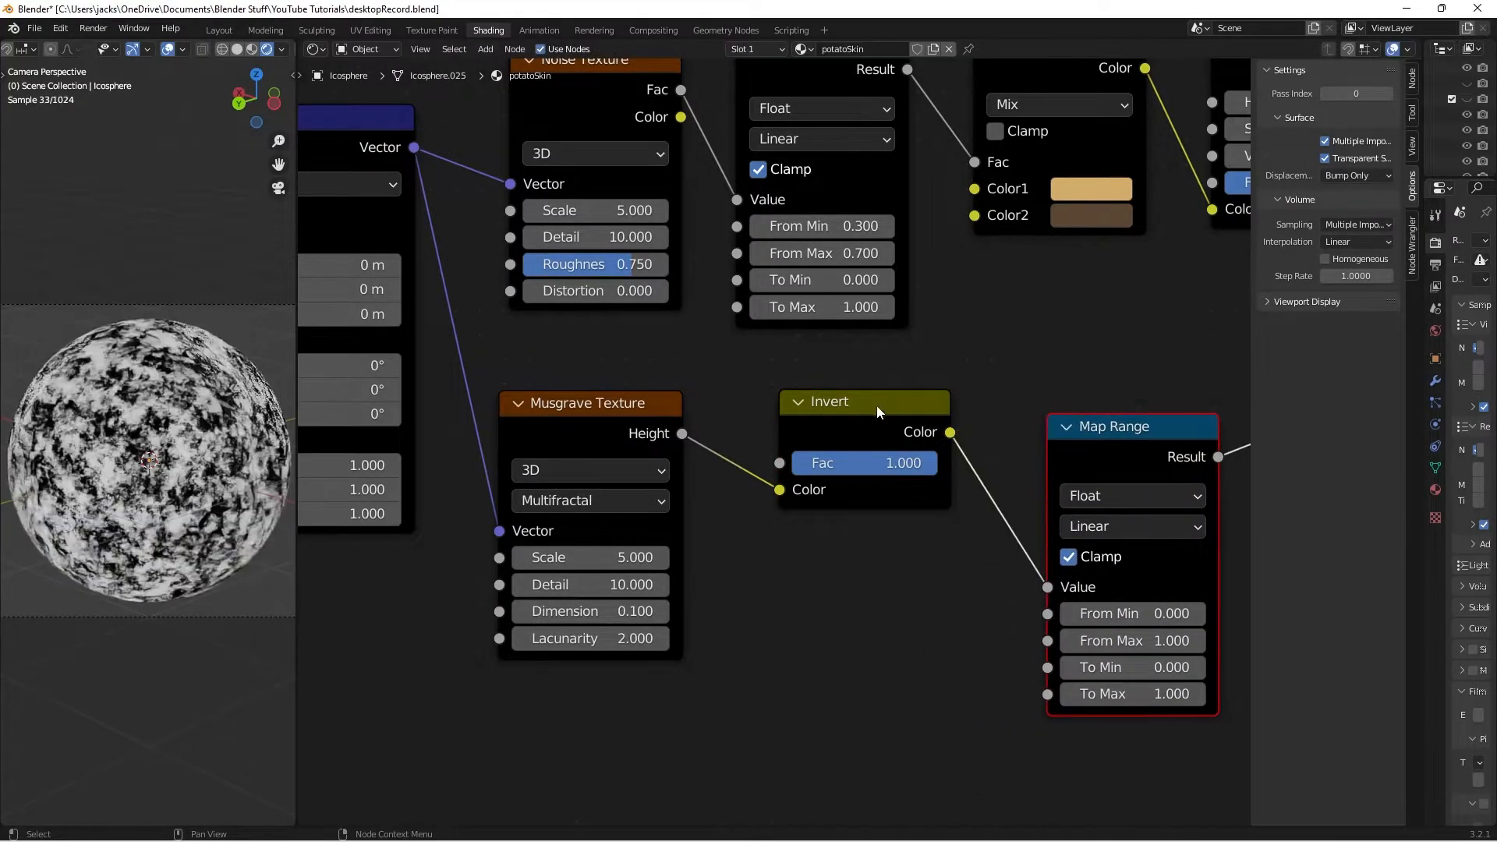
pyautogui.moveTo(889, 404); pyautogui.dragTo(803, 407)
pyautogui.moveTo(1128, 431); pyautogui.dragTo(994, 401)
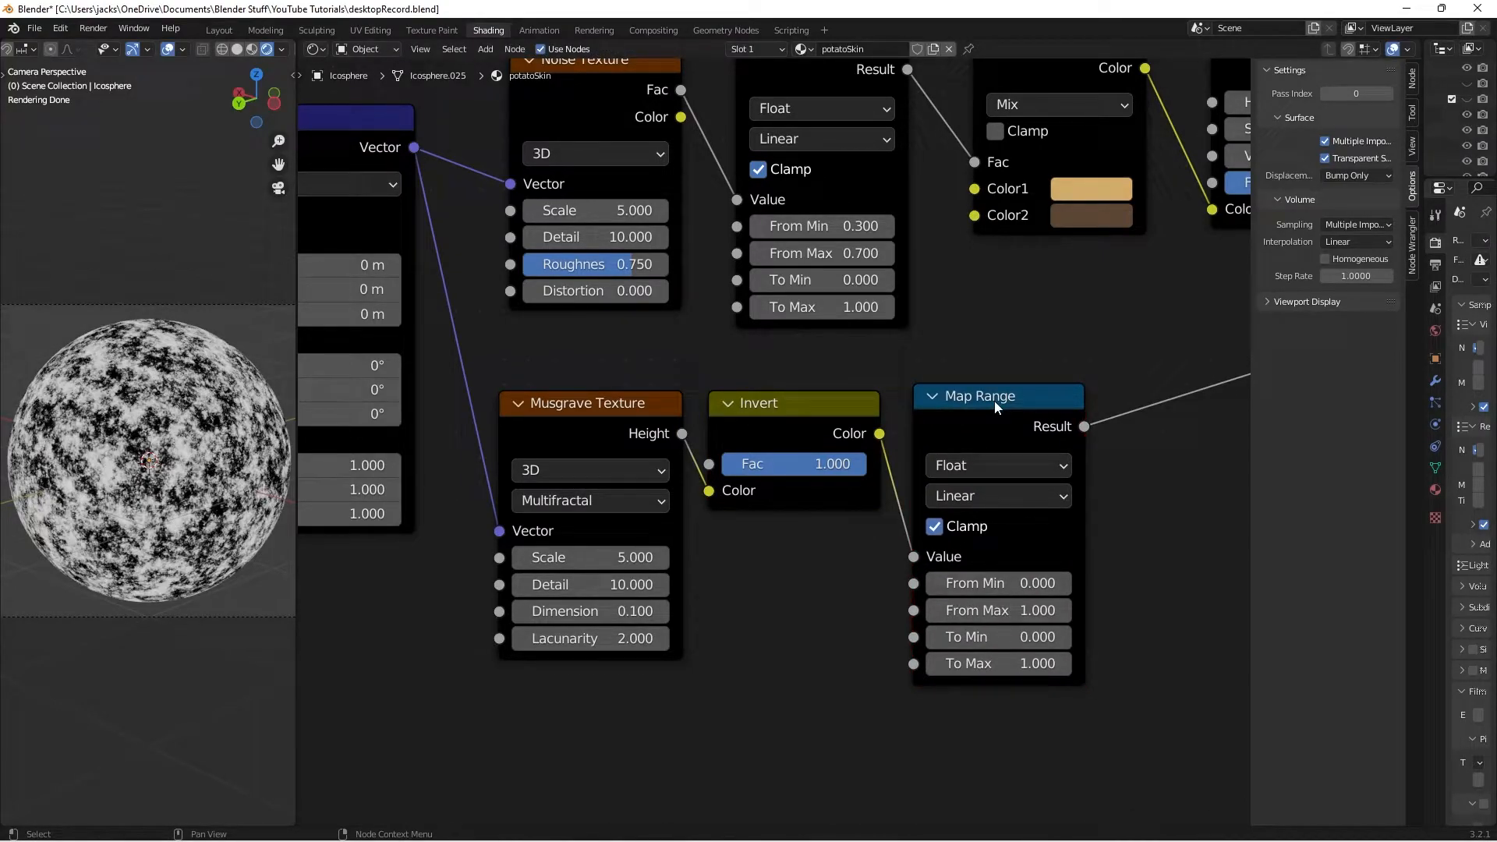
# - Set the new Map Range node's From Min to 0.8 and From Max to 0.81, and save the file
pyautogui.moveTo(1006, 583); pyautogui.dragTo(1064, 583)
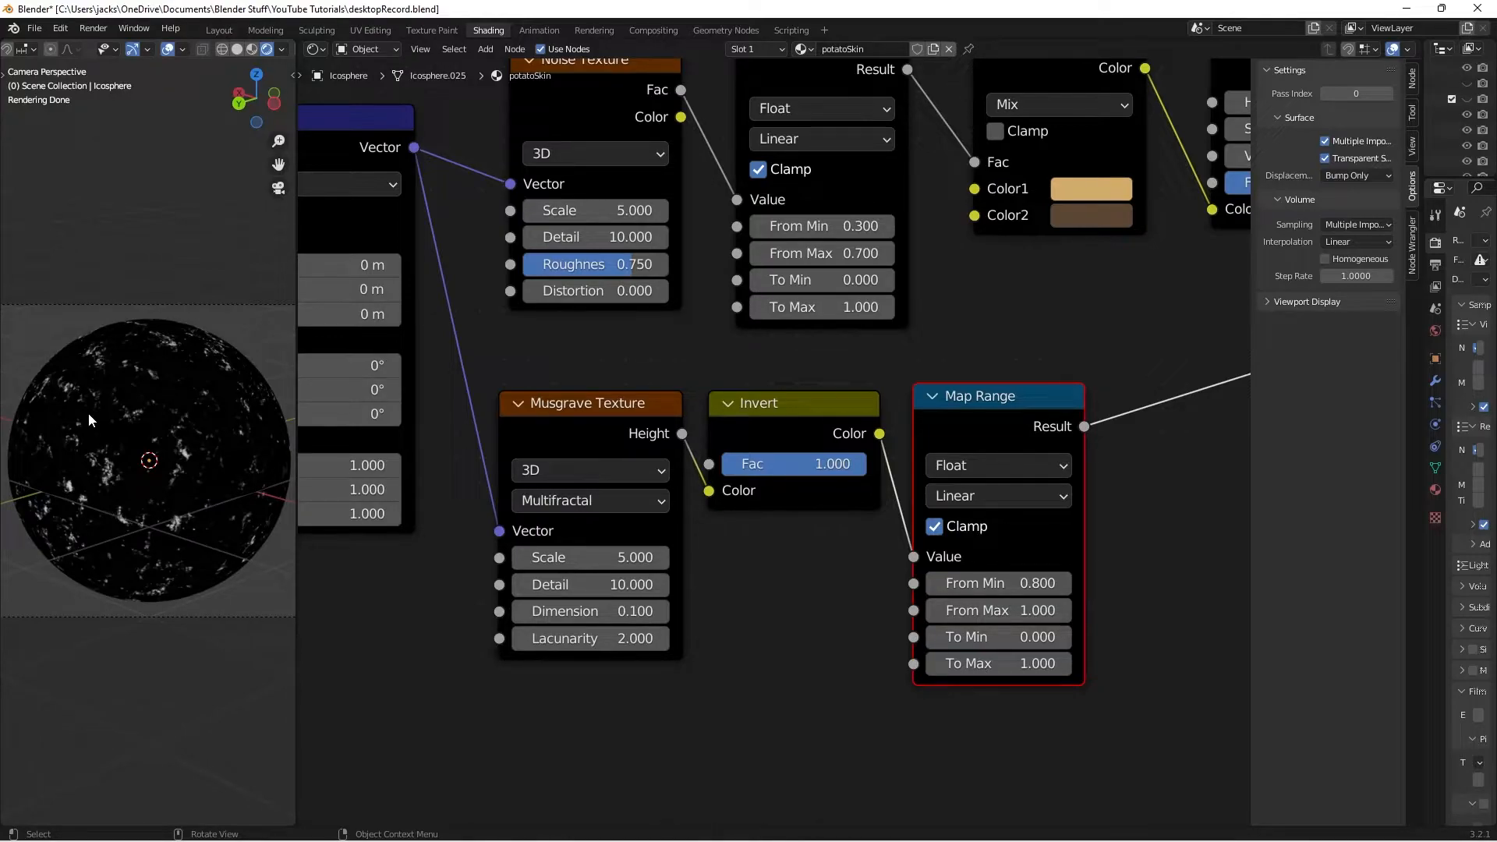
pyautogui.click(998, 611)
pyautogui.write('.')
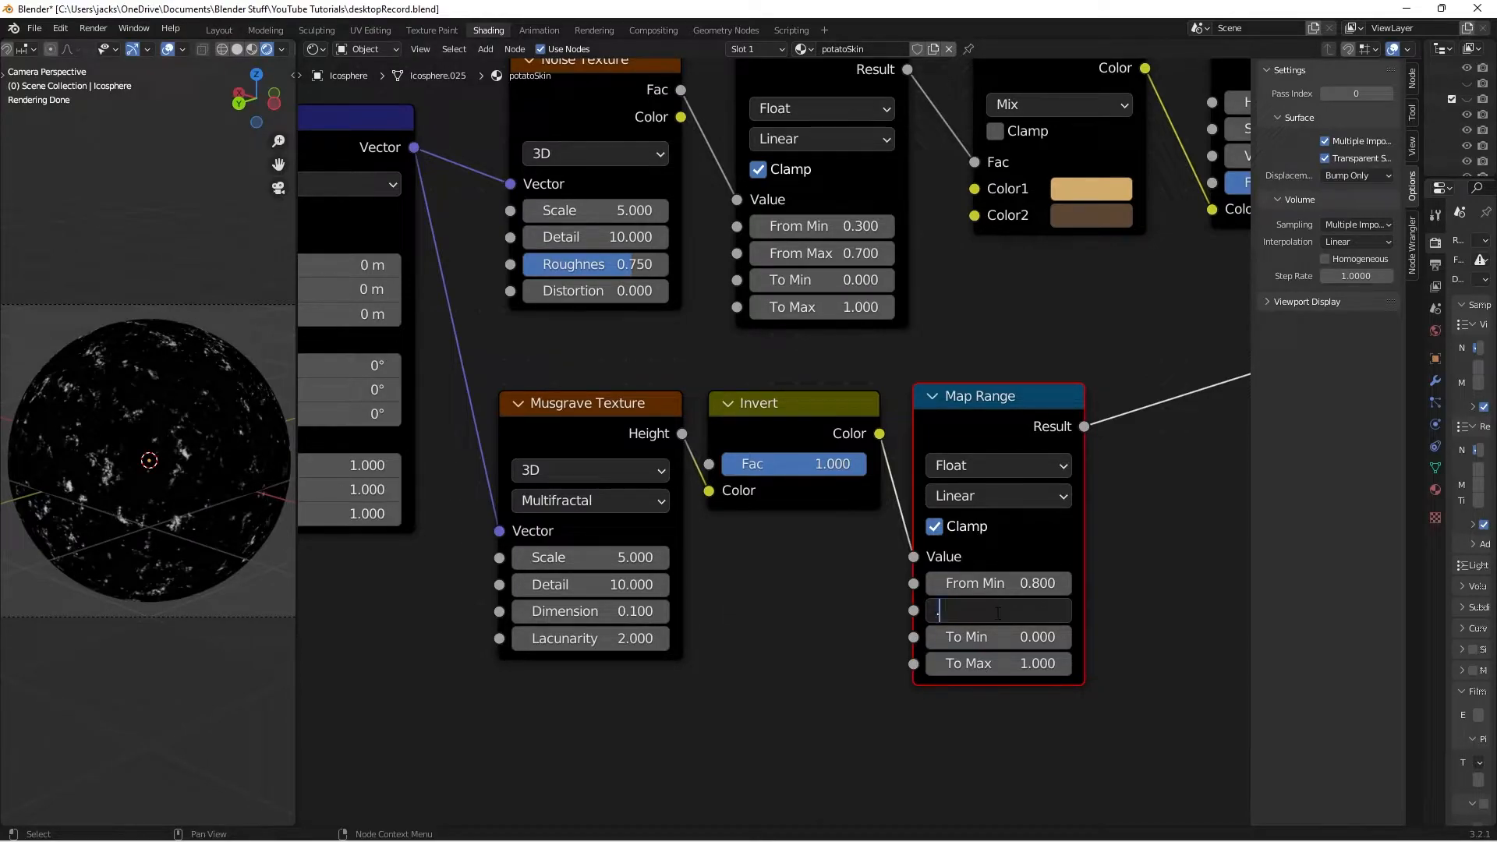
pyautogui.write('81')
pyautogui.press('Return')
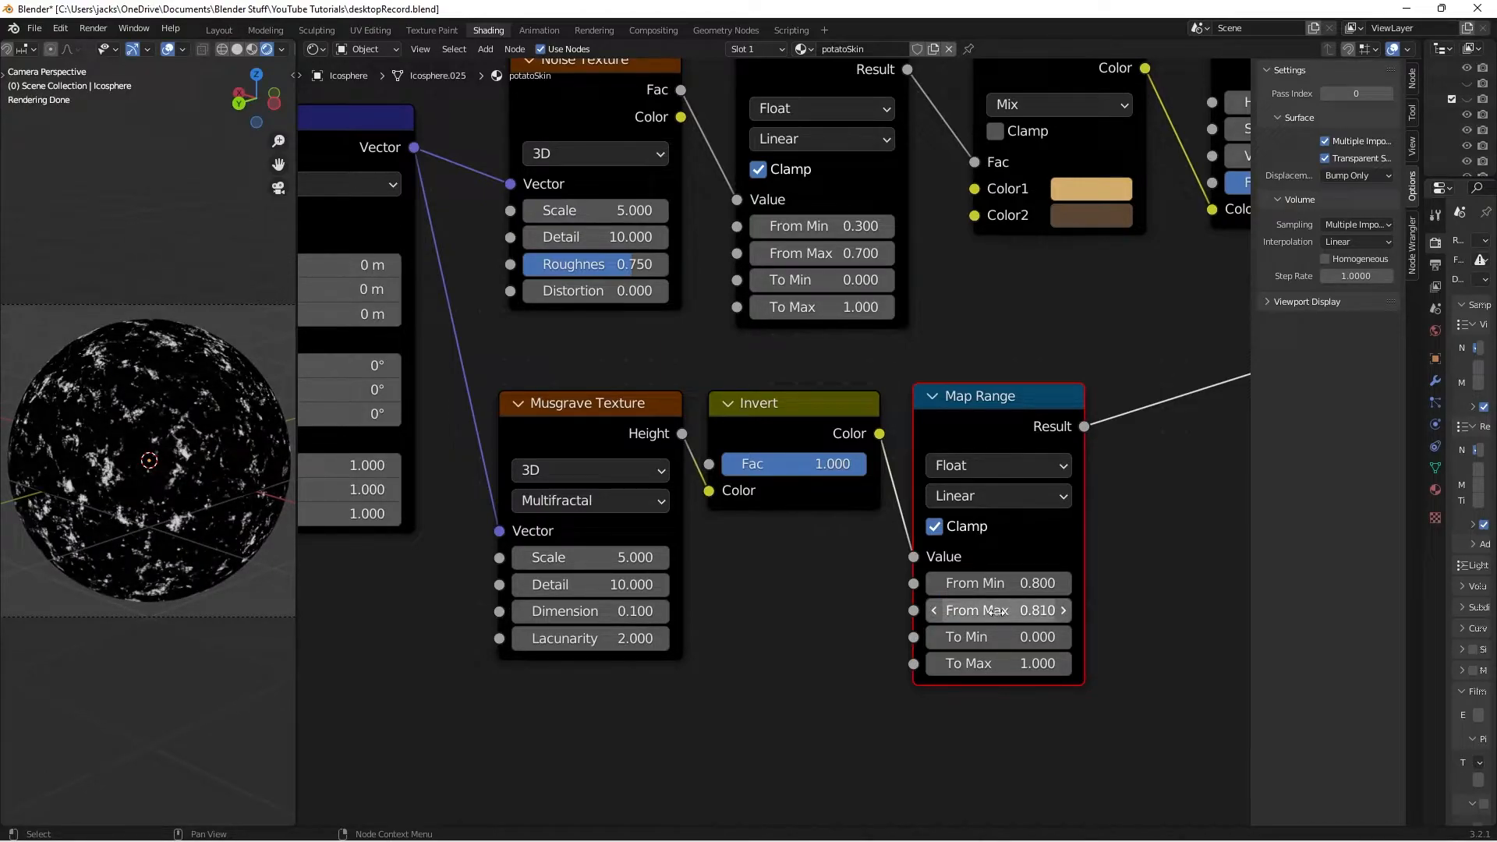
pyautogui.hotkey('ctrl', 's')
# - Duplicate the Musgrave Texture, Invert and Map Range nodes with their Mapping link kept, placing the copies directly below the originals
pyautogui.scroll(-2, 994, 611)
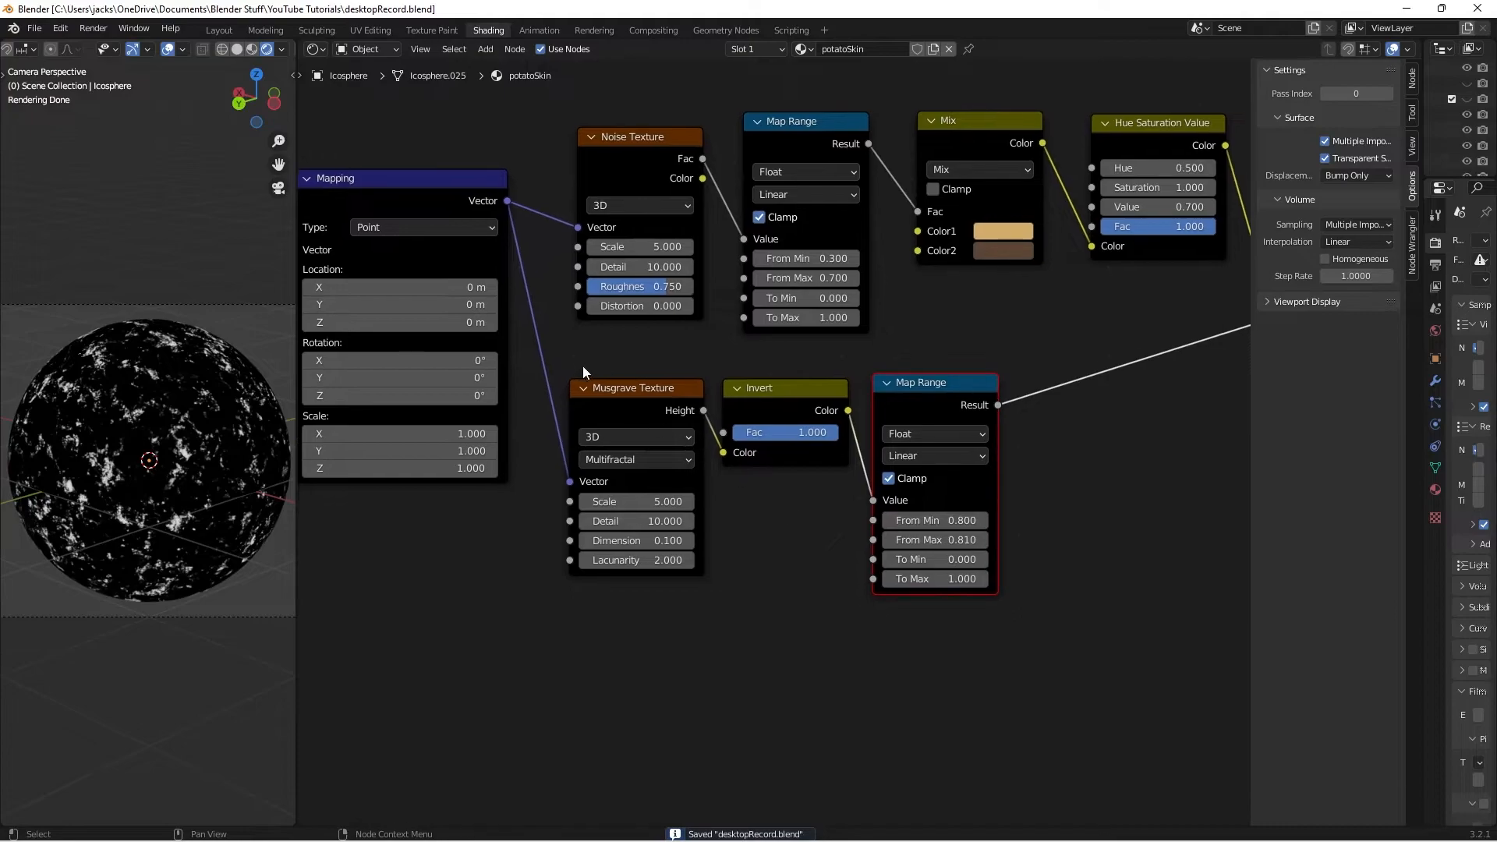
pyautogui.moveTo(541, 371); pyautogui.dragTo(1040, 614)
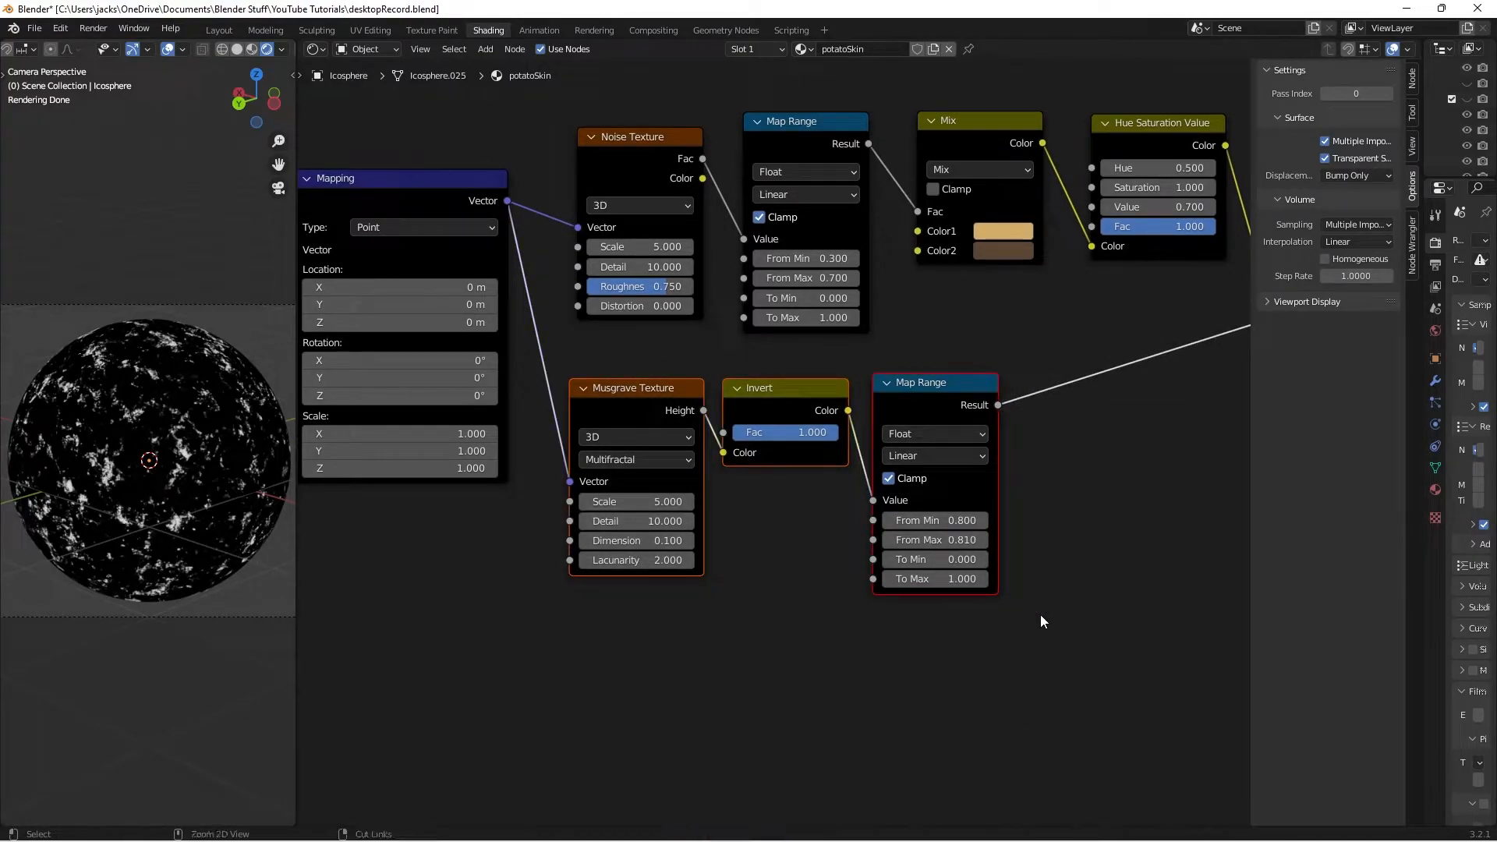
pyautogui.hotkey('shift', 'd')
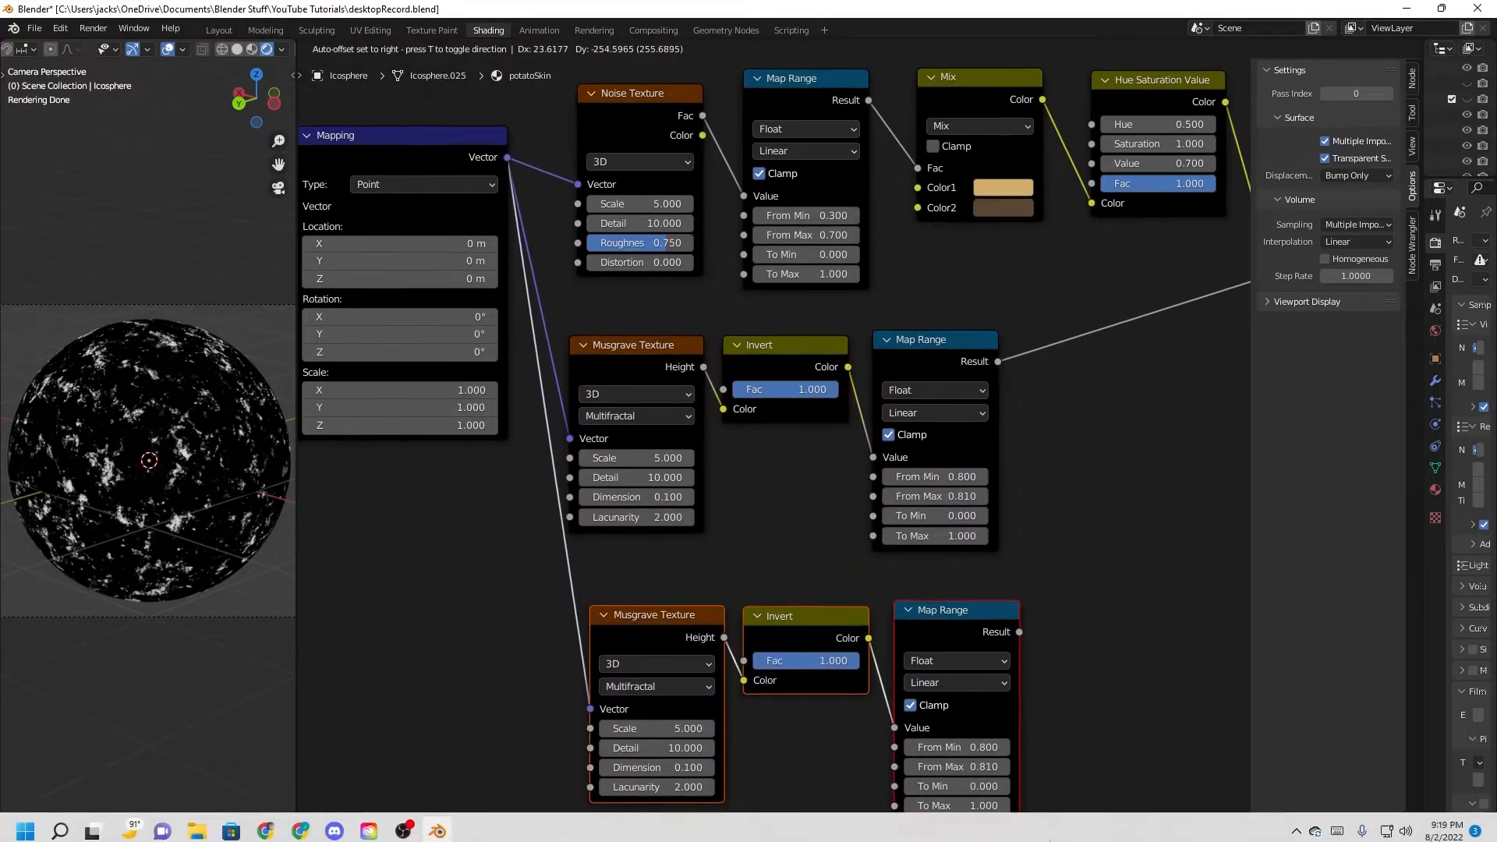
pyautogui.click(1038, 753)
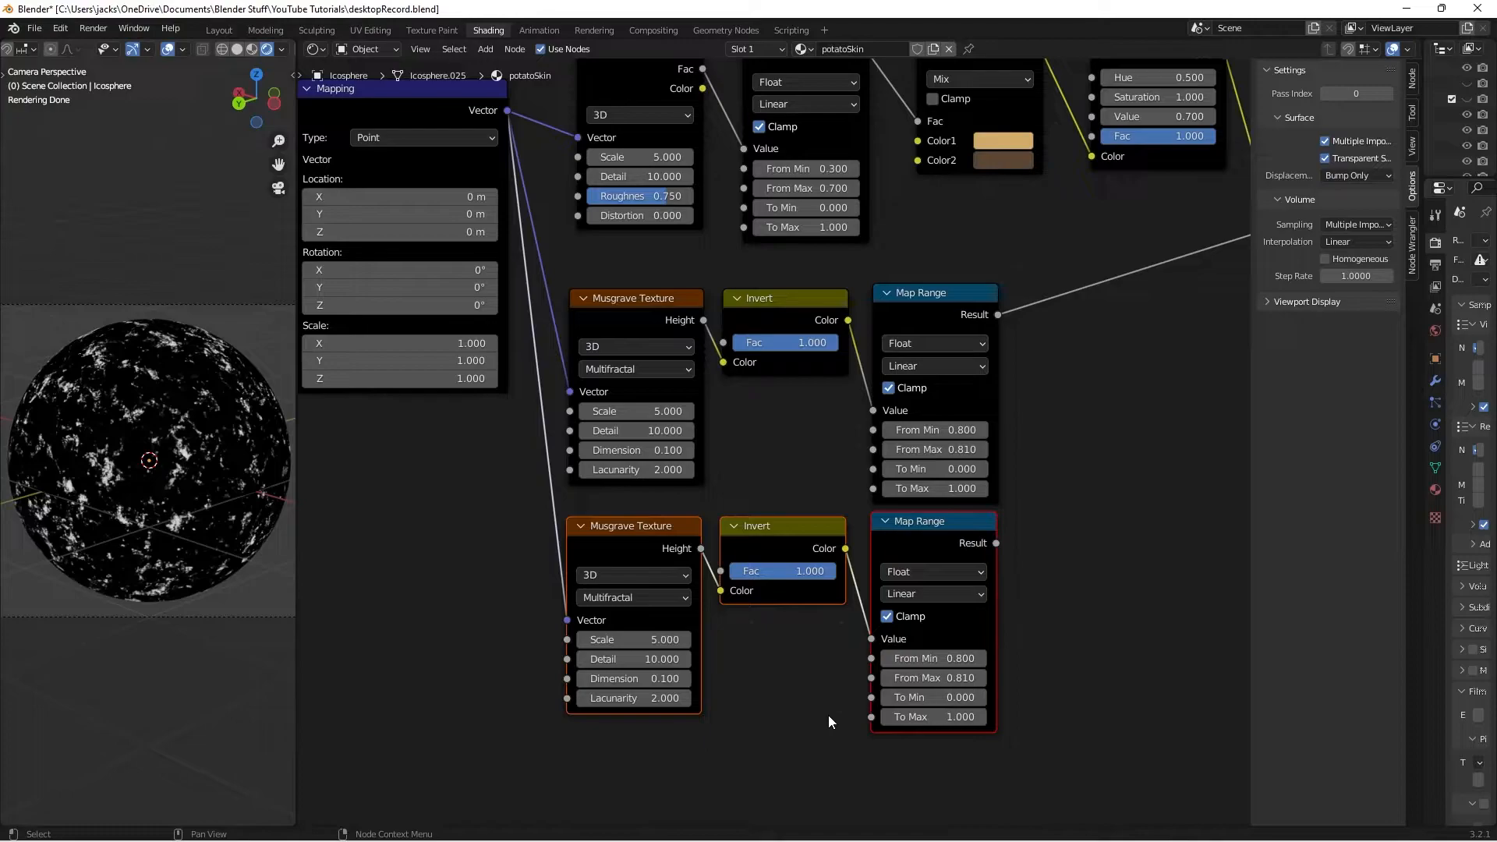
# - Set the Scale of the duplicated Musgrave Texture to 7
pyautogui.click(652, 640)
pyautogui.write('7')
pyautogui.press('Return')
pyautogui.click(1092, 558)
# - Add a MixRGB node beside the two Map Range nodes of the Musgrave chains
pyautogui.moveTo(1092, 558); pyautogui.dragTo(933, 566, button='middle')
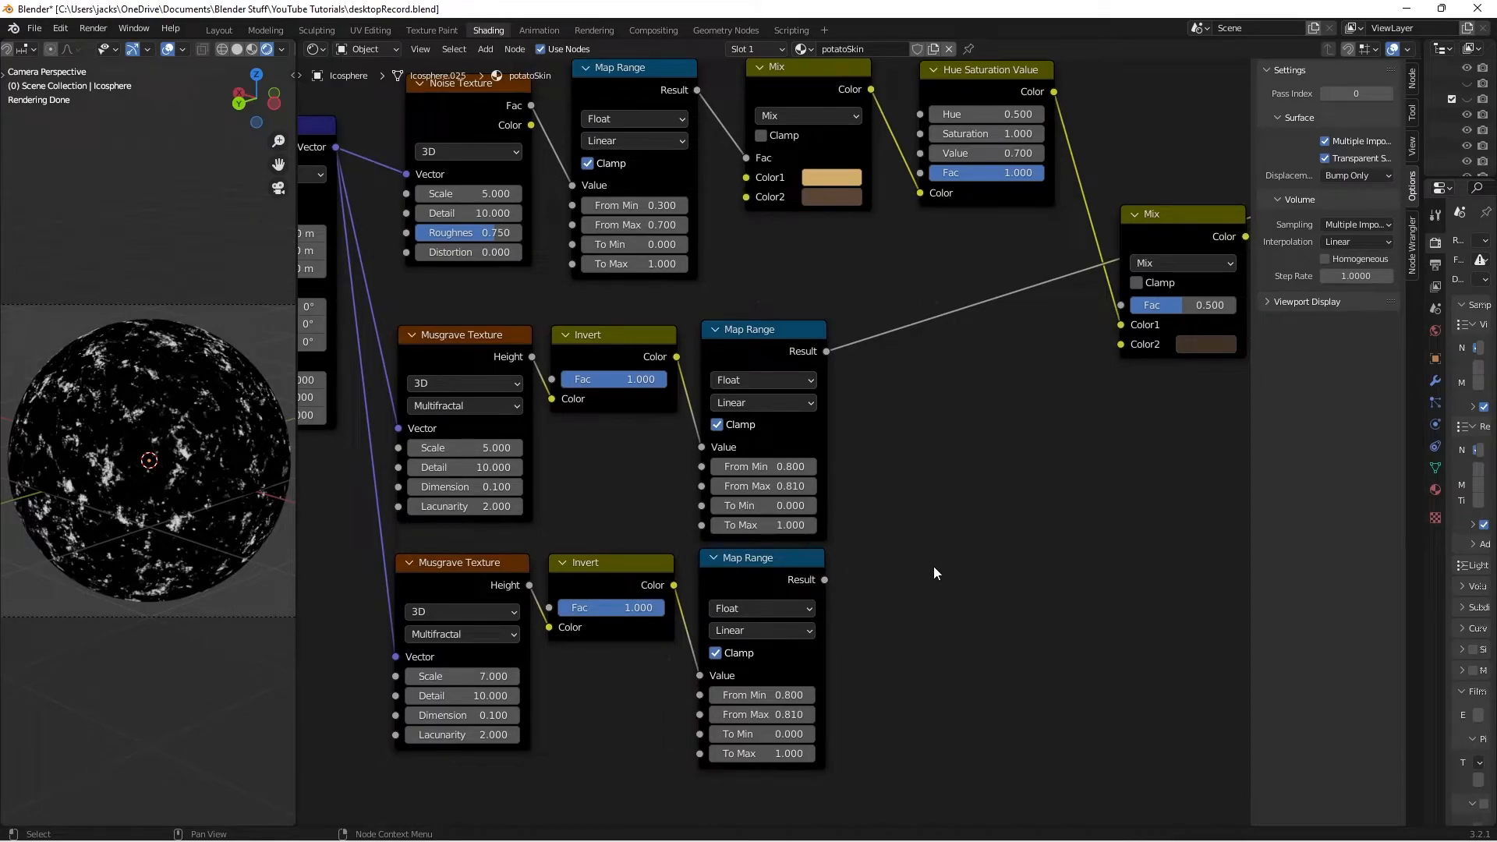
pyautogui.hotkey('shift', 'a')
pyautogui.write('mix')
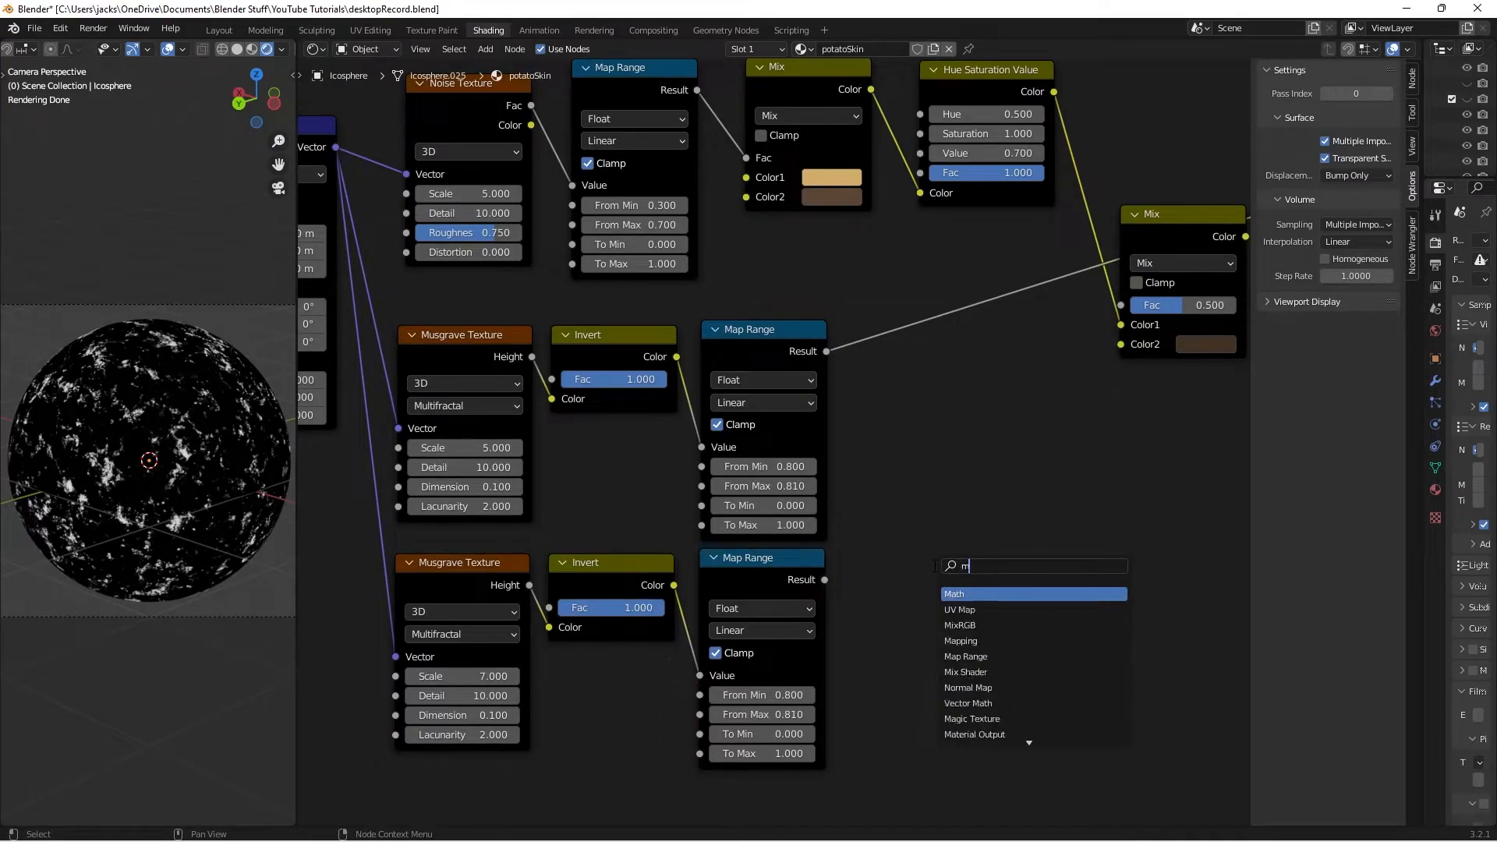
pyautogui.press('Return')
pyautogui.click(874, 451)
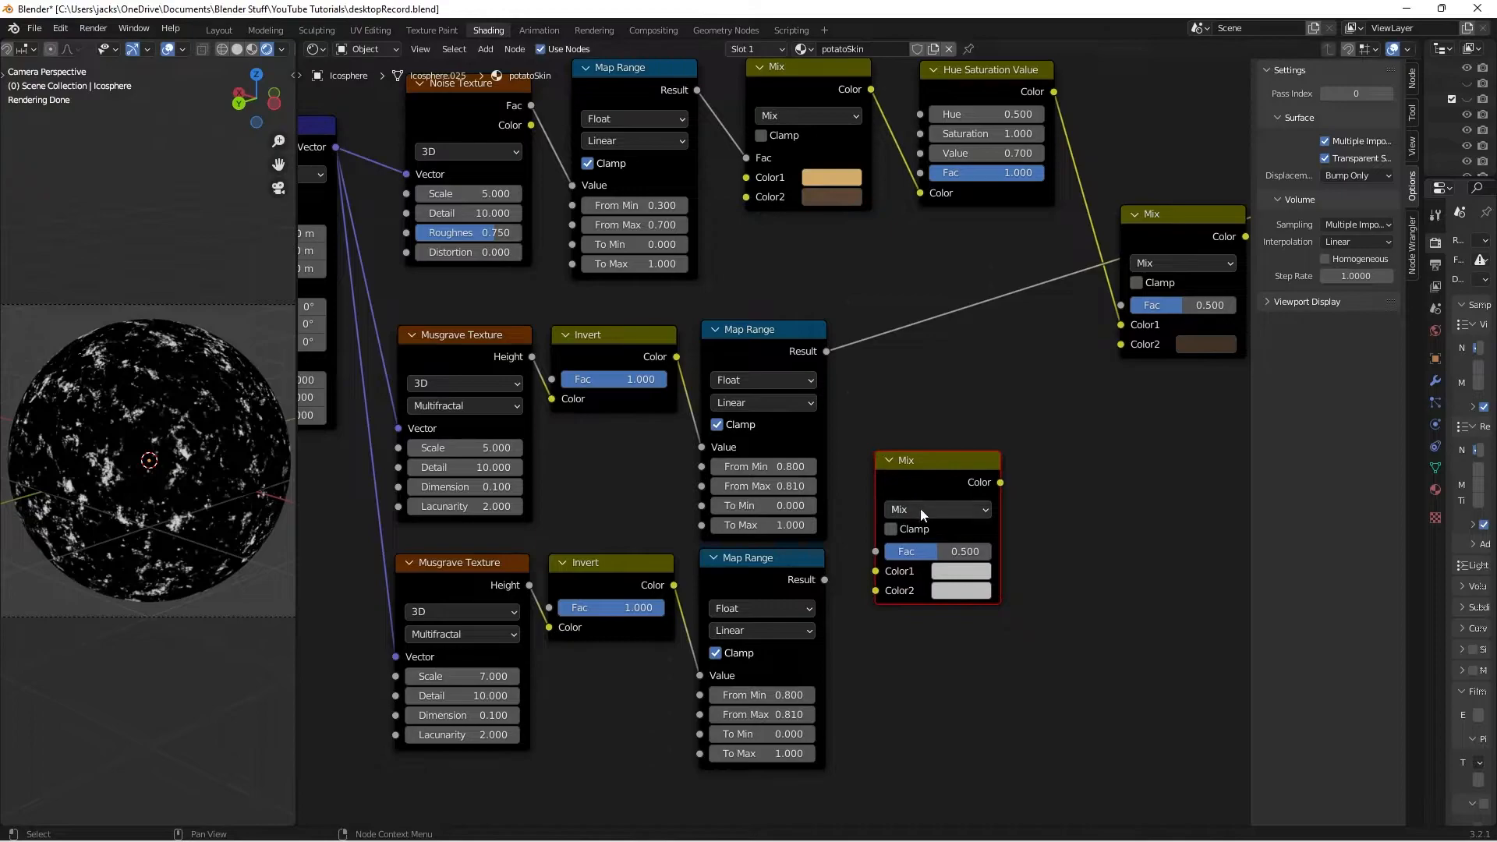
# - Set the new Mix node to Add with a factor of 1, combine both Musgrave Map Range results, preview it and save the file
pyautogui.click(919, 509)
pyautogui.click(928, 332)
pyautogui.moveTo(951, 560); pyautogui.dragTo(1002, 558)
pyautogui.moveTo(940, 480); pyautogui.dragTo(948, 464)
pyautogui.moveTo(827, 350); pyautogui.dragTo(904, 581)
pyautogui.keyDown('ctrl'); pyautogui.keyDown('shift'); pyautogui.click(942, 467); pyautogui.keyUp('shift'); pyautogui.keyUp('ctrl')
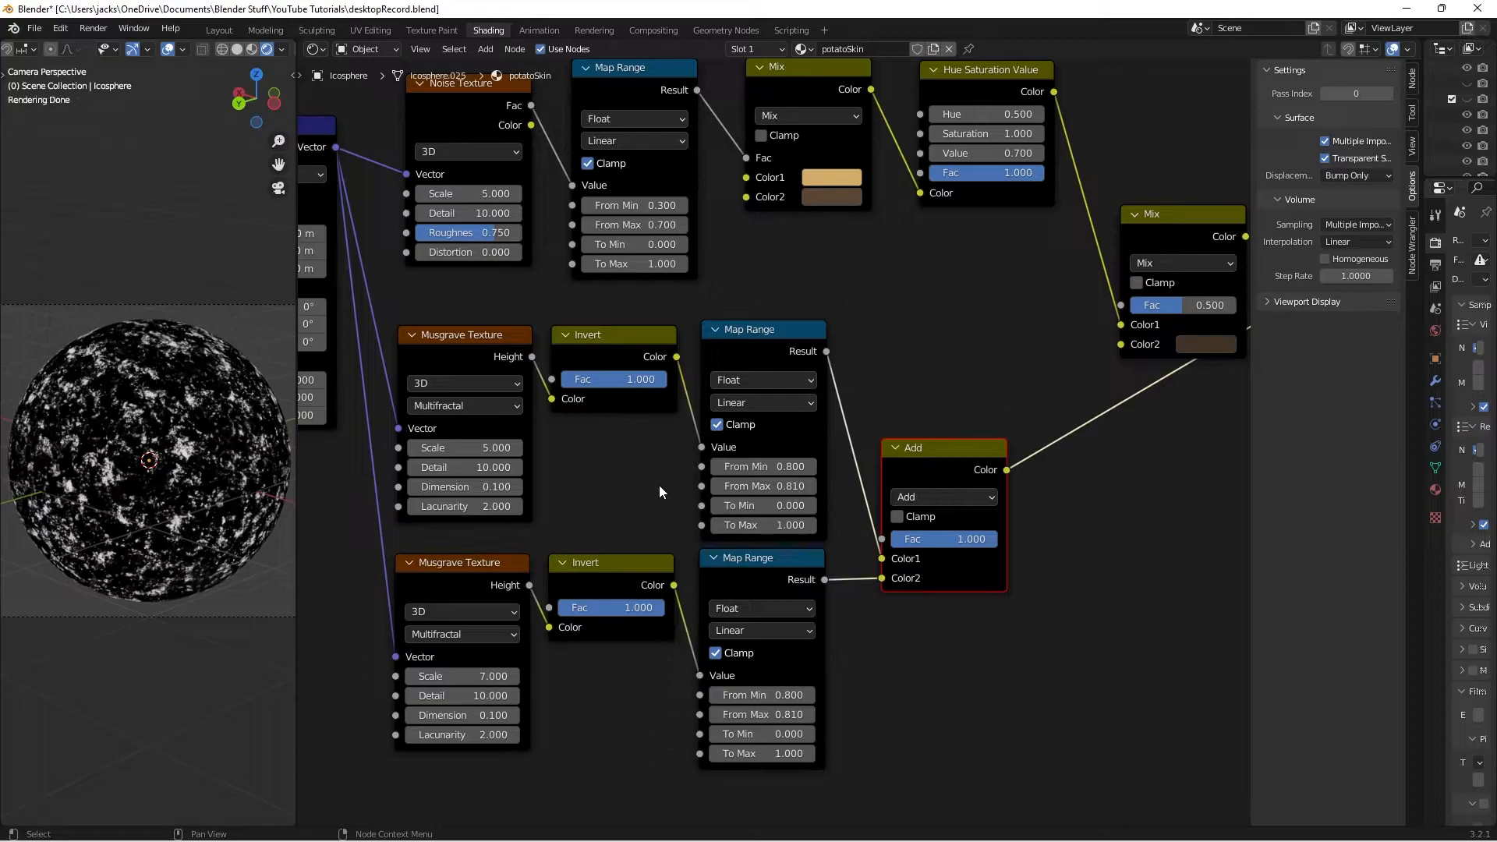
pyautogui.hotkey('ctrl', 's')
# - Link the Add node's Color into the Fac of the dark brown Mix node, preview that Mix node and save the file
pyautogui.moveTo(1148, 348); pyautogui.dragTo(992, 371, button='middle')
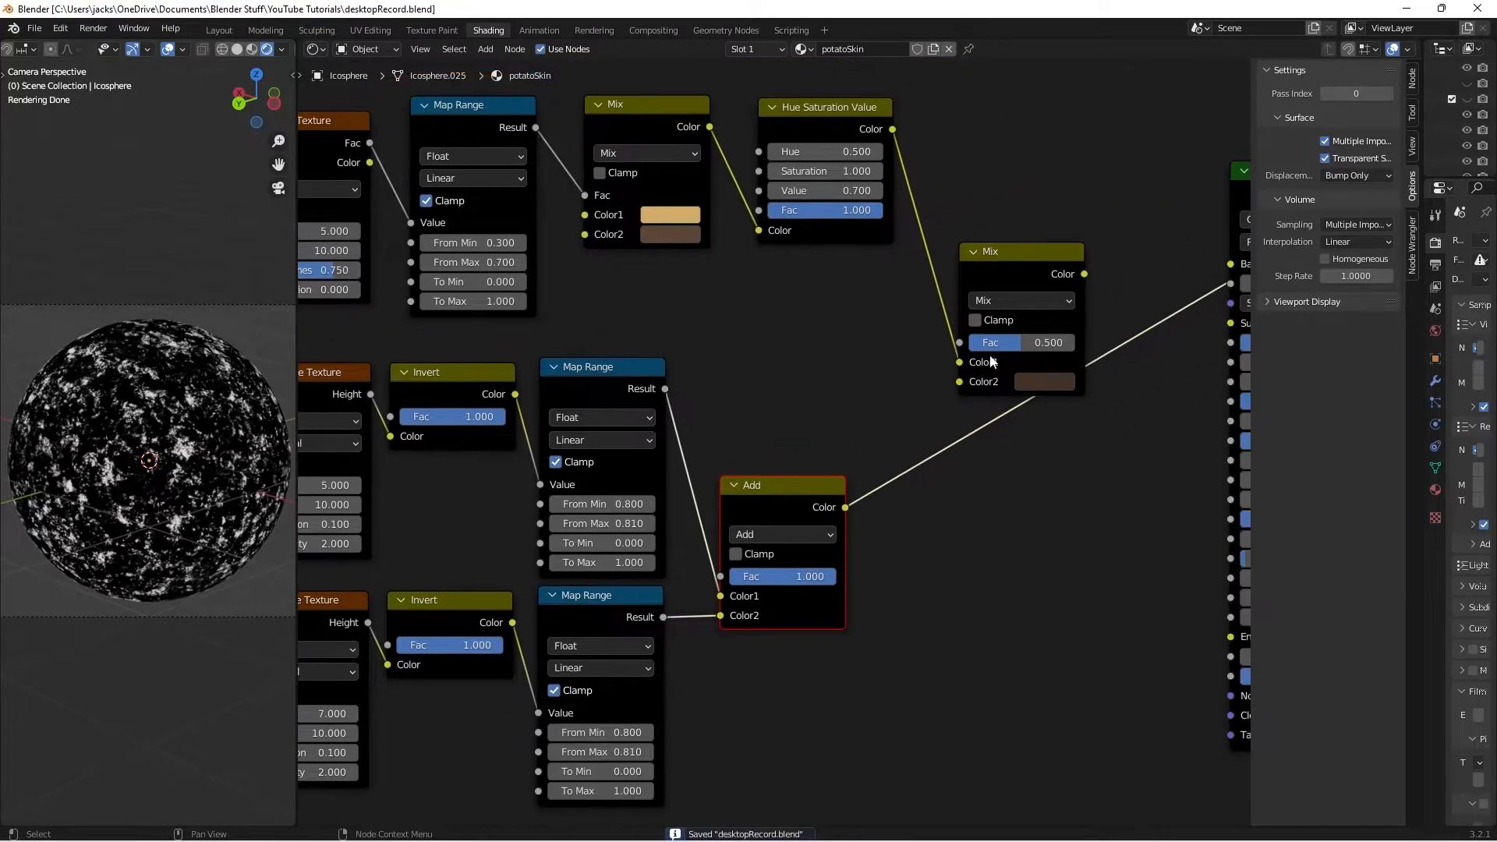
pyautogui.moveTo(995, 259); pyautogui.dragTo(1011, 206)
pyautogui.moveTo(921, 381); pyautogui.dragTo(838, 478, button='middle')
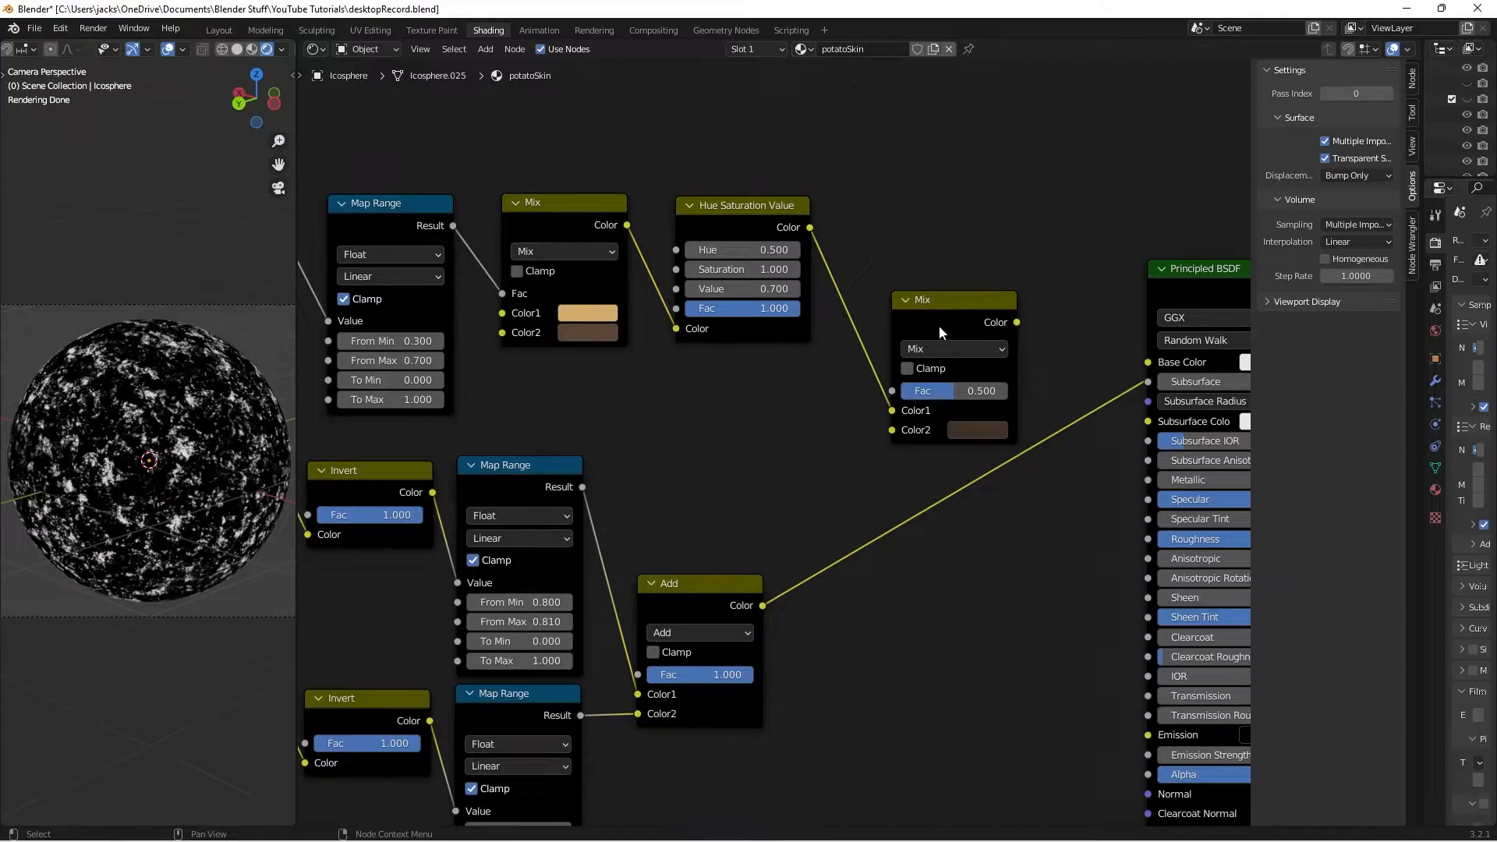
pyautogui.moveTo(762, 606); pyautogui.dragTo(891, 391)
pyautogui.click(937, 306)
pyautogui.keyDown('ctrl'); pyautogui.keyDown('shift'); pyautogui.click(937, 306); pyautogui.keyUp('shift'); pyautogui.keyUp('ctrl')
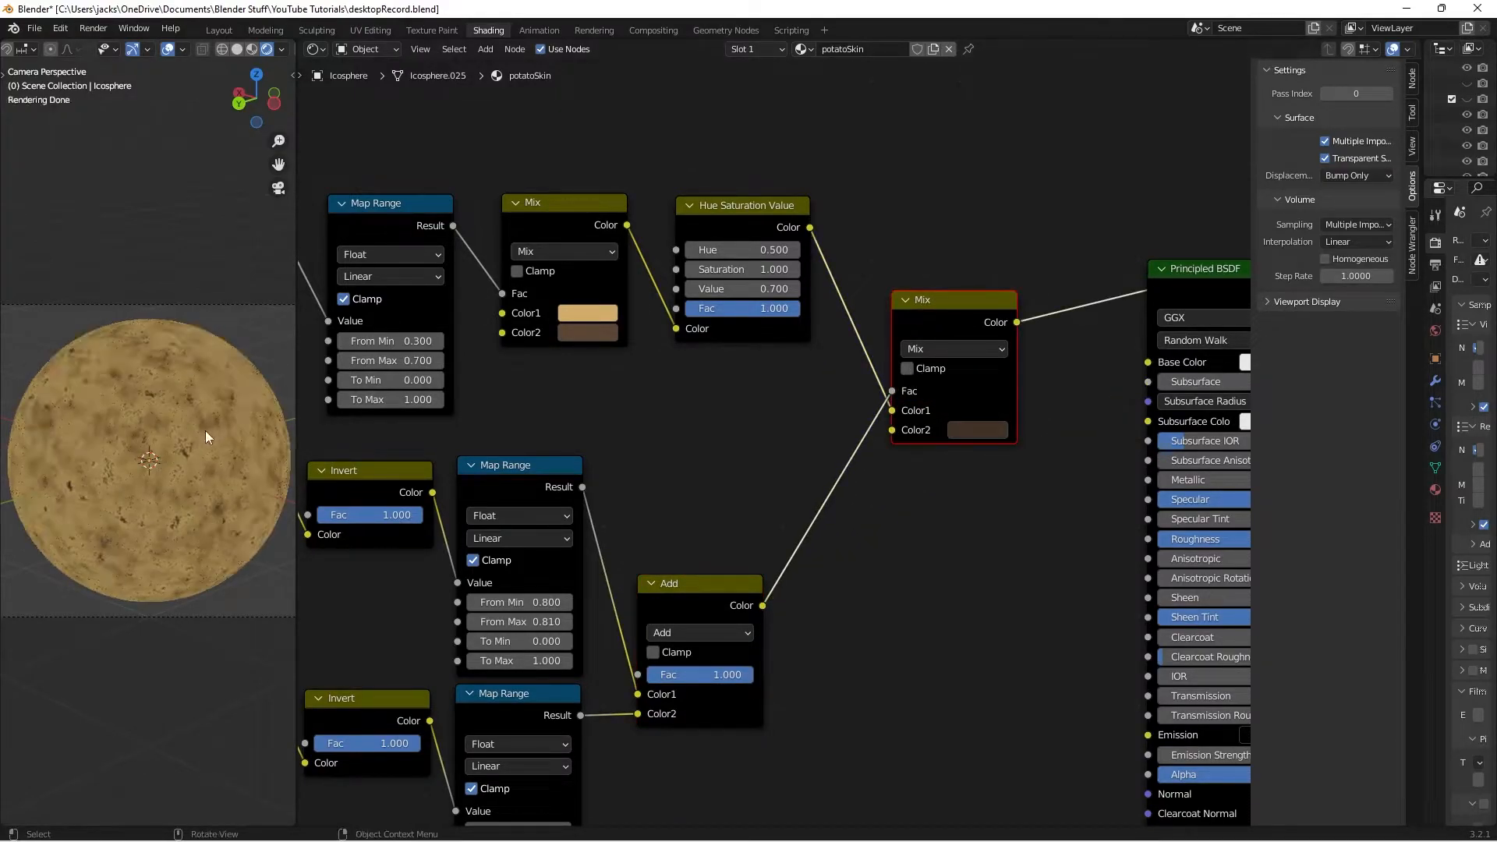
pyautogui.scroll(3, 207, 429)
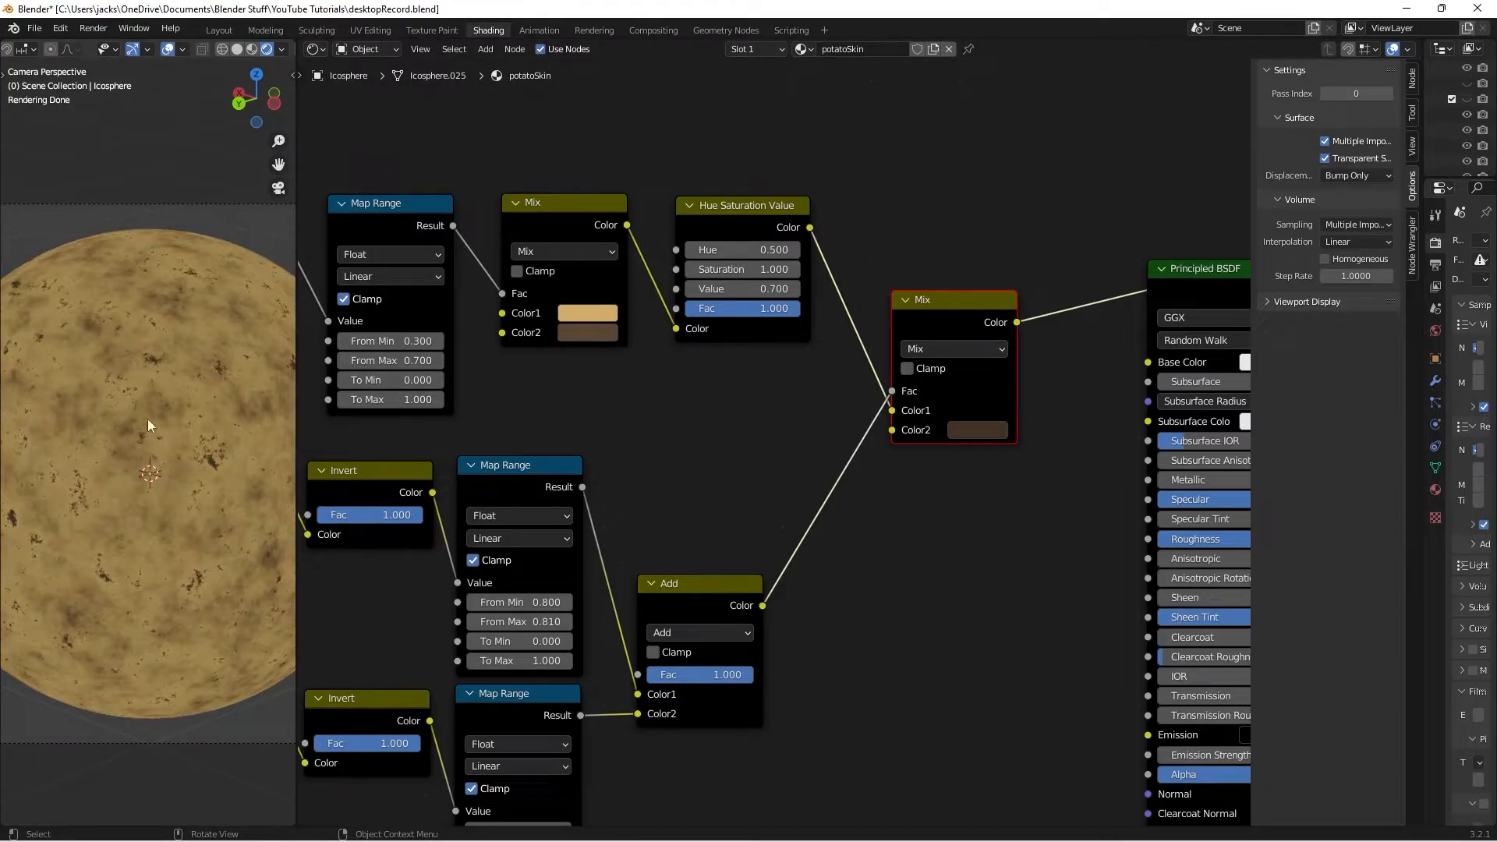
pyautogui.hotkey('ctrl', 's')
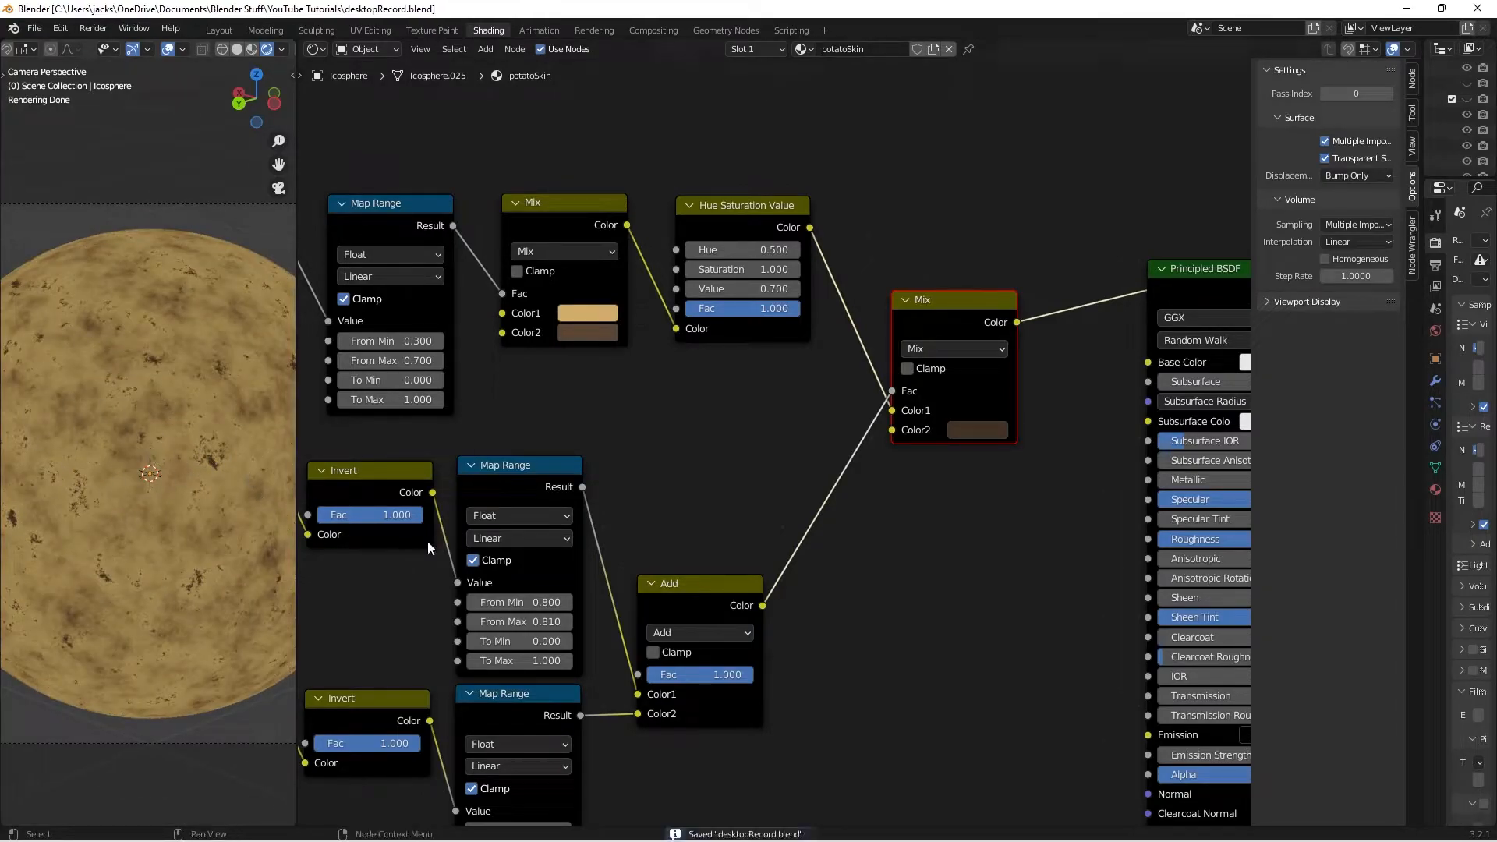
# - Link the final Mix node's Color to the Base Color of the Principled BSDF
pyautogui.scroll(-1, 316, 534)
pyautogui.scroll(-2, 184, 433)
pyautogui.moveTo(1017, 446); pyautogui.dragTo(775, 493, button='middle')
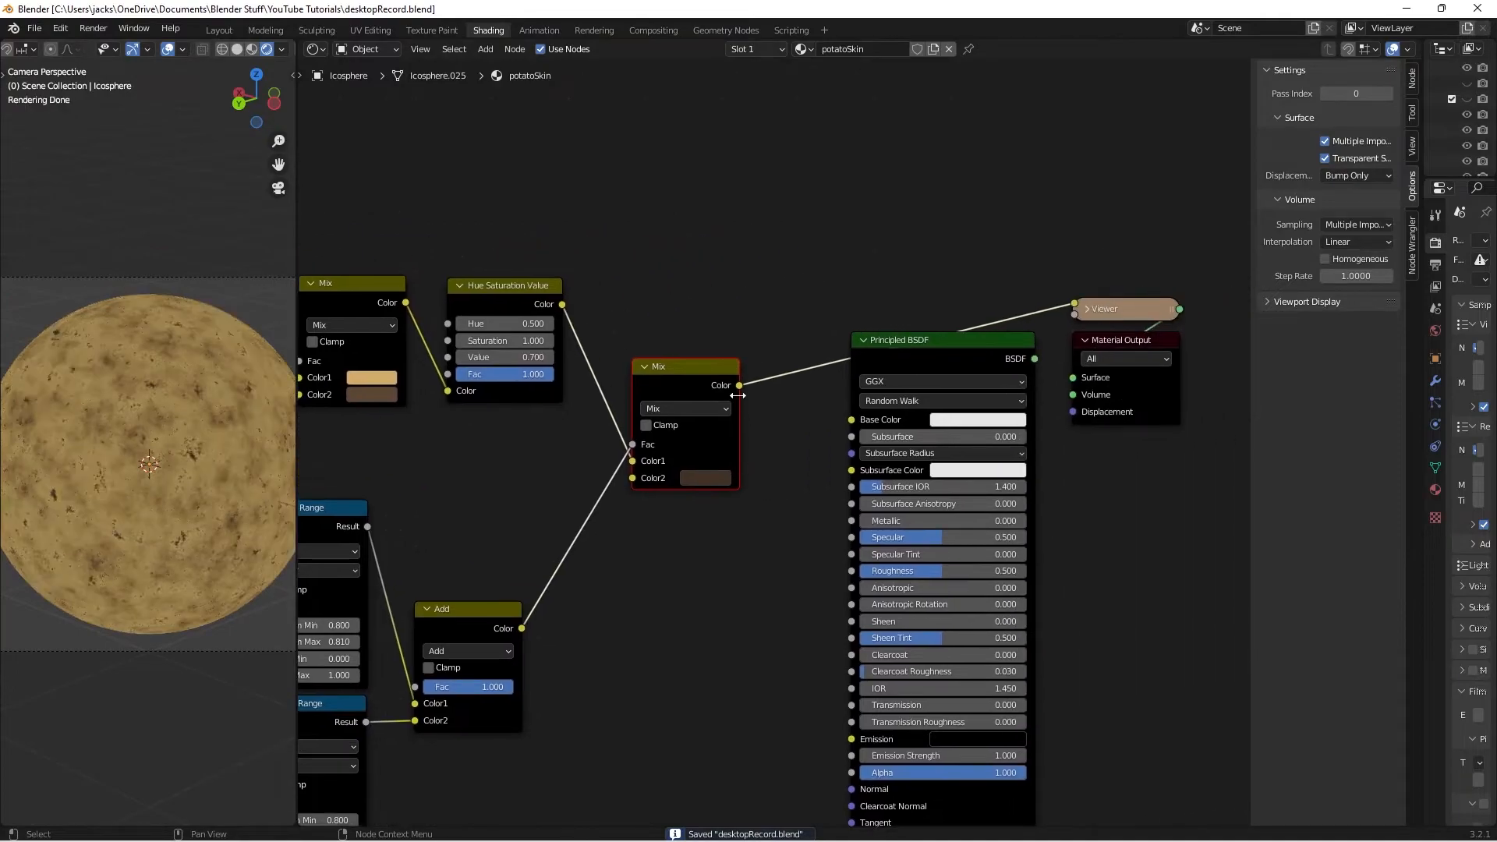
pyautogui.moveTo(740, 387); pyautogui.dragTo(865, 423)
pyautogui.moveTo(726, 526); pyautogui.dragTo(691, 468, button='middle')
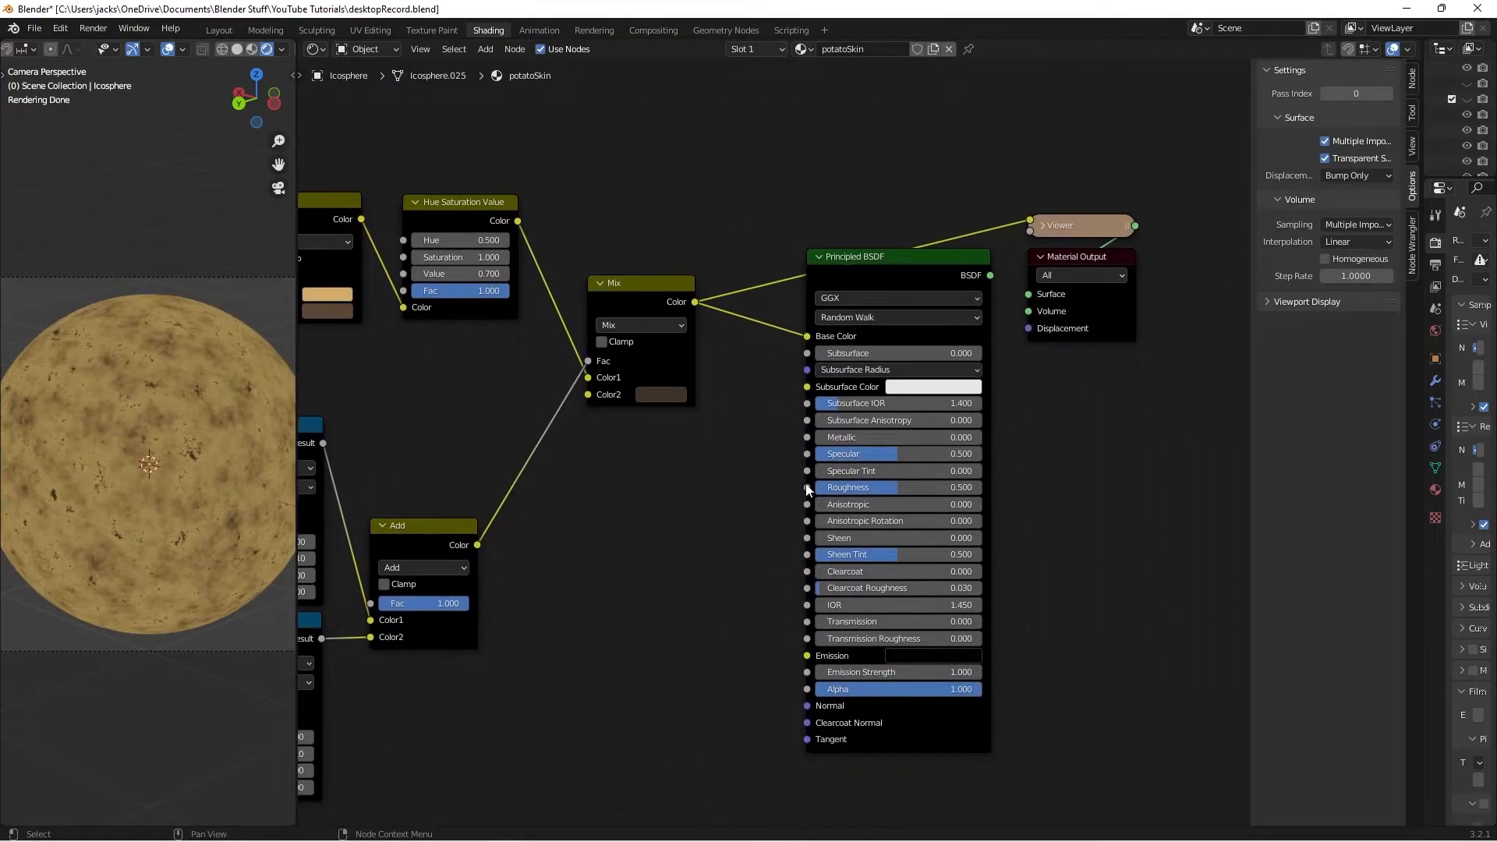
# - Set the Principled BSDF's Roughness to 0.25 and connect the shader to the Material Output surface
pyautogui.click(899, 487)
pyautogui.write('.25')
pyautogui.press('Return')
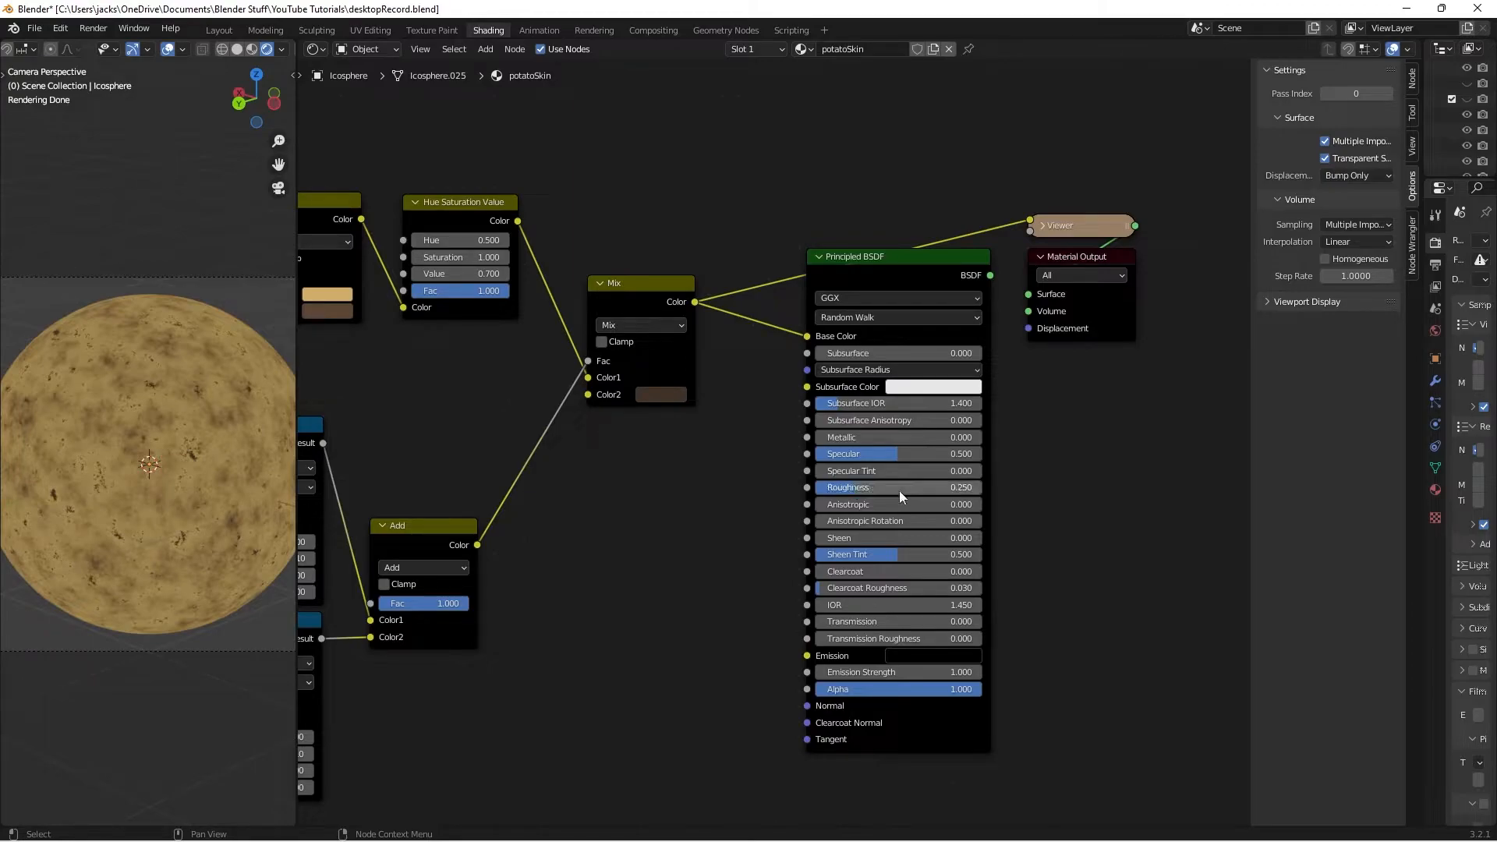
pyautogui.keyDown('ctrl'); pyautogui.keyDown('shift'); pyautogui.click(884, 267); pyautogui.keyUp('shift'); pyautogui.keyUp('ctrl')
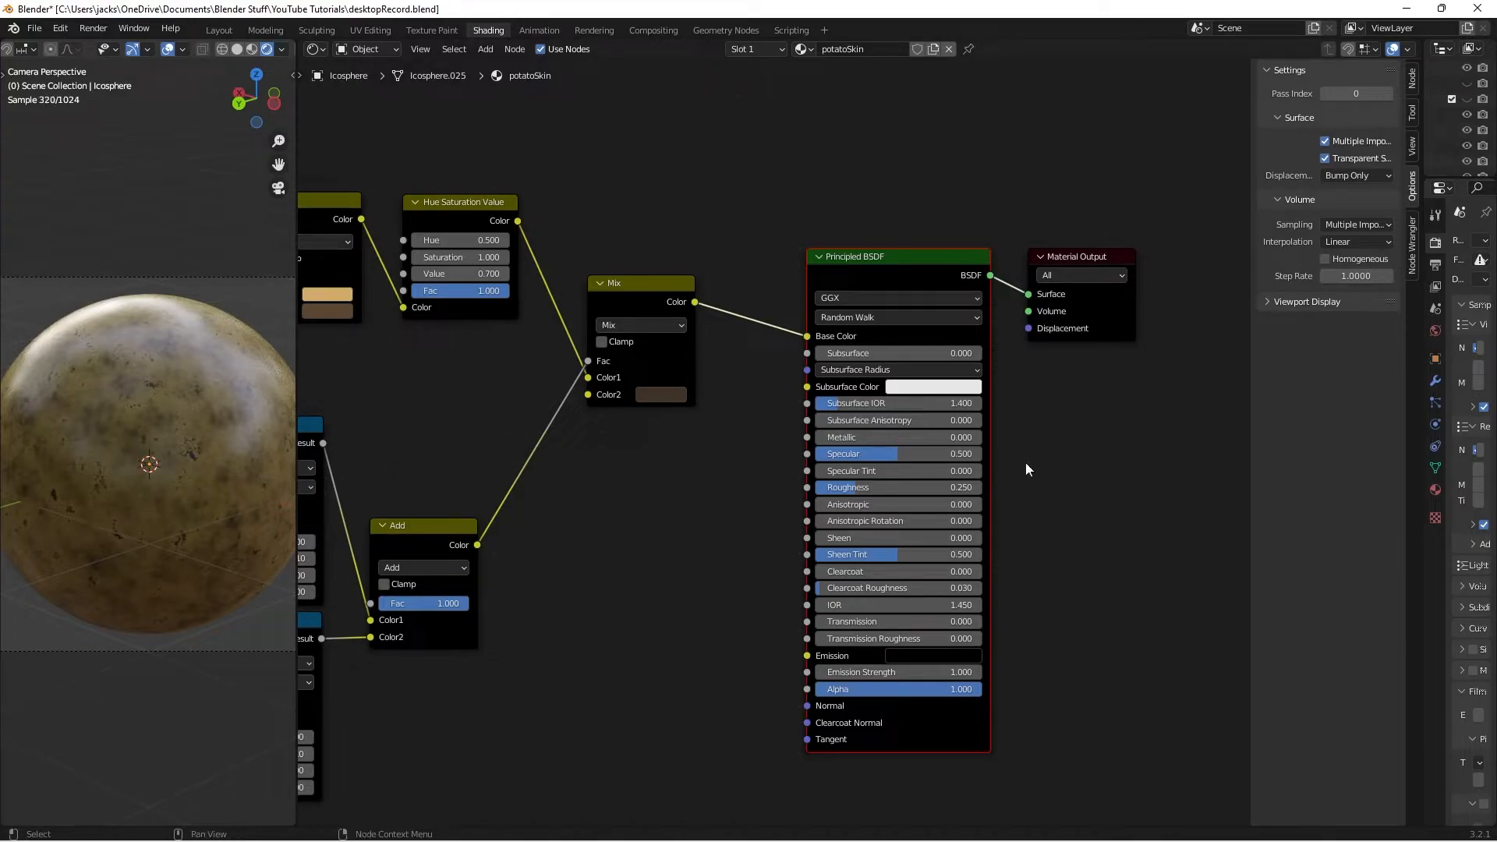
# - Try a Roughness of 0.4 on the Principled BSDF and undo it
pyautogui.click(978, 487)
pyautogui.write('0.4')
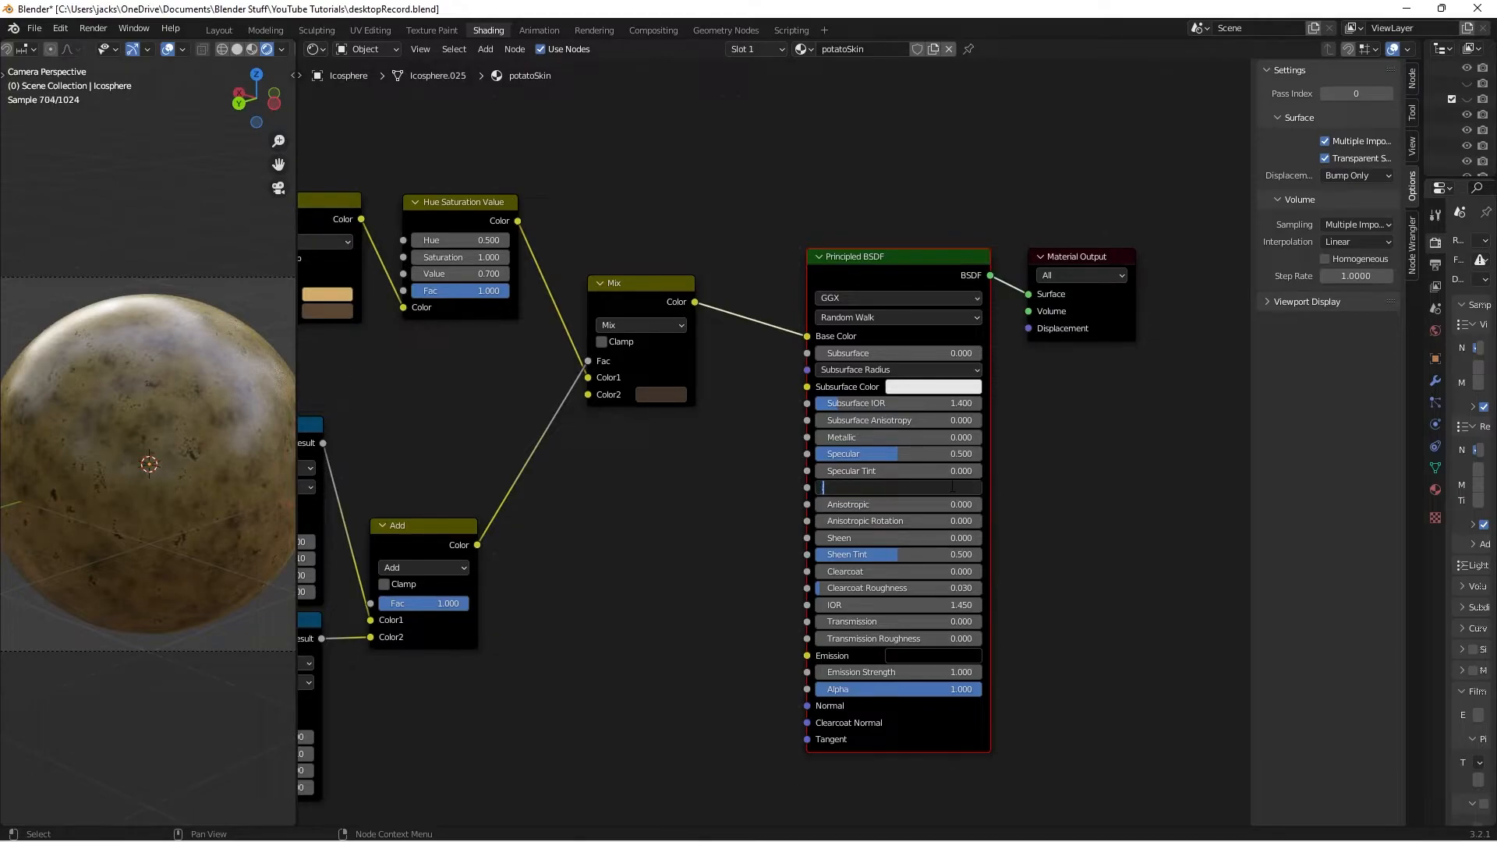
pyautogui.press('Return')
pyautogui.hotkey('ctrl', 'z')
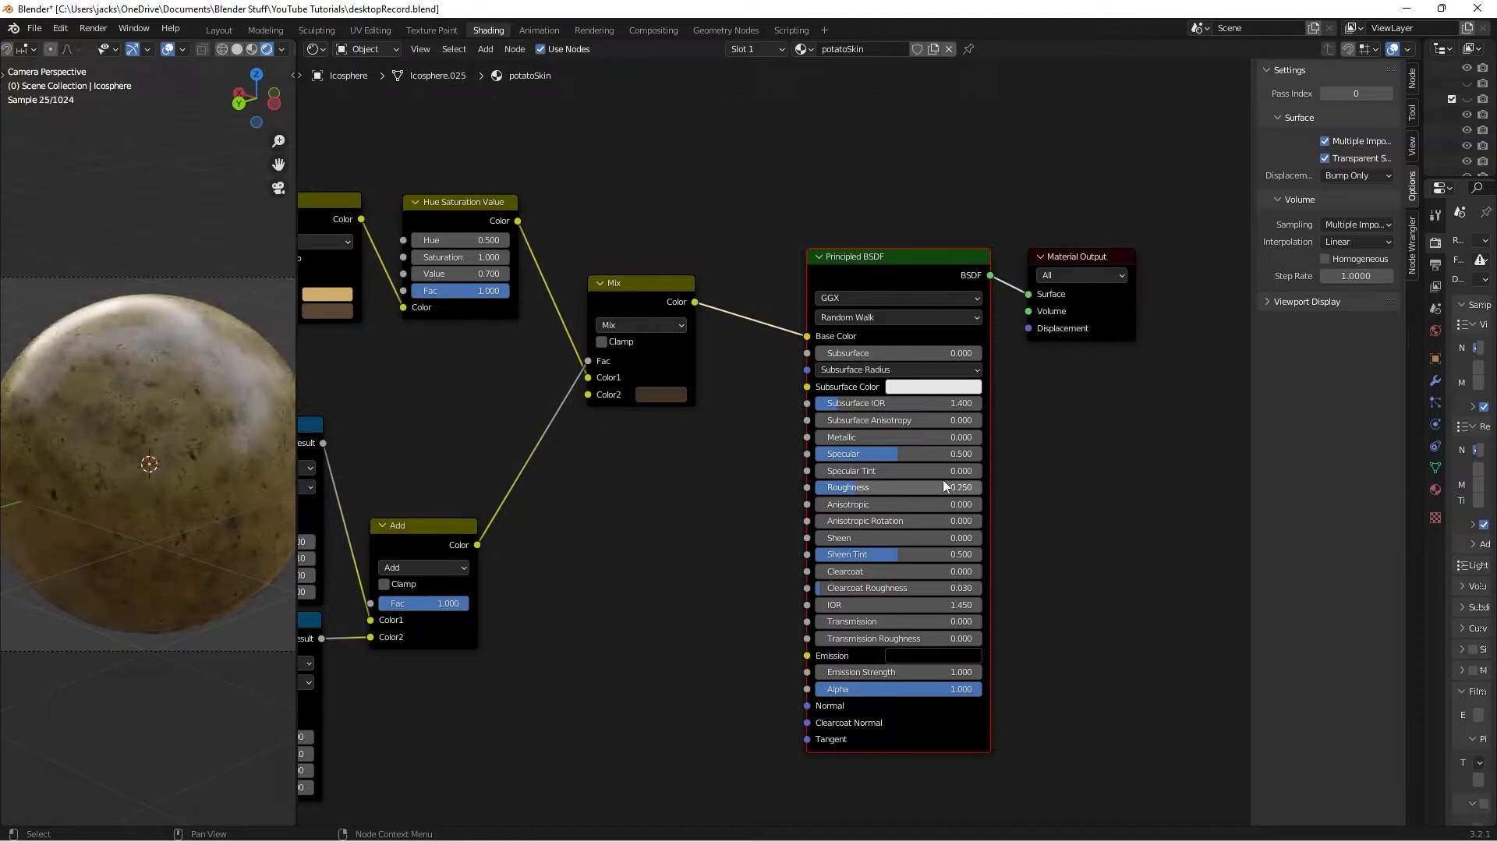
# - Set the Principled BSDF's Roughness to 0.3 and save the file
pyautogui.click(942, 485)
pyautogui.write('0.3')
pyautogui.press('Return')
pyautogui.hotkey('ctrl', 's')
# - Add a Bump node between the Add node and the Principled BSDF
pyautogui.scroll(-2, 701, 569)
pyautogui.moveTo(549, 511); pyautogui.dragTo(570, 475, button='middle')
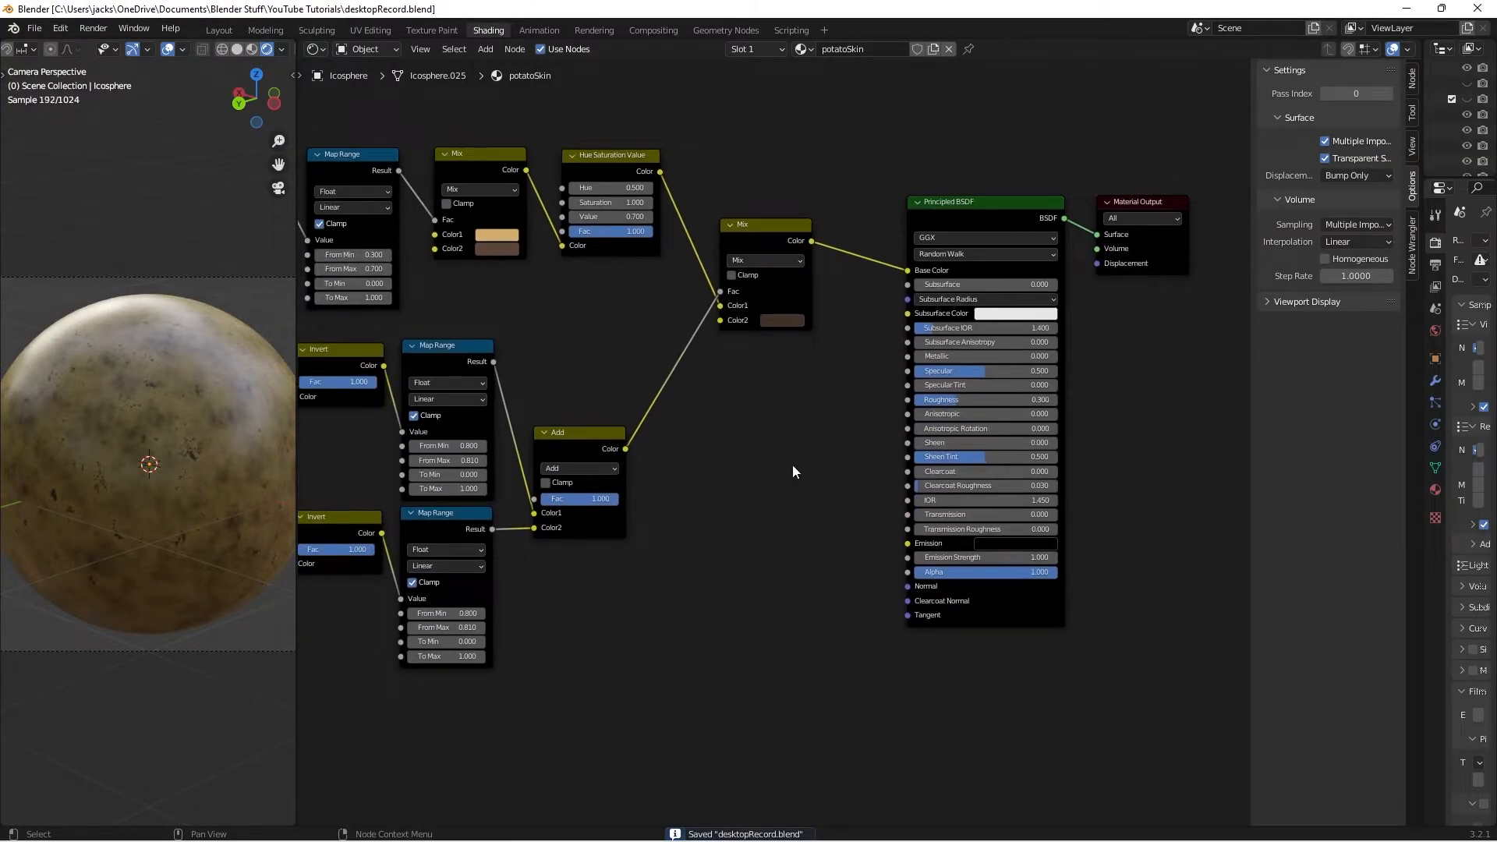
pyautogui.moveTo(562, 438); pyautogui.dragTo(580, 442)
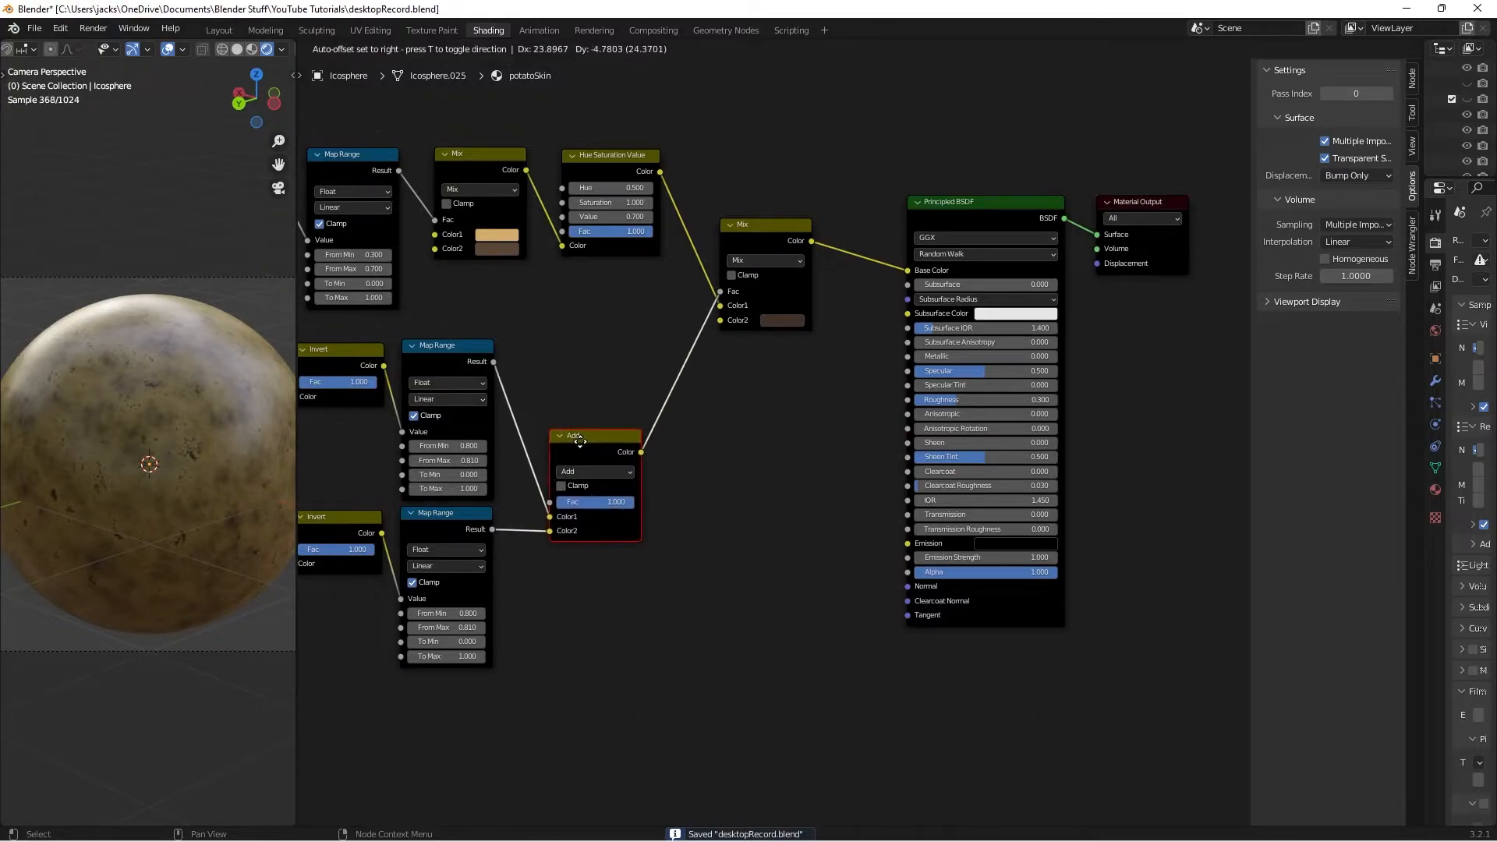
pyautogui.rightClick(580, 442)
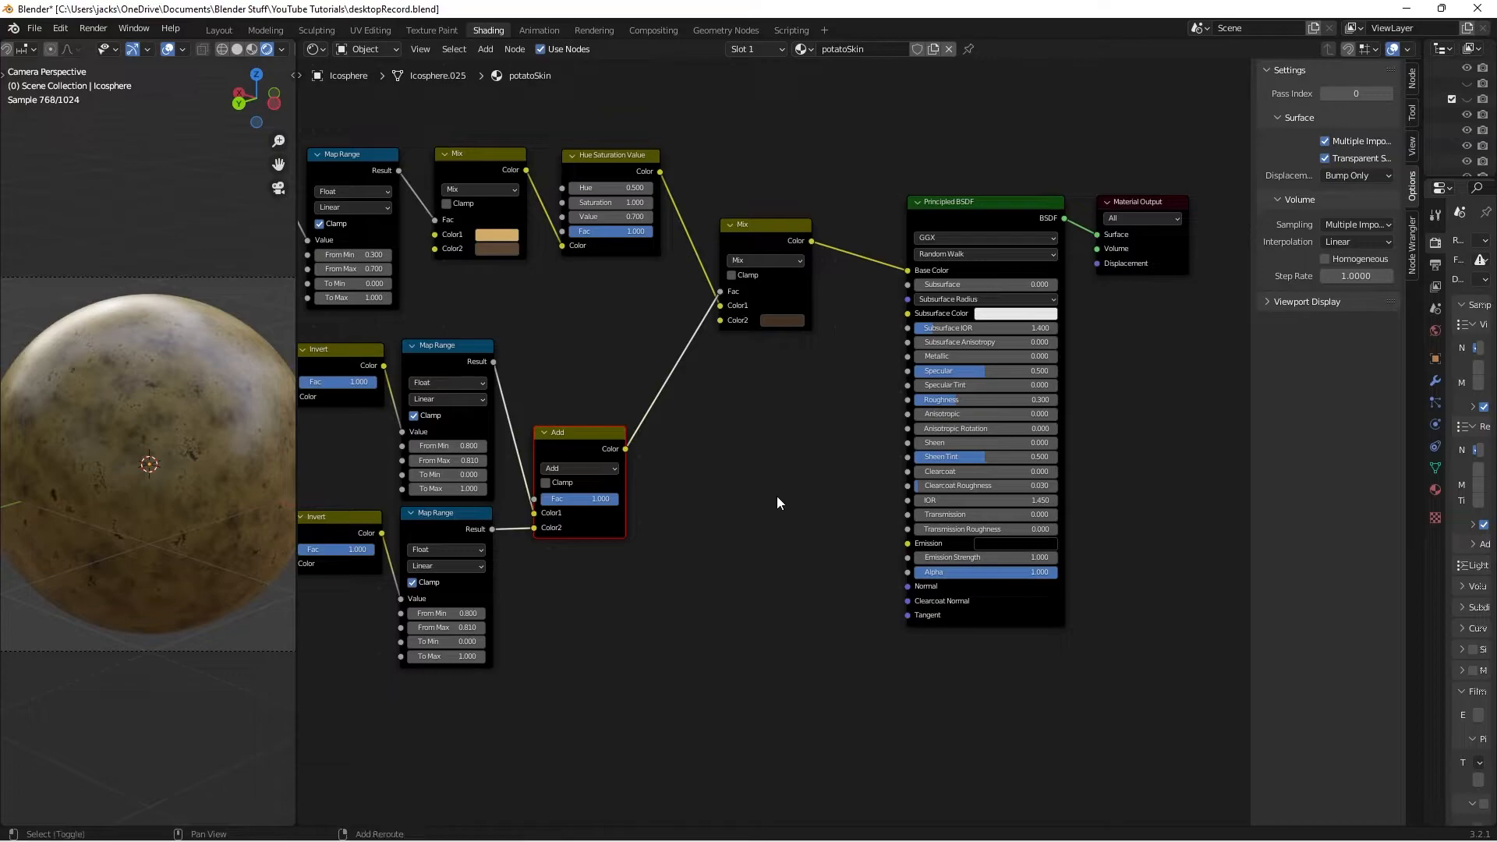
pyautogui.hotkey('shift', 'a')
pyautogui.click(791, 520)
pyautogui.write('bump')
pyautogui.press('Return')
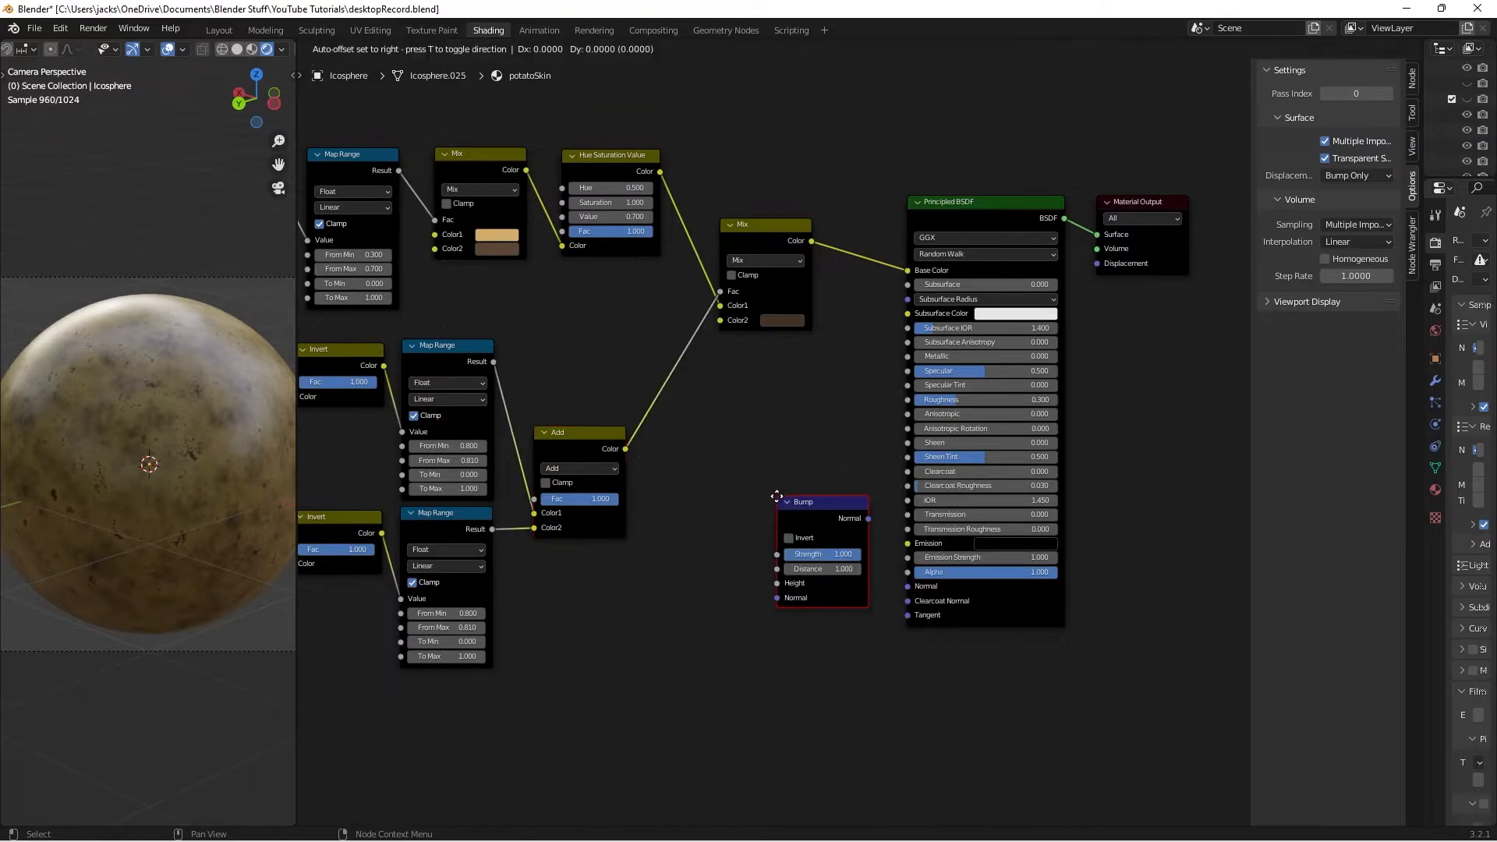
pyautogui.click(710, 516)
# - Link the Add node's Color to the Bump Height and the Bump Normal to the Principled BSDF's Normal, and save the file
pyautogui.moveTo(625, 449); pyautogui.dragTo(700, 606)
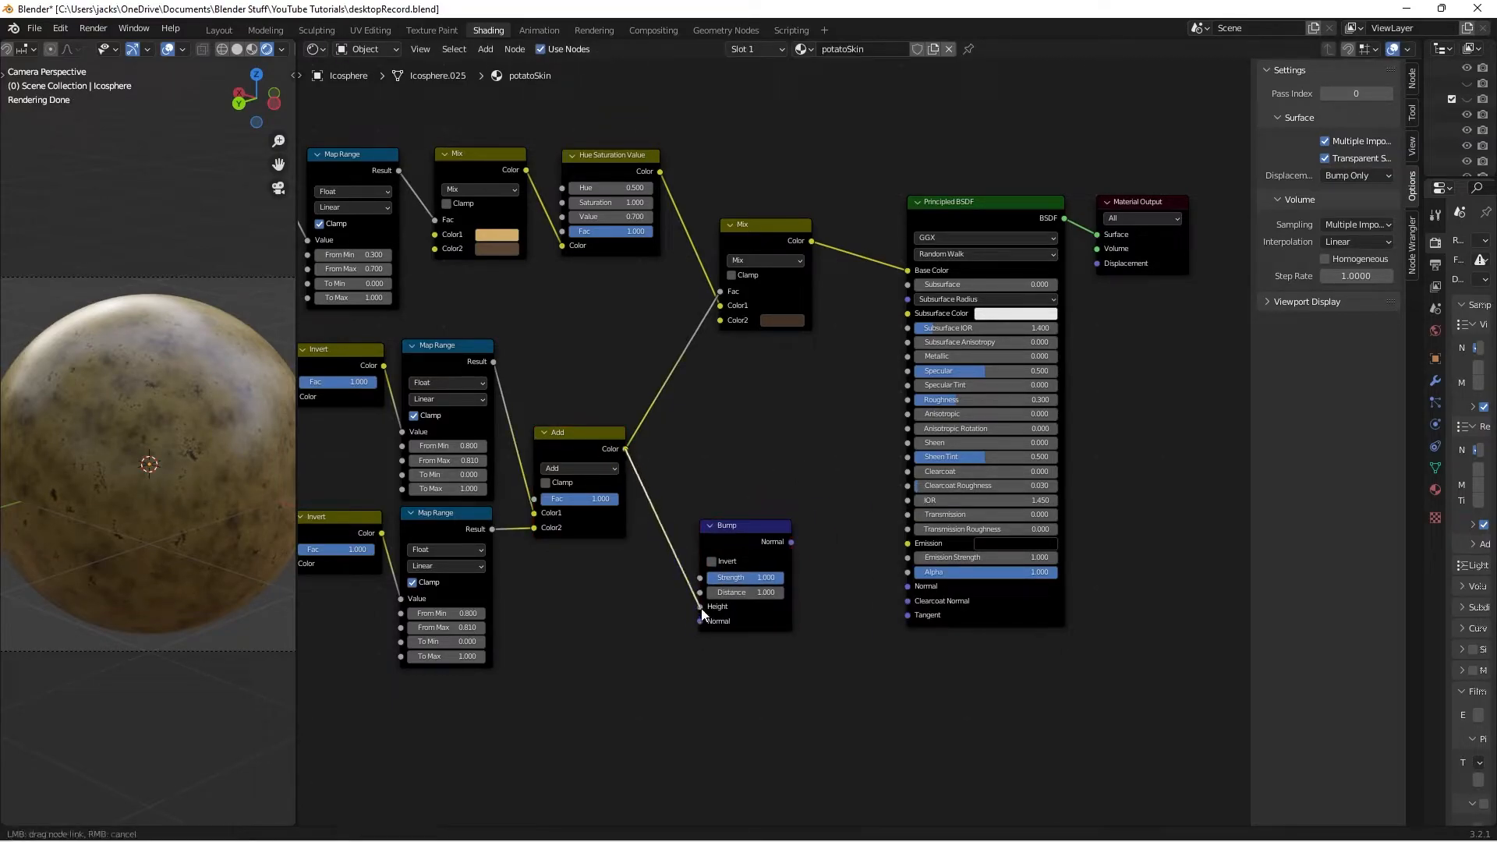
pyautogui.moveTo(739, 533); pyautogui.dragTo(907, 586)
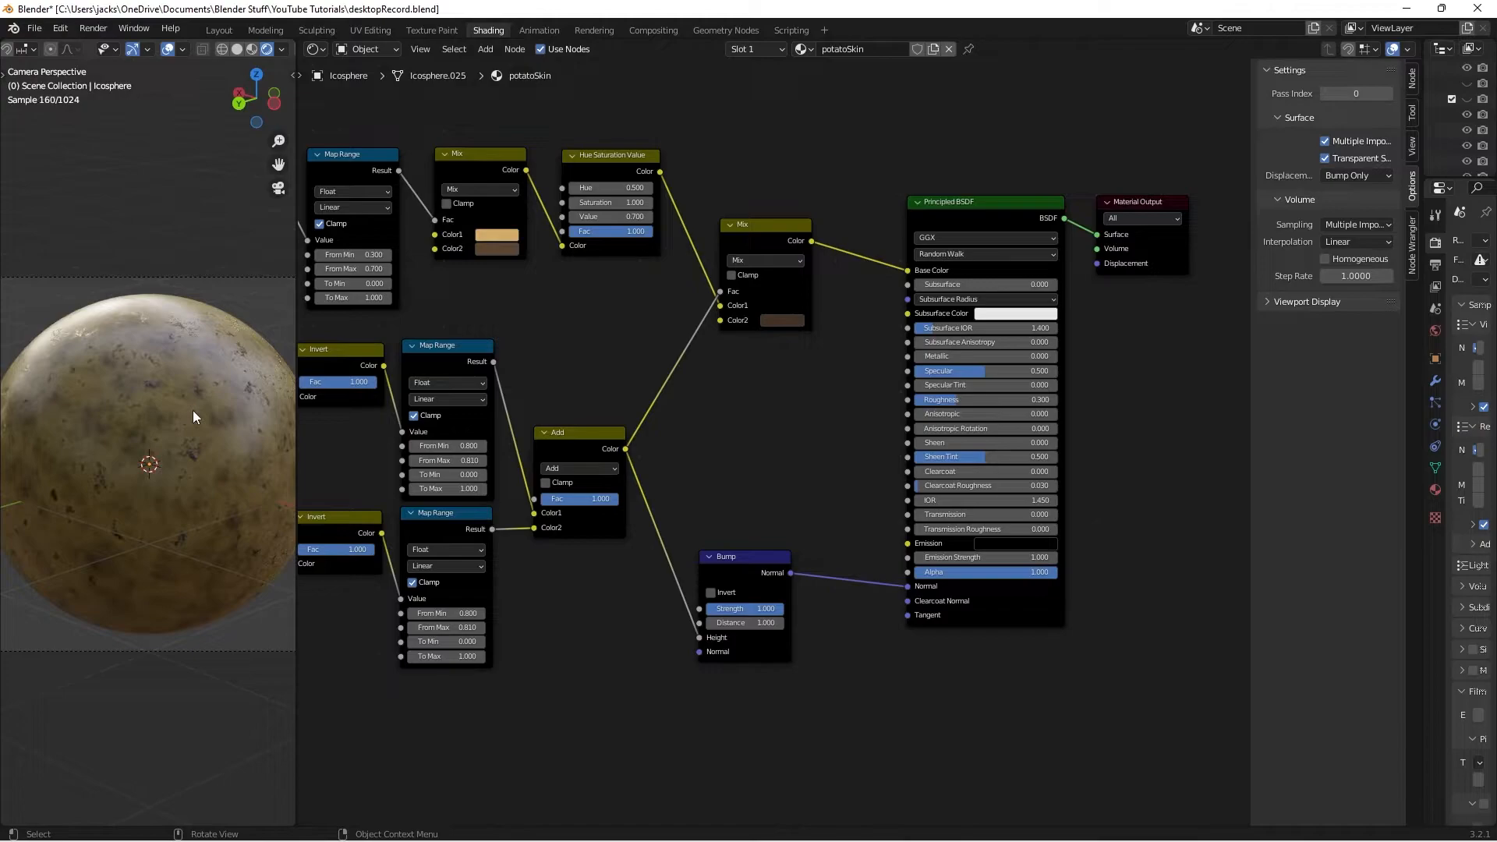
pyautogui.hotkey('ctrl', 's')
pyautogui.moveTo(744, 570); pyautogui.dragTo(755, 564)
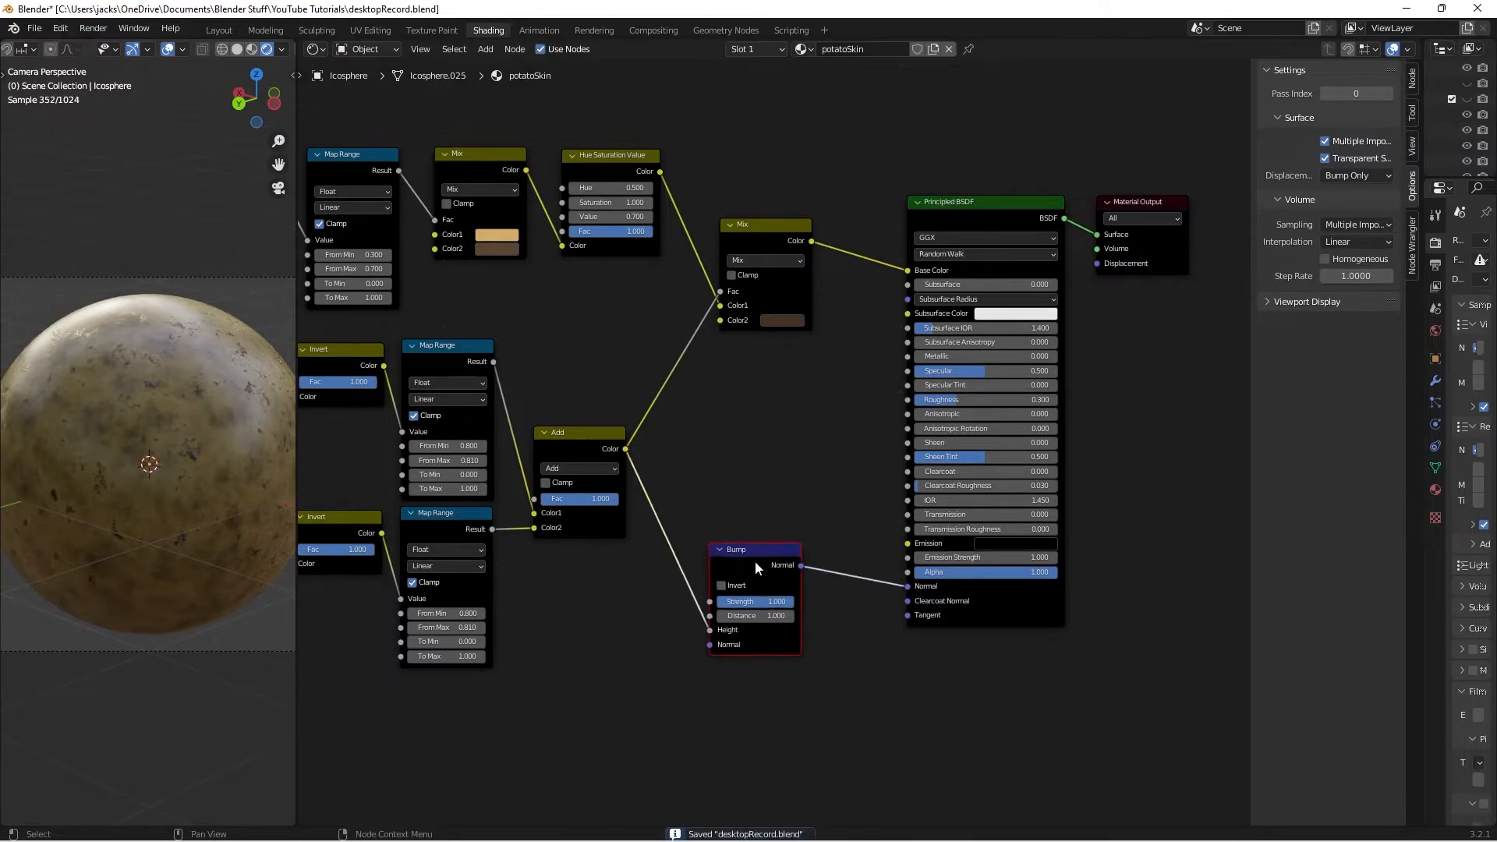
pyautogui.hotkey('ctrl', 's')
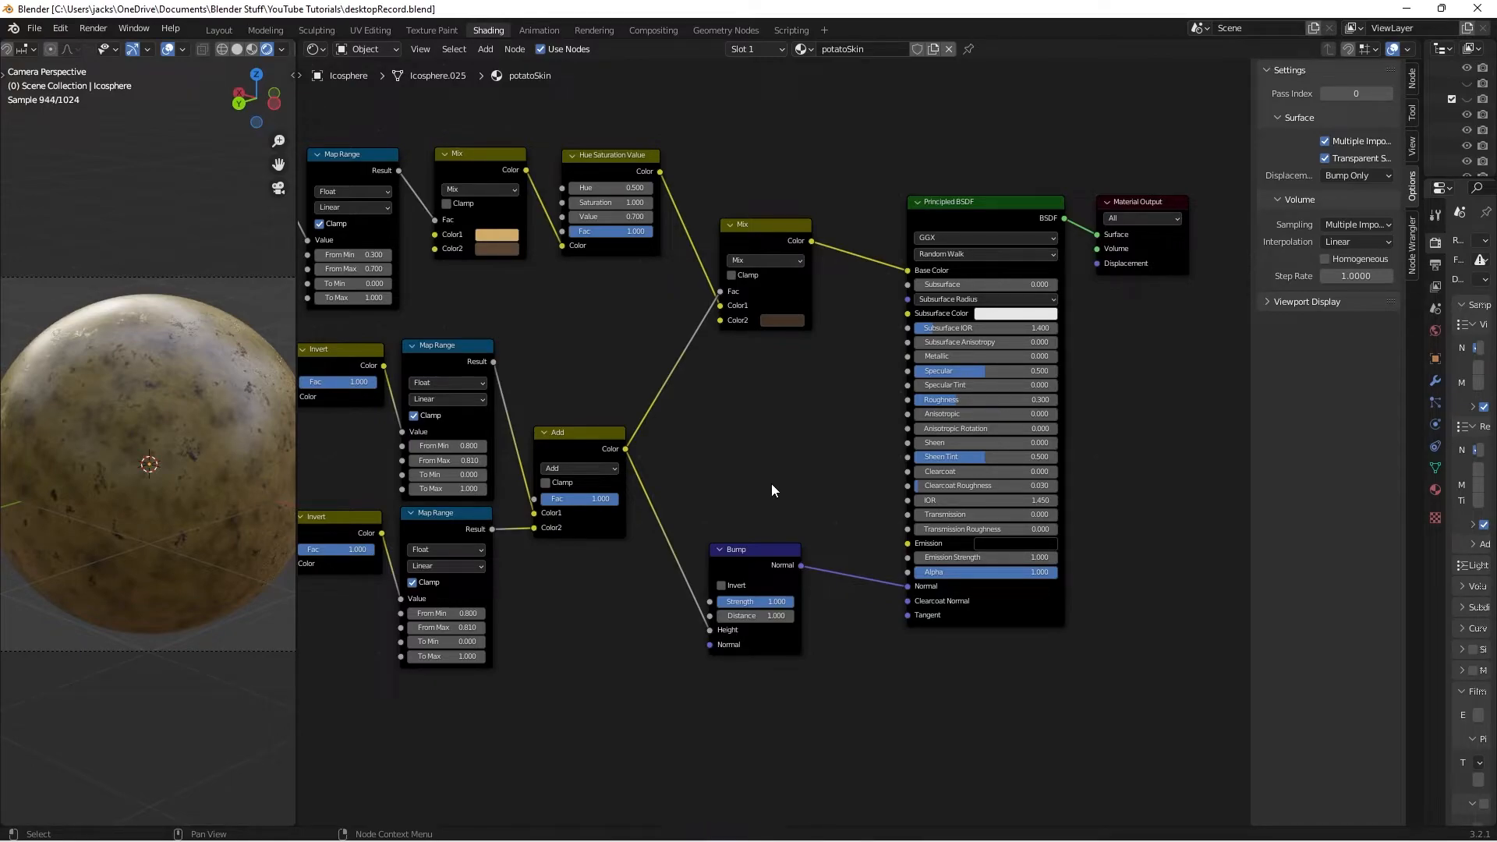
# - Shift the Bump node slightly farther from the Add node and save the file
pyautogui.hotkey('ctrl', 's')
pyautogui.moveTo(748, 491); pyautogui.dragTo(894, 407, button='middle')
pyautogui.moveTo(890, 477); pyautogui.dragTo(908, 480)
pyautogui.scroll(-3, 796, 503)
pyautogui.moveTo(796, 506); pyautogui.dragTo(830, 485, button='middle')
pyautogui.hotkey('ctrl', 's')
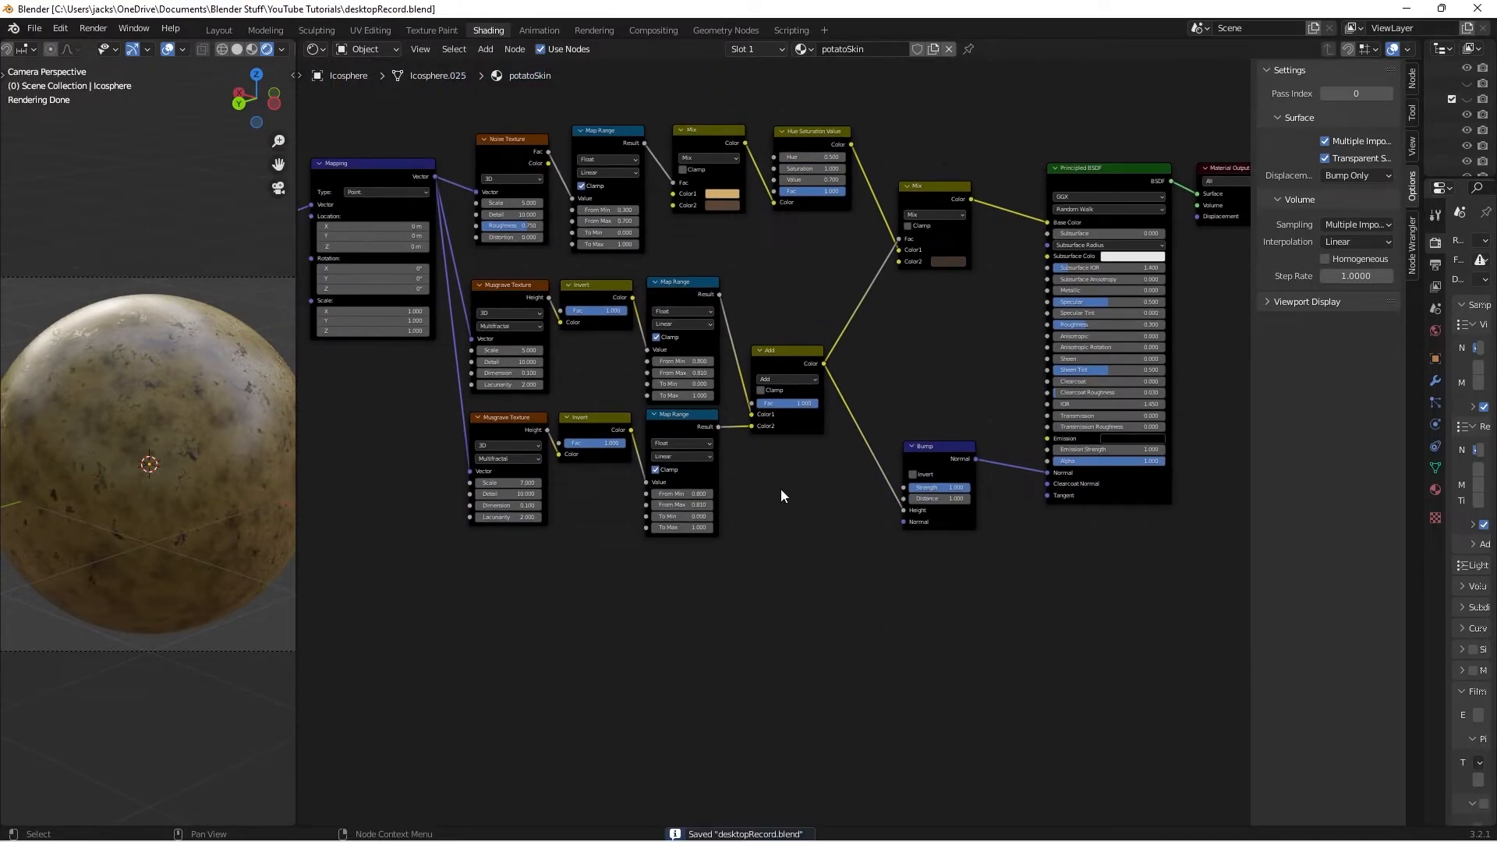
# - Add a Noise Texture node below the lower Musgrave Texture and feed its Vector from the Mapping node
pyautogui.hotkey('shift', 'a')
pyautogui.write('noise')
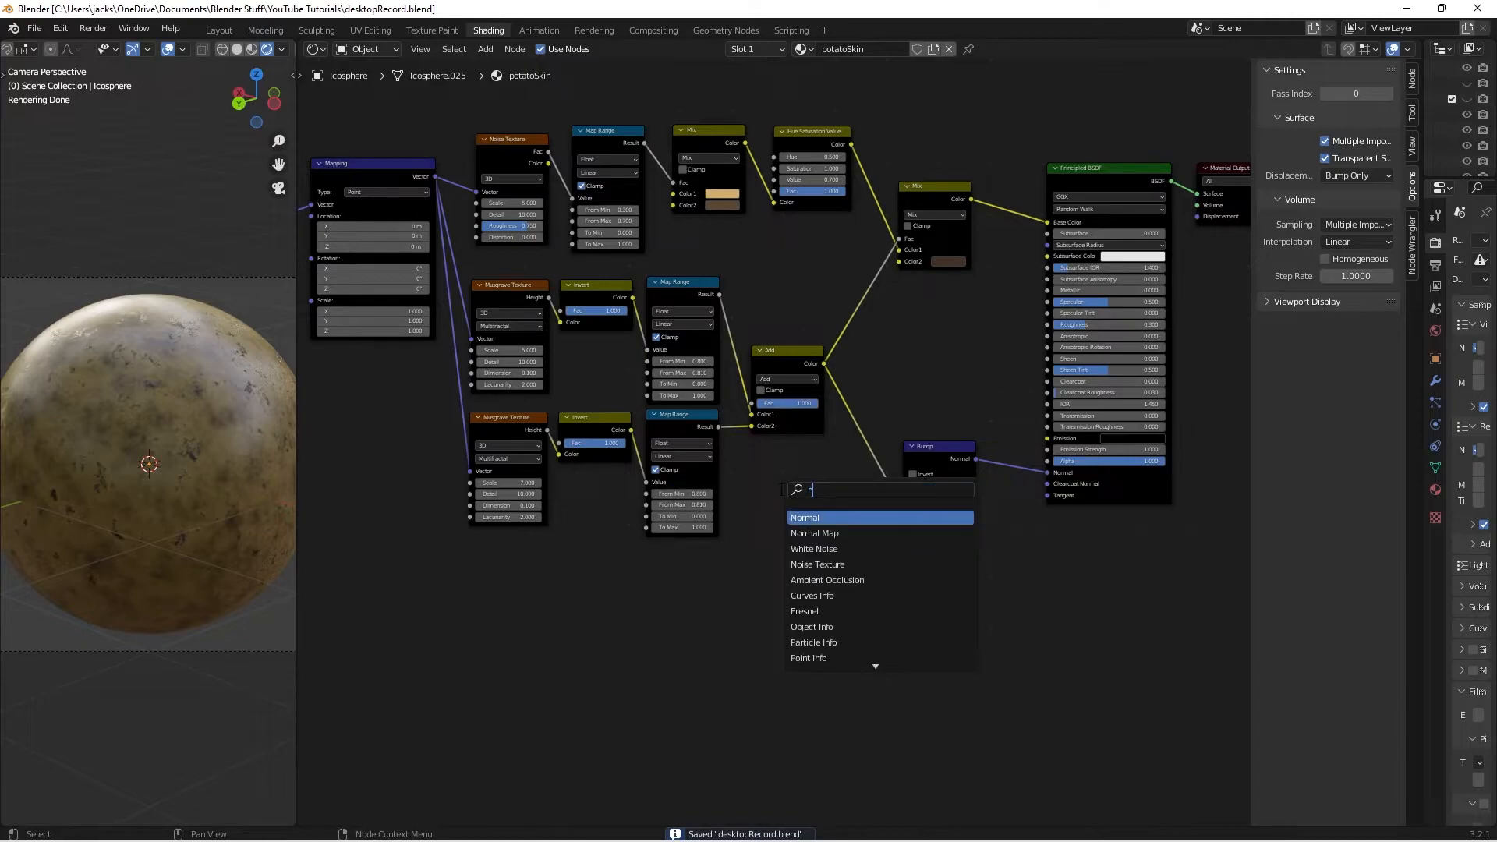
pyautogui.press('Down')
pyautogui.press('Return')
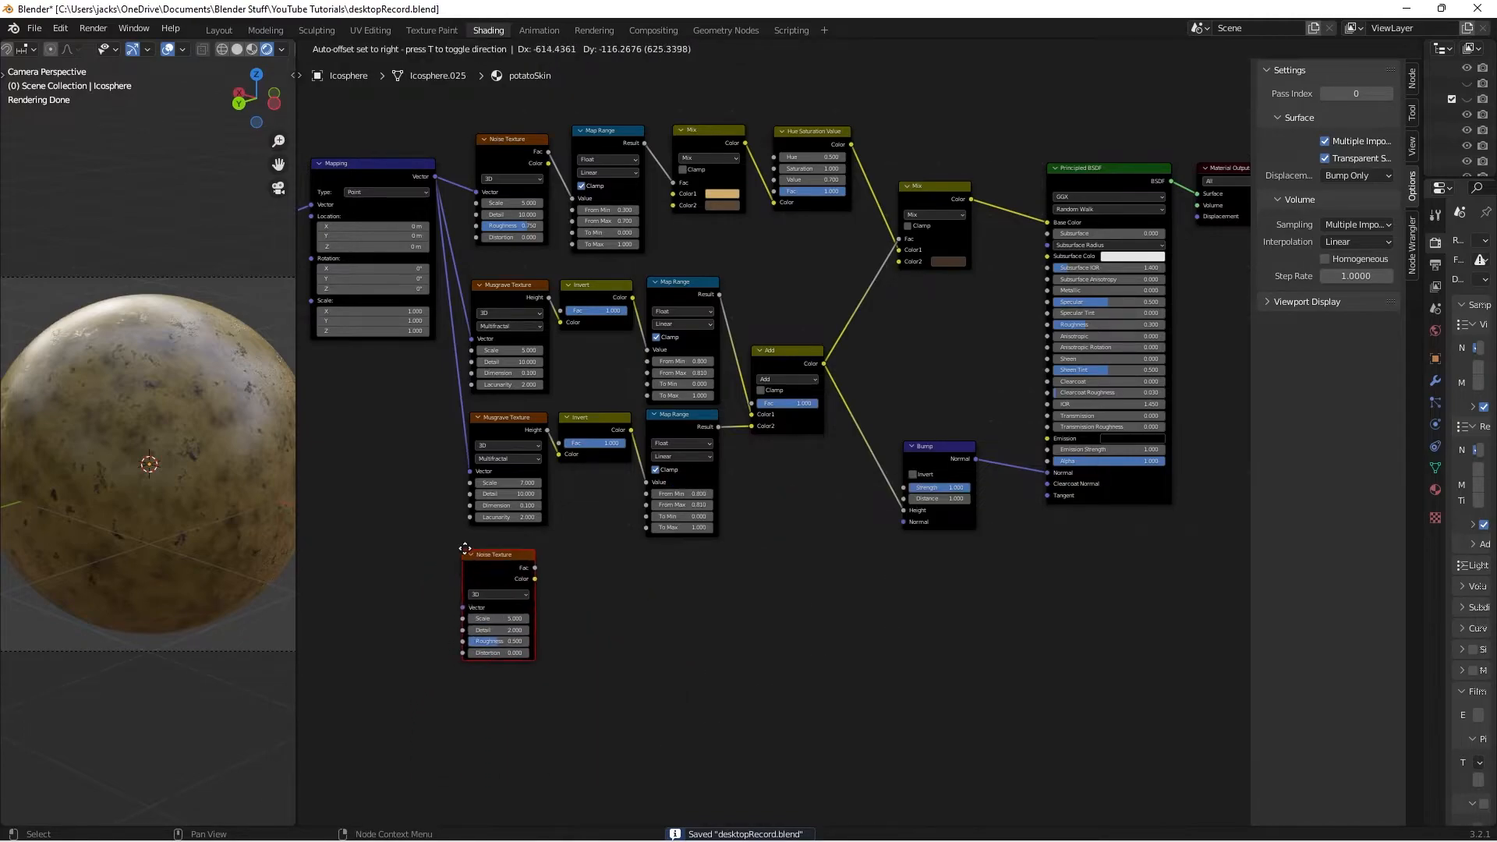
pyautogui.click(474, 555)
pyautogui.moveTo(438, 175); pyautogui.dragTo(470, 606)
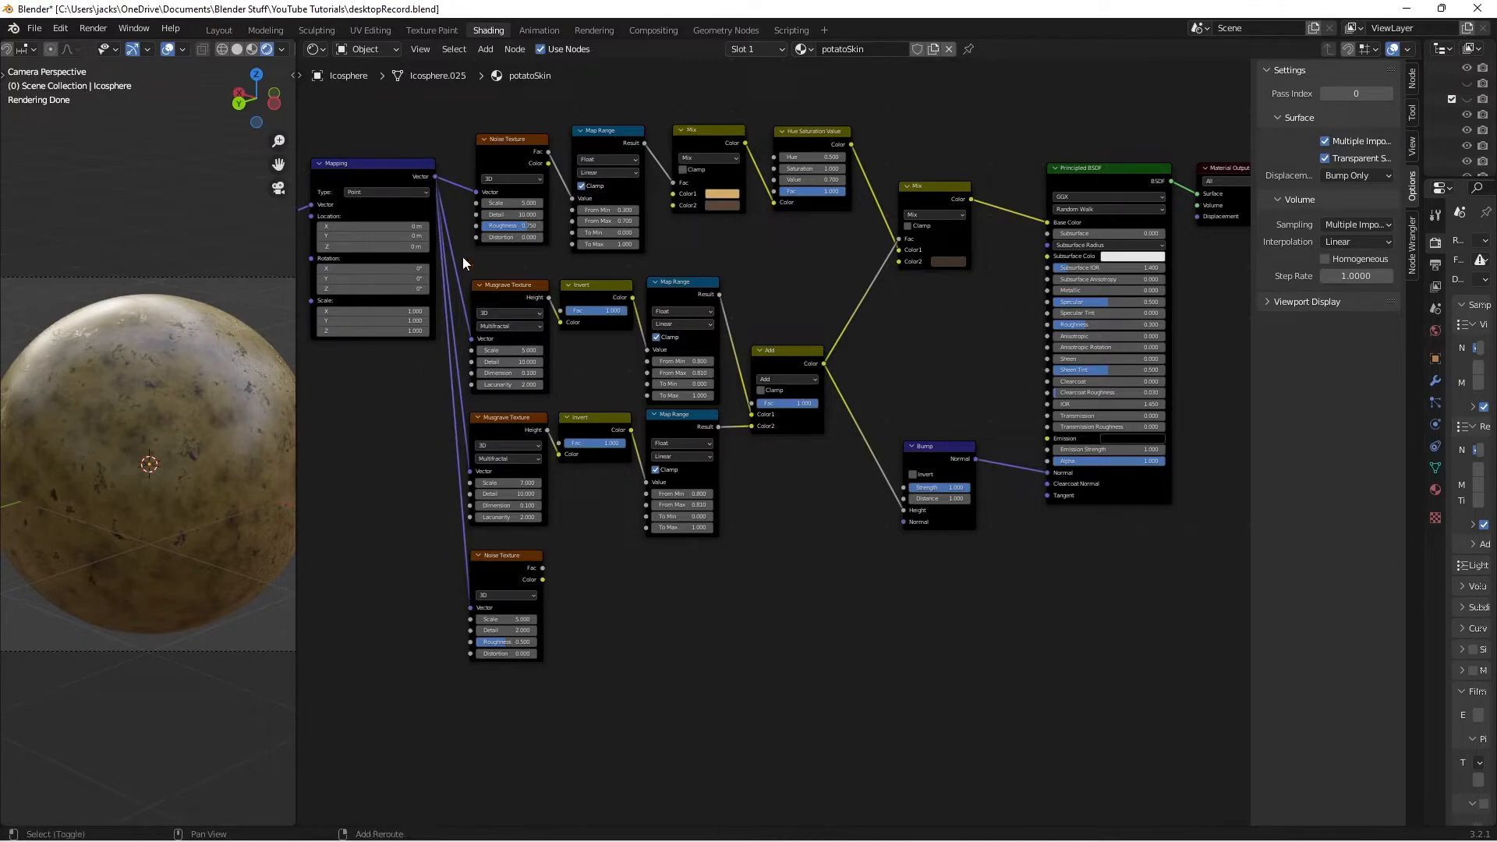
# - Route the Mapping links to the three lower textures through one reroute point beside the lower Musgrave Texture, and save the file
pyautogui.keyDown('shift'); pyautogui.moveTo(465, 283); pyautogui.dragTo(441, 356, button='right'); pyautogui.keyUp('shift')
pyautogui.press('g')
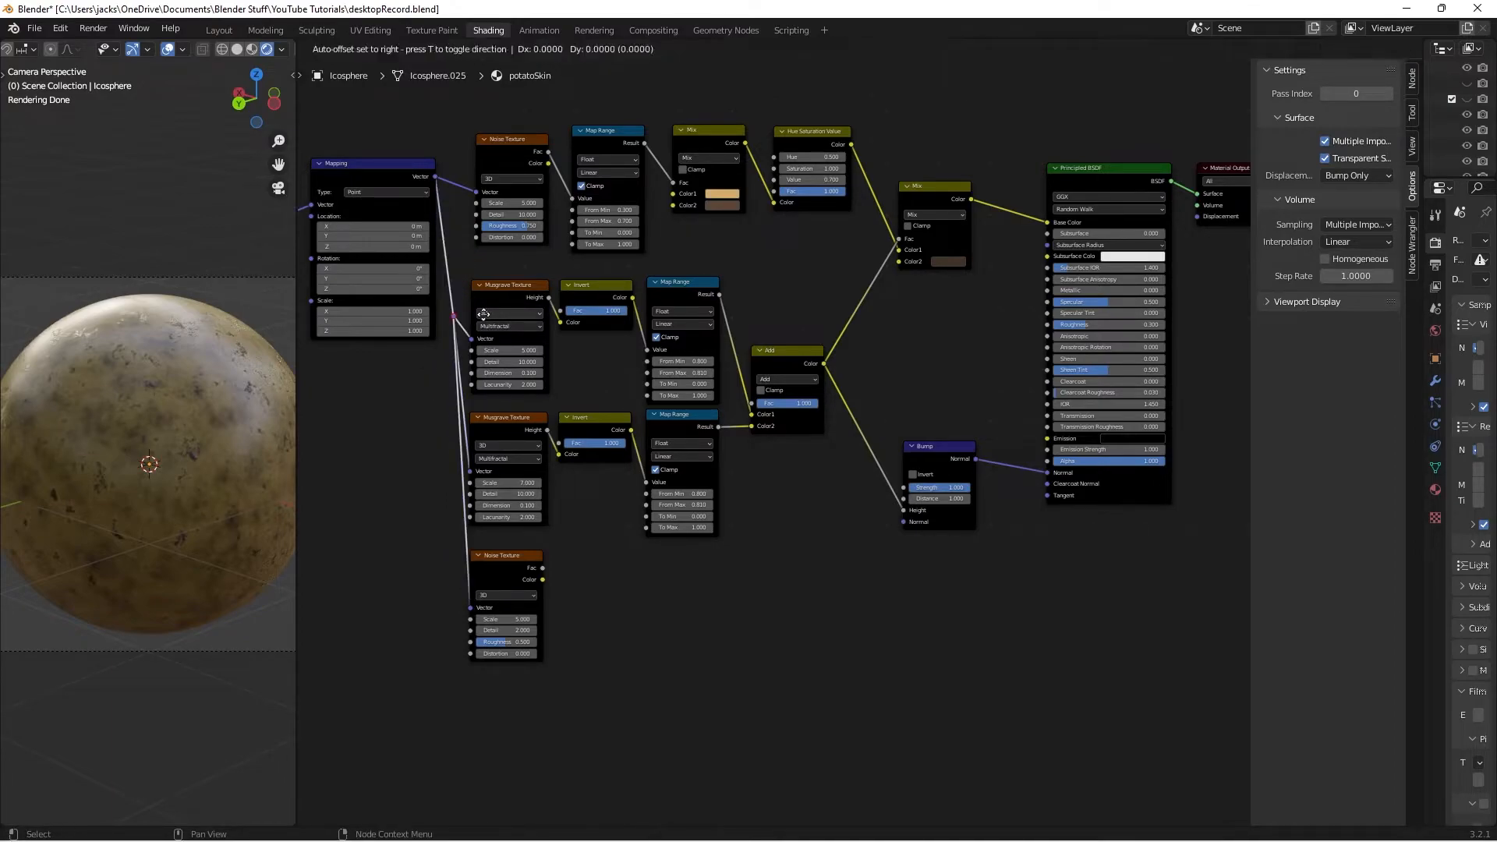
pyautogui.click(449, 471)
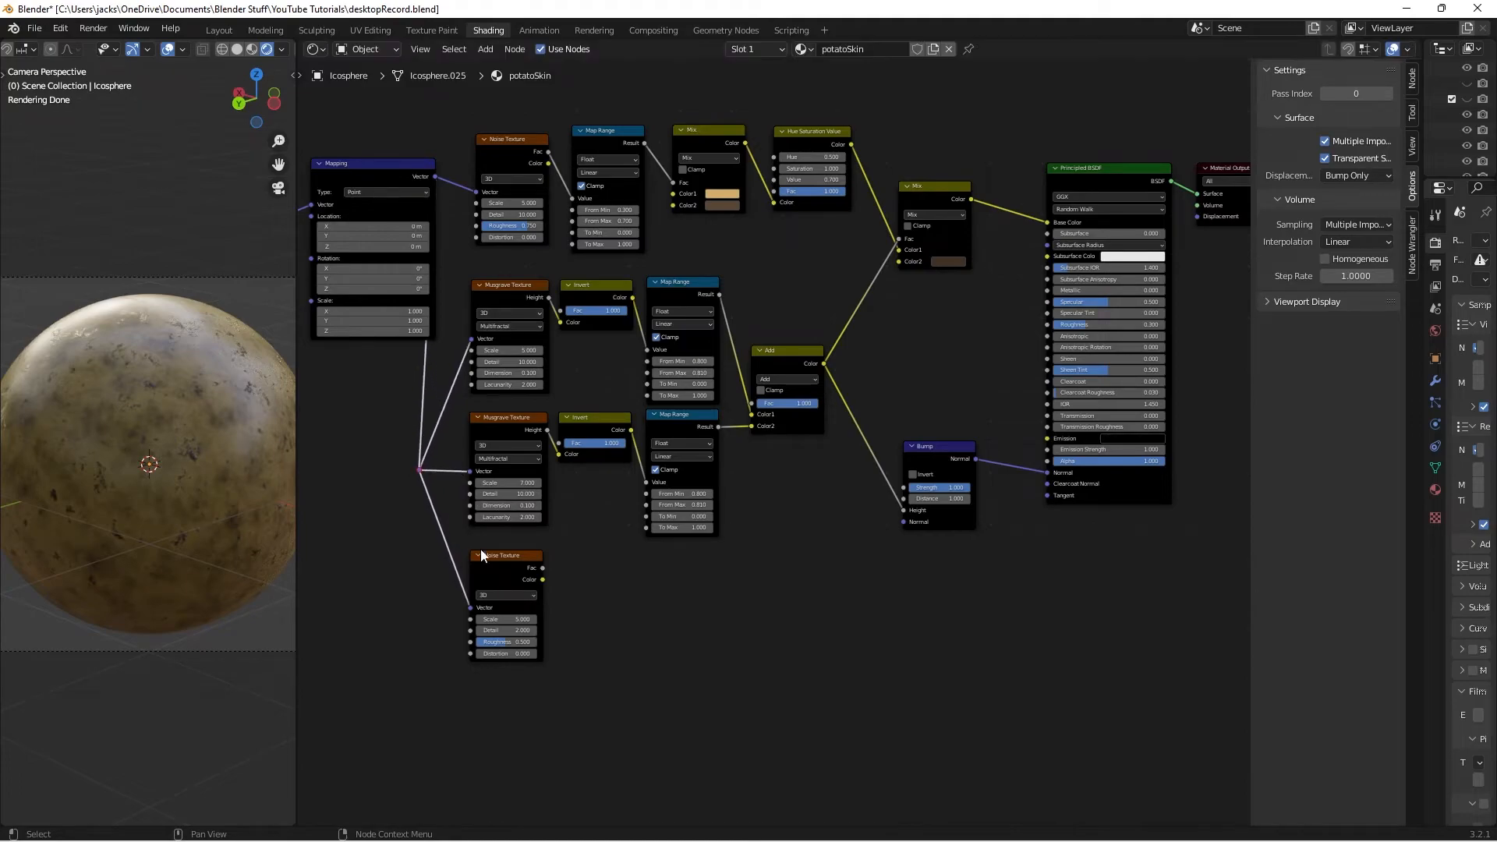
pyautogui.click(499, 564)
pyautogui.click(653, 566)
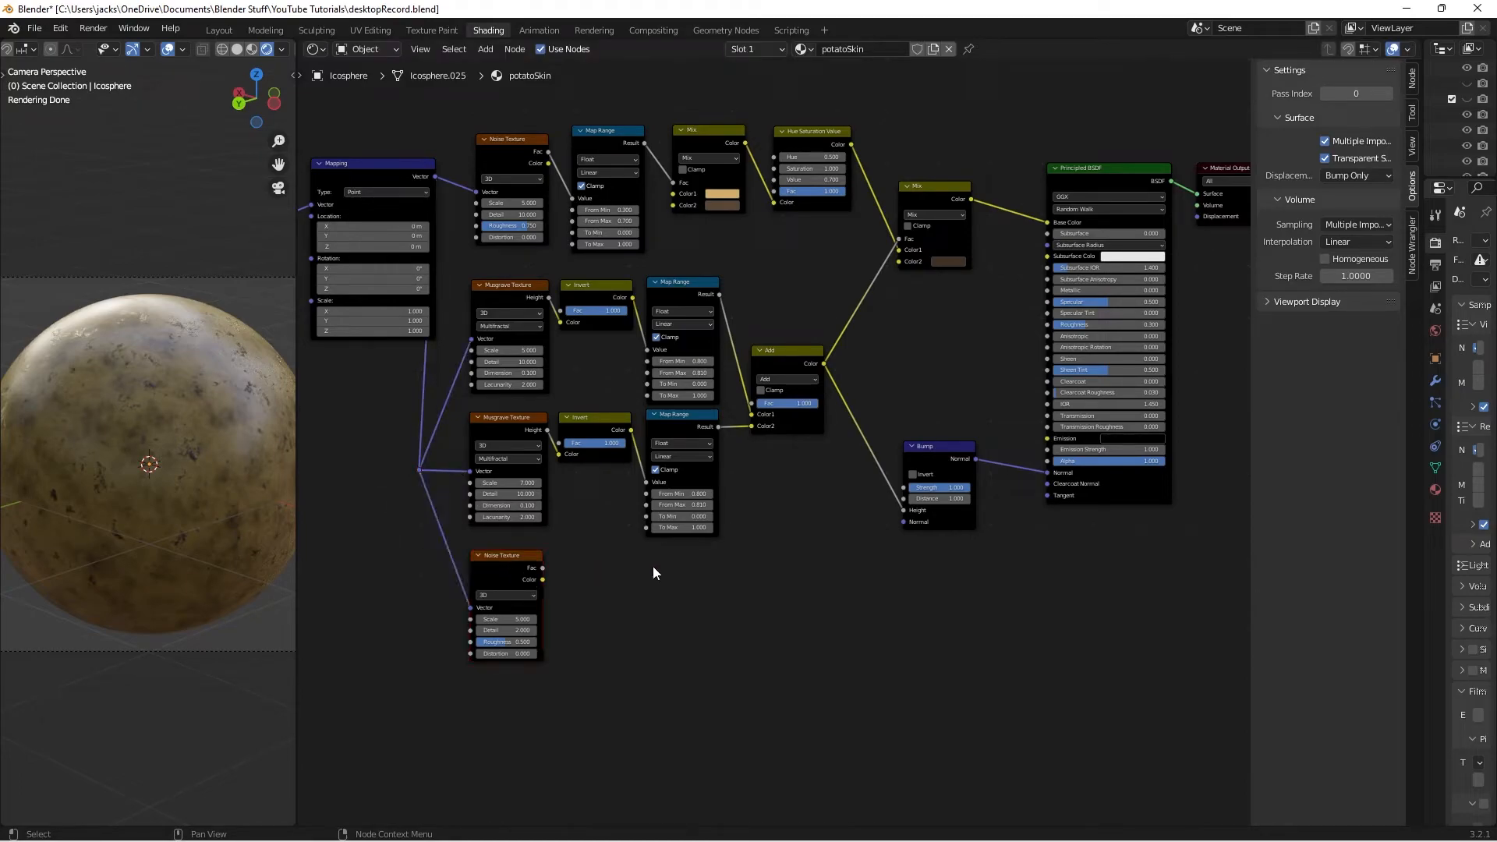
pyautogui.hotkey('ctrl', 's')
# - Preview the new Noise Texture and set its Detail to 5 and Roughness to 0
pyautogui.scroll(2, 631, 579)
pyautogui.scroll(1, 626, 583)
pyautogui.moveTo(627, 583); pyautogui.dragTo(725, 461, button='middle')
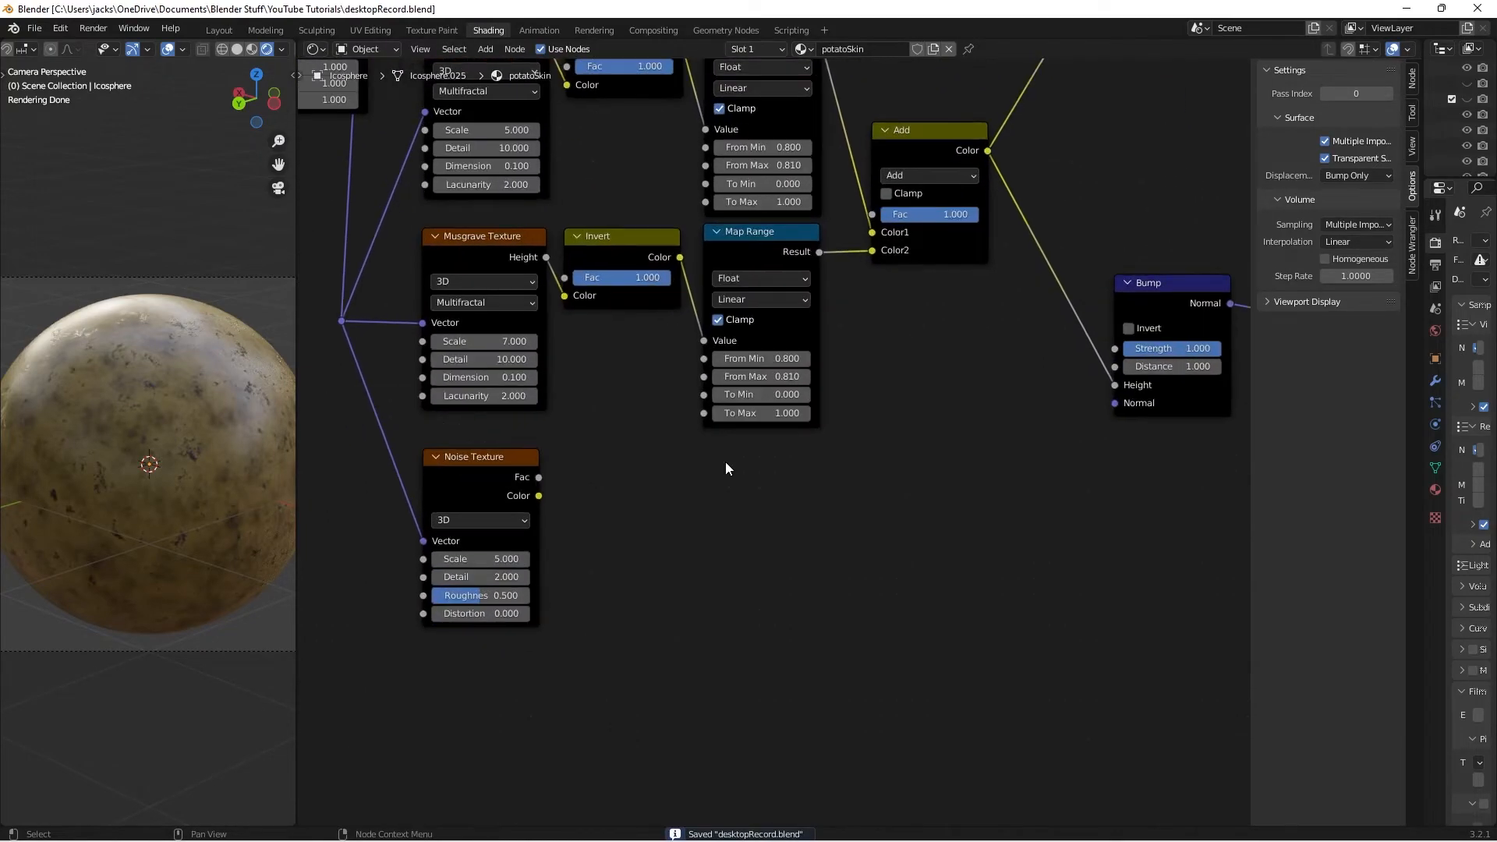
pyautogui.keyDown('ctrl'); pyautogui.keyDown('shift'); pyautogui.click(488, 489); pyautogui.keyUp('shift'); pyautogui.keyUp('ctrl')
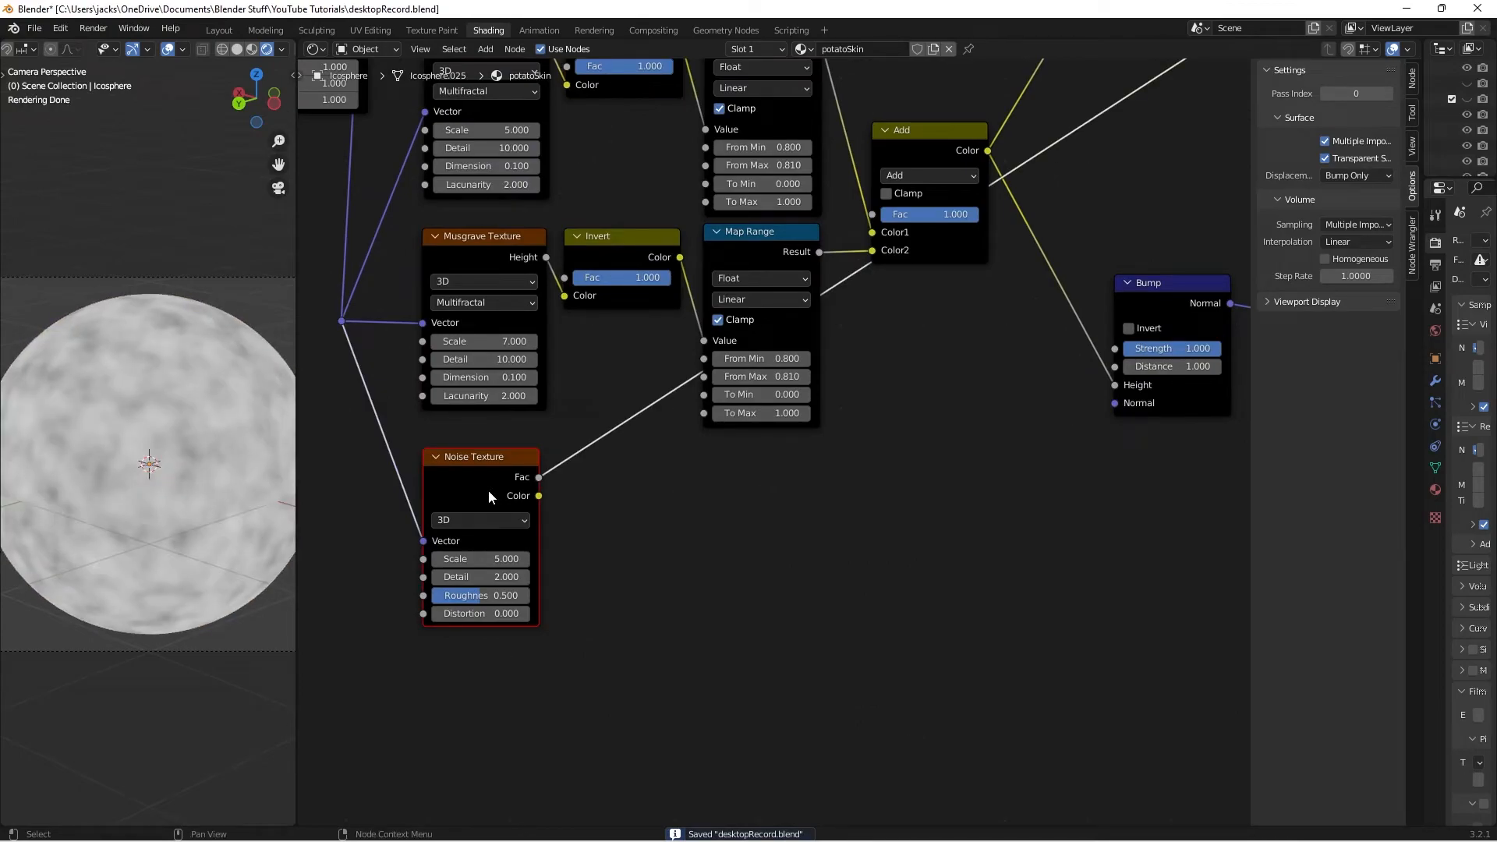
pyautogui.click(492, 576)
pyautogui.write('10')
pyautogui.press('Return')
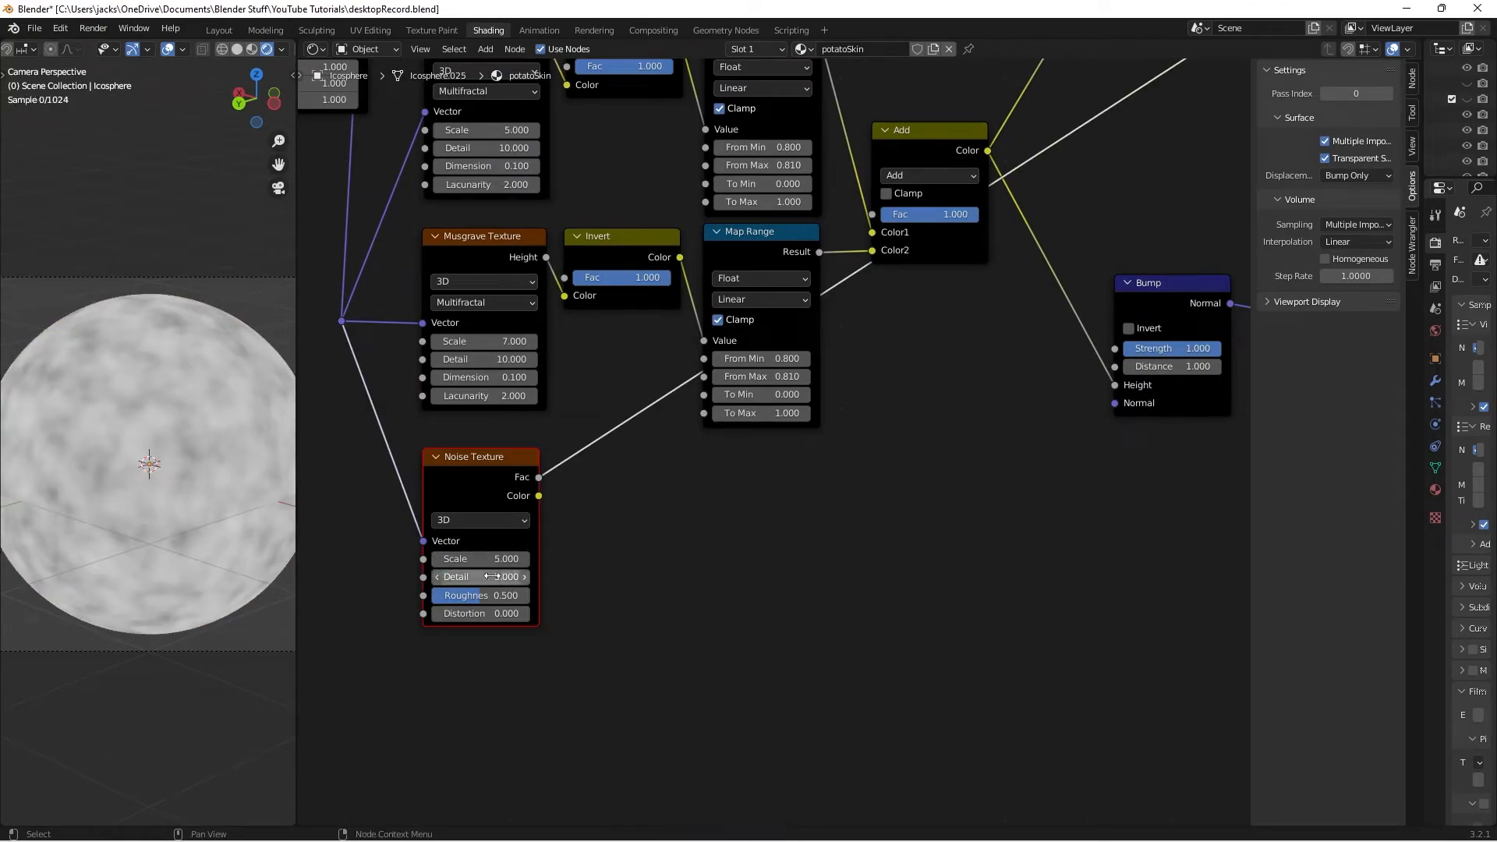
pyautogui.moveTo(498, 596); pyautogui.dragTo(311, 621)
# - Insert a Map Range node on the output link of the new Noise Texture
pyautogui.press('F3')
pyautogui.write('ma')
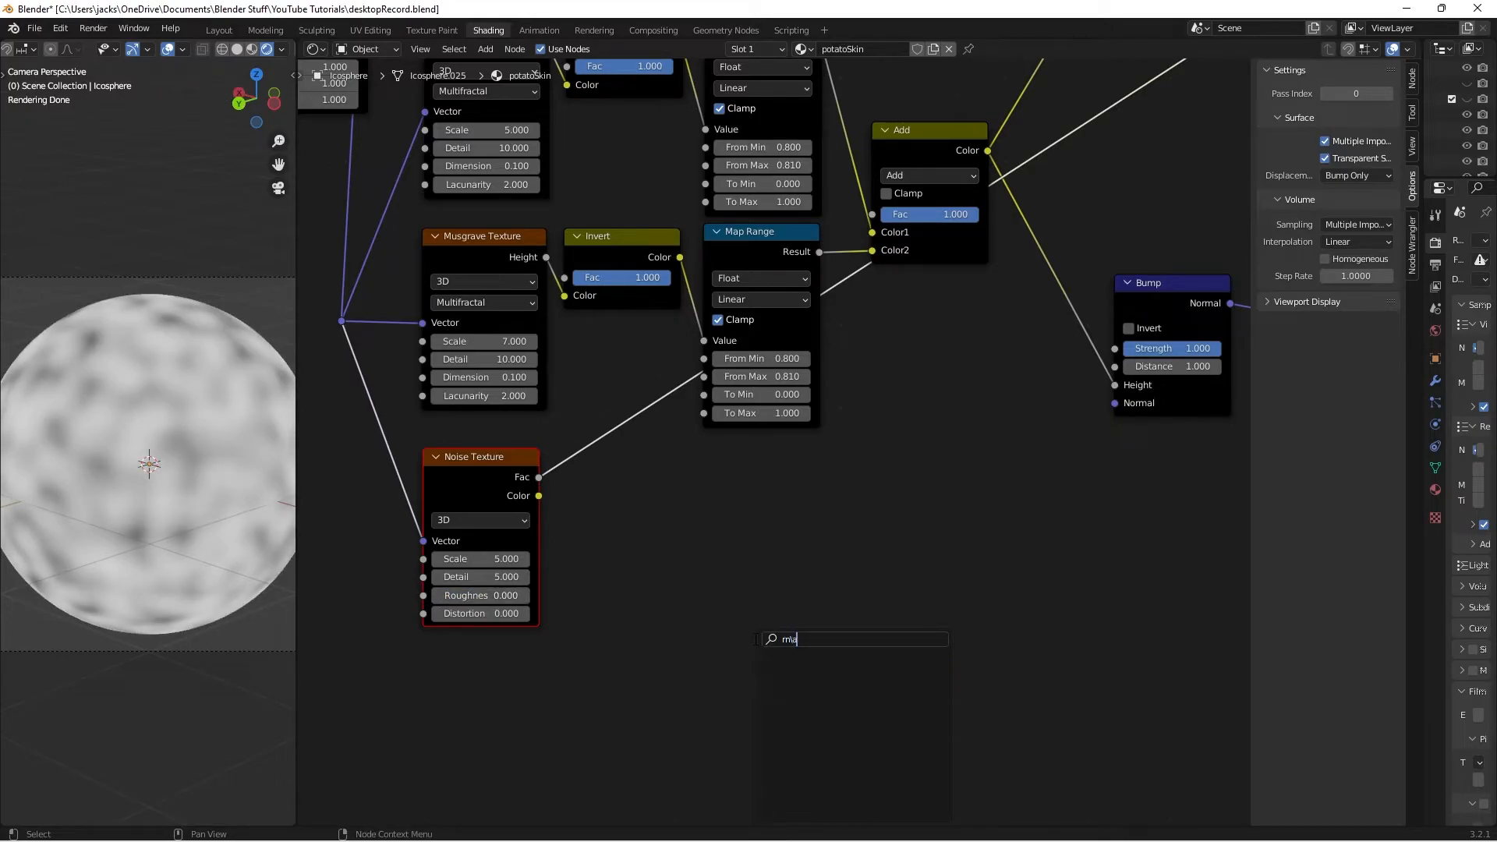
pyautogui.write('p')
pyautogui.press('Return')
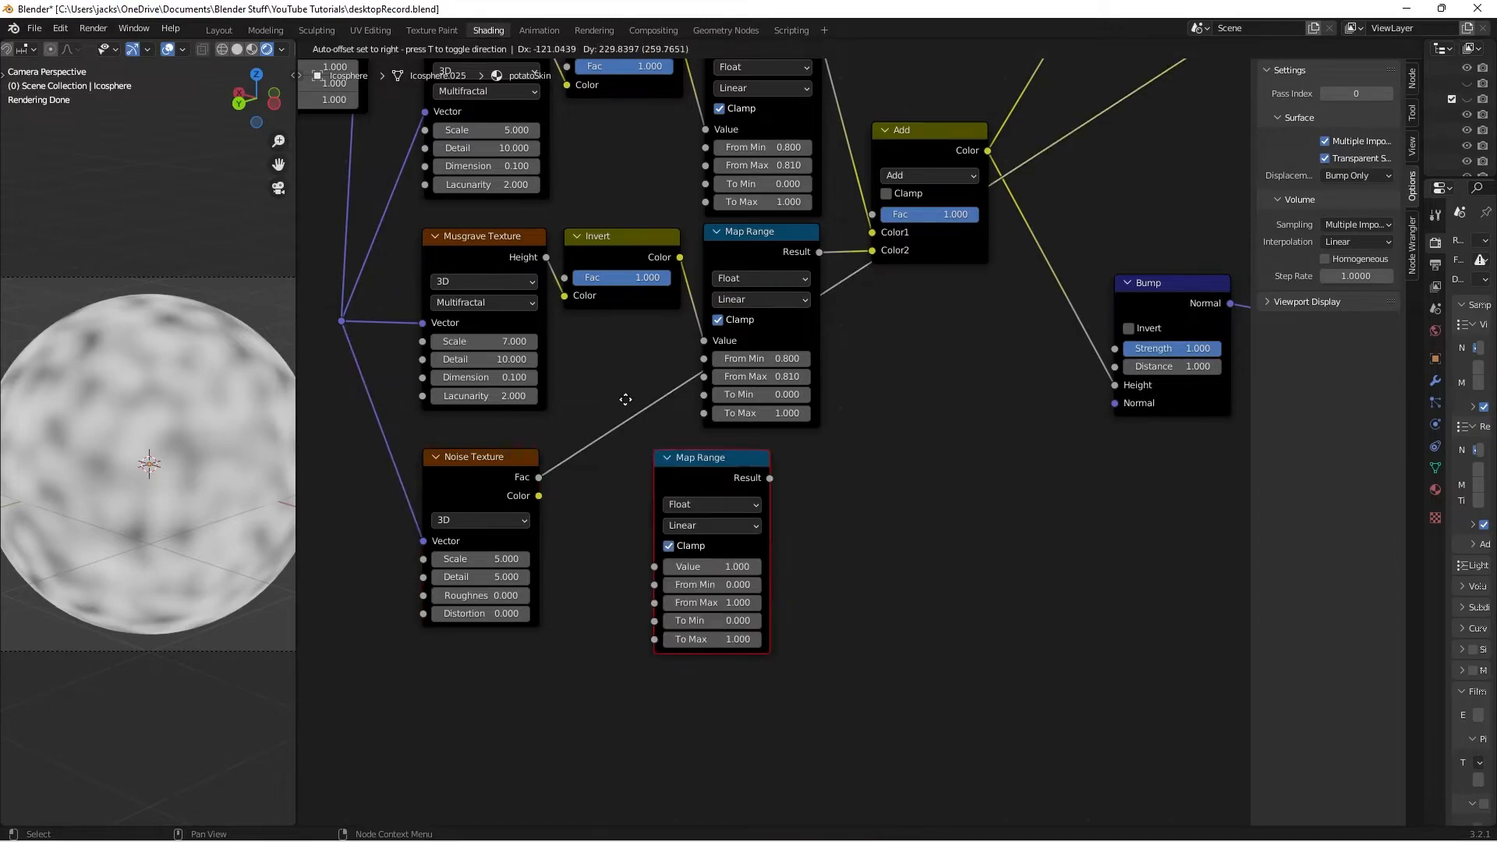
pyautogui.click(574, 416)
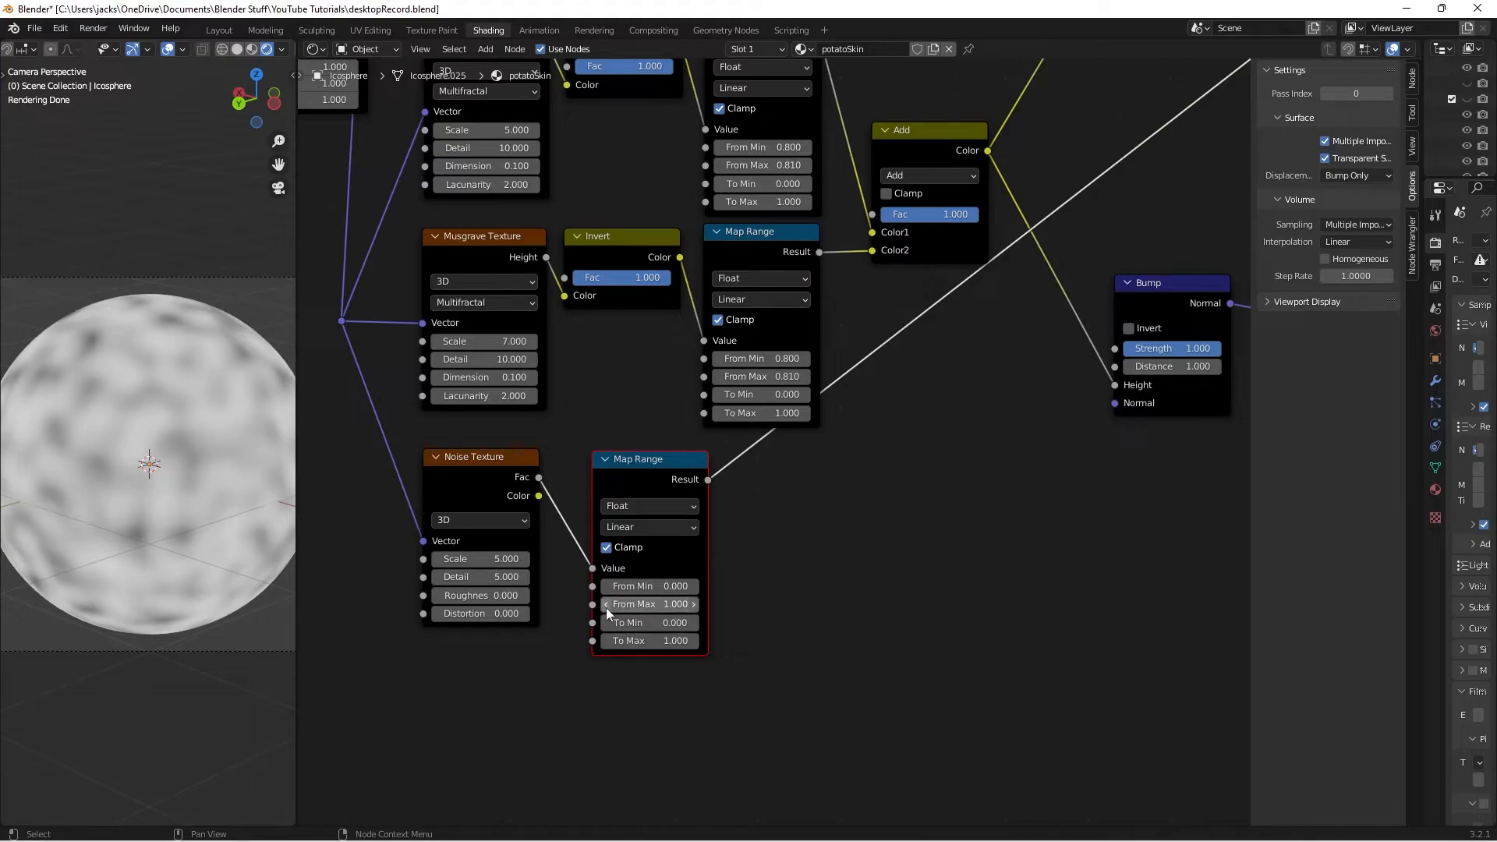
# - Set the new Map Range node's From Max to 0.2
pyautogui.click(620, 604)
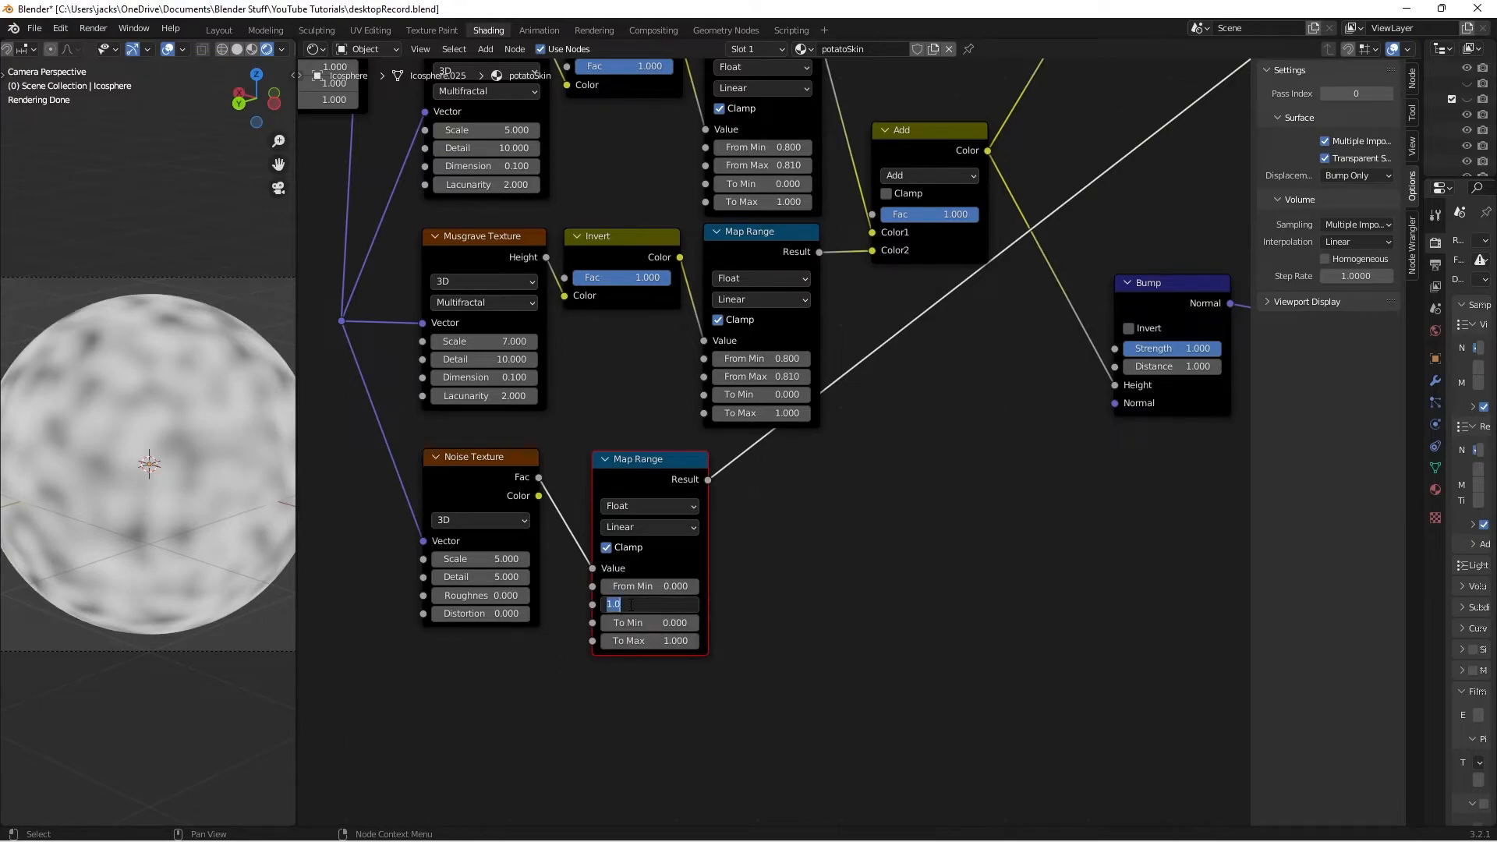
pyautogui.write('0.2')
pyautogui.press('Return')
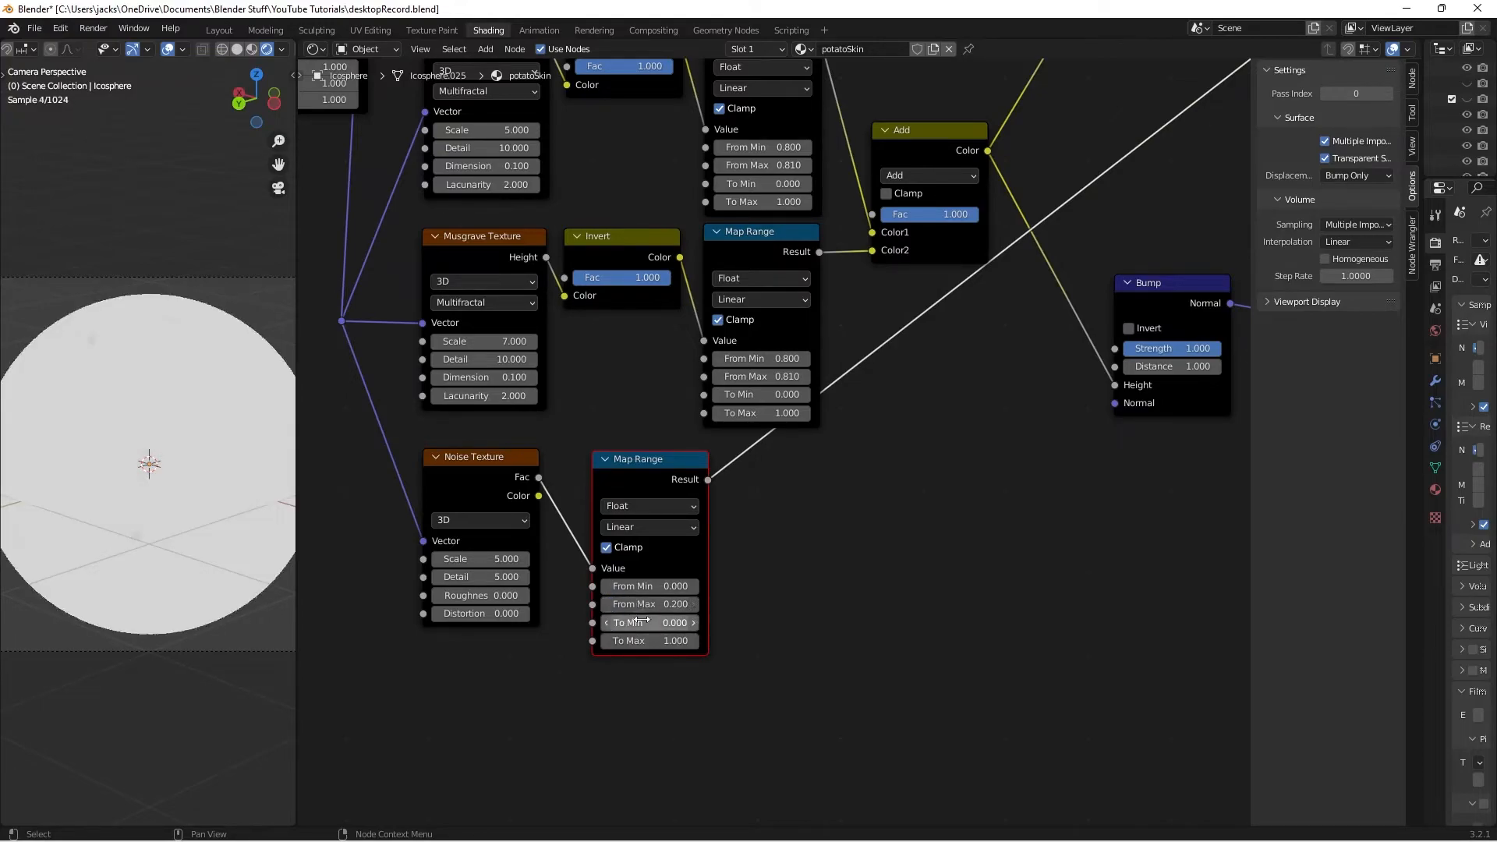
# - Set the new Map Range node's To Min to 0.95 and move the node slightly closer to its Noise Texture
pyautogui.click(655, 623)
pyautogui.write('0.95')
pyautogui.press('Return')
pyautogui.moveTo(47, 373); pyautogui.dragTo(155, 385, button='middle')
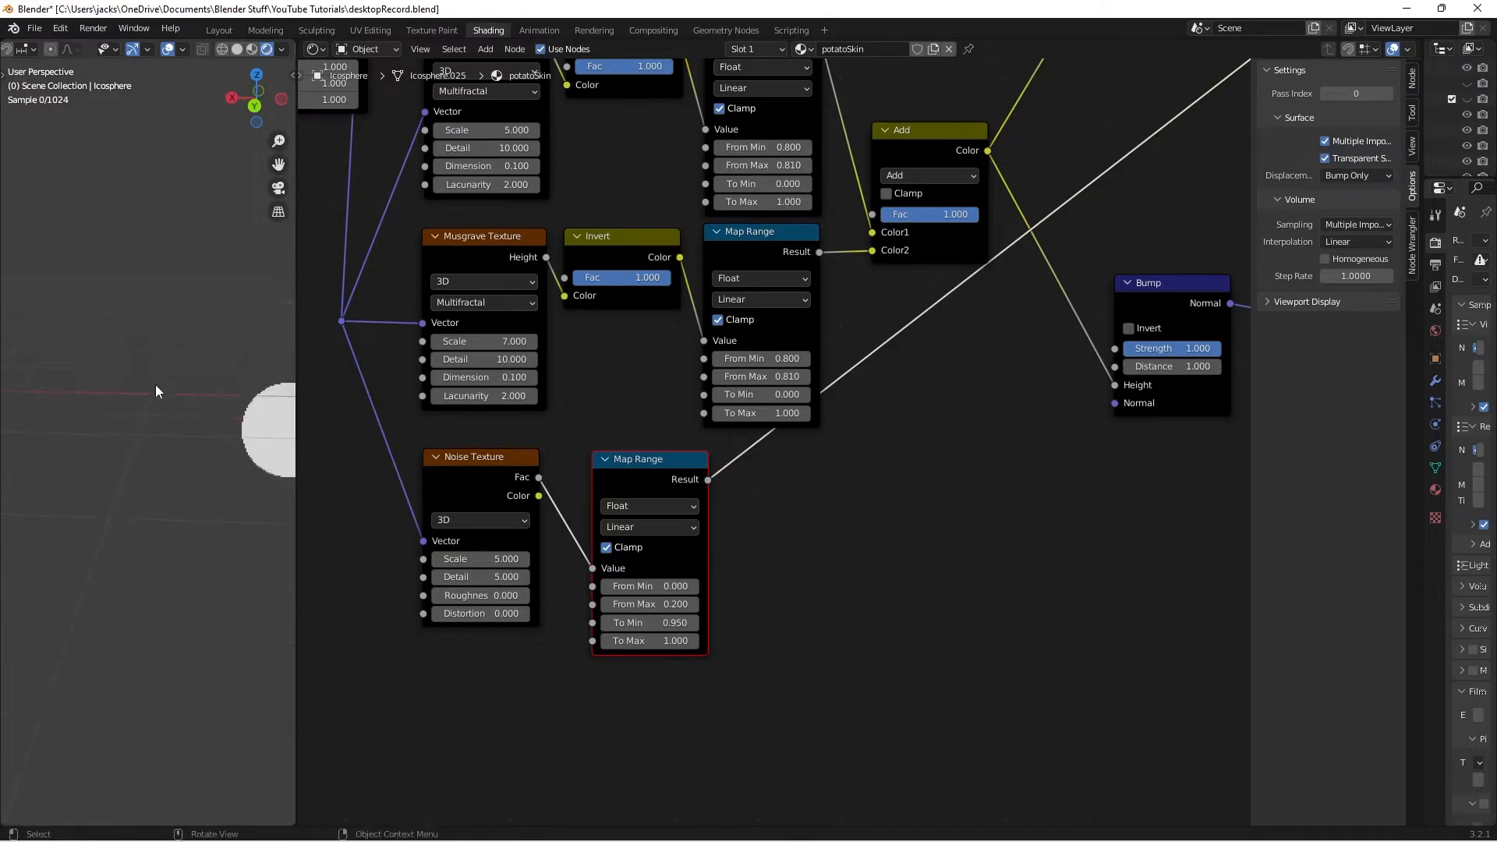
pyautogui.click(265, 405)
pyautogui.press('KP_Decimal')
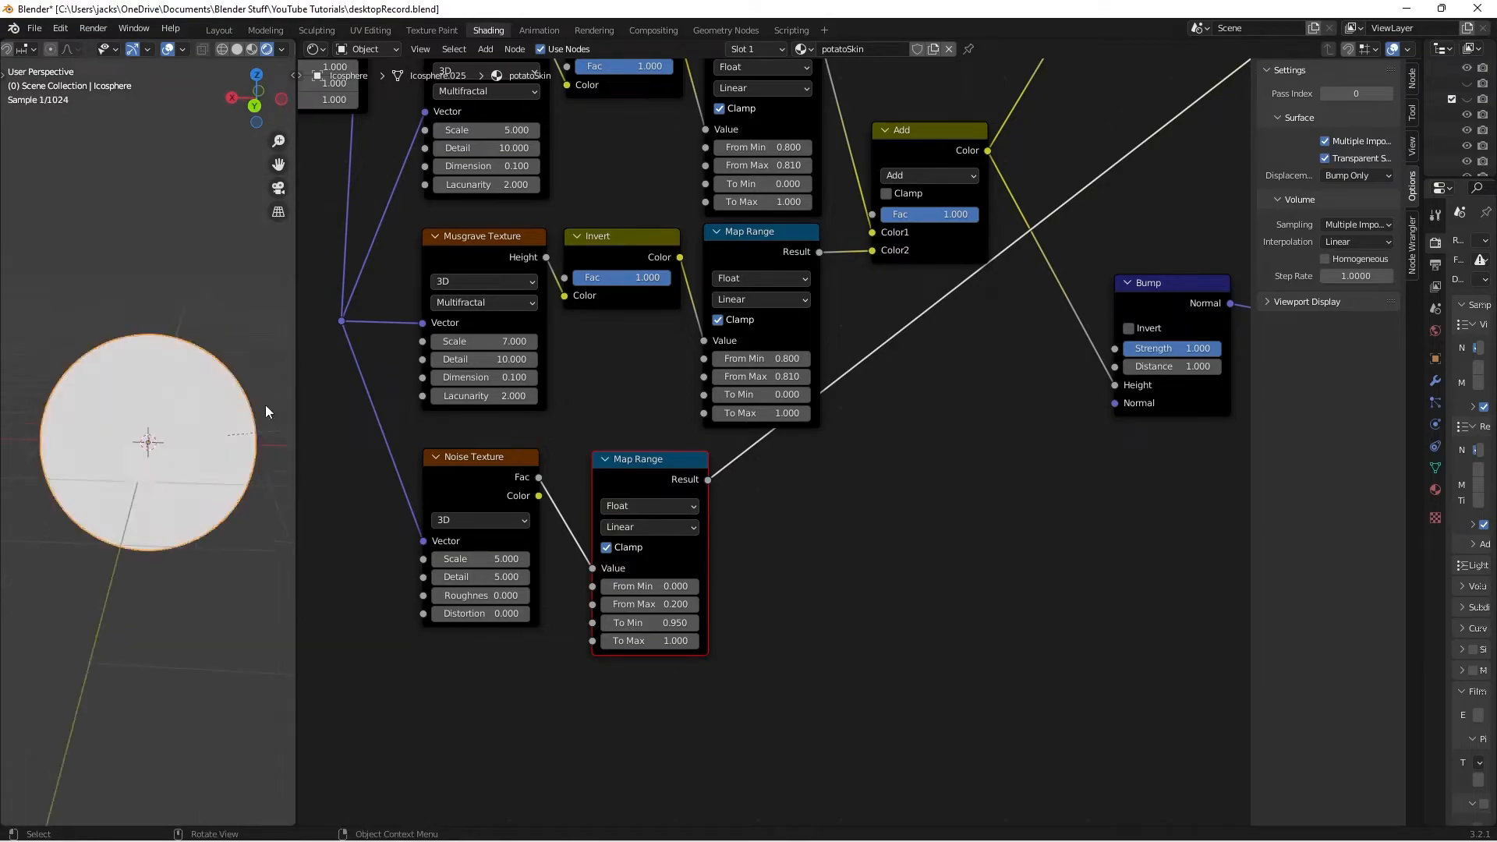
pyautogui.scroll(4, 209, 365)
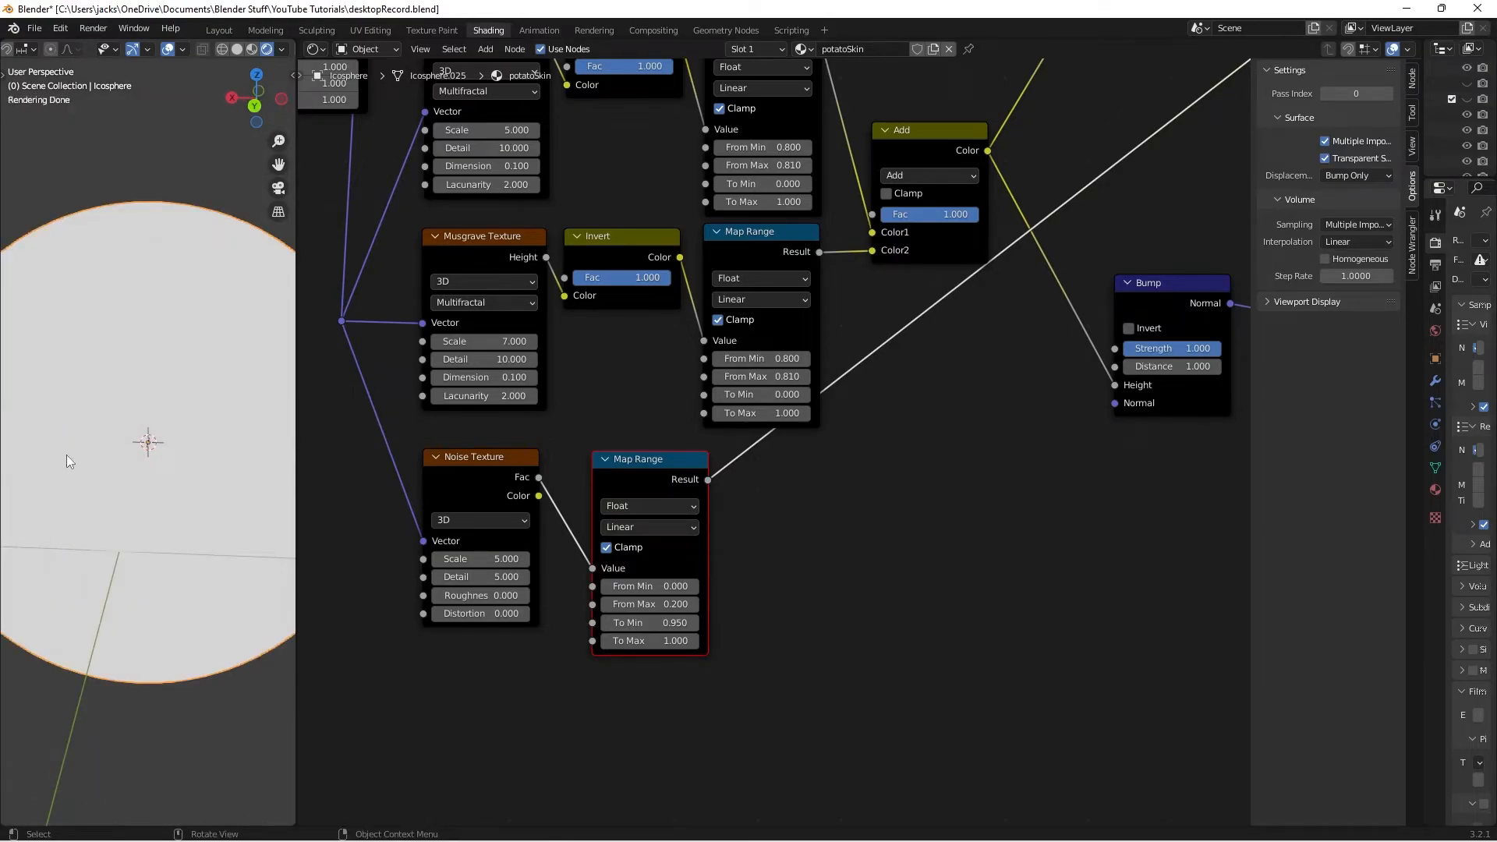
pyautogui.moveTo(898, 561); pyautogui.dragTo(856, 562, button='middle')
pyautogui.moveTo(568, 458); pyautogui.dragTo(563, 459)
pyautogui.click(961, 564)
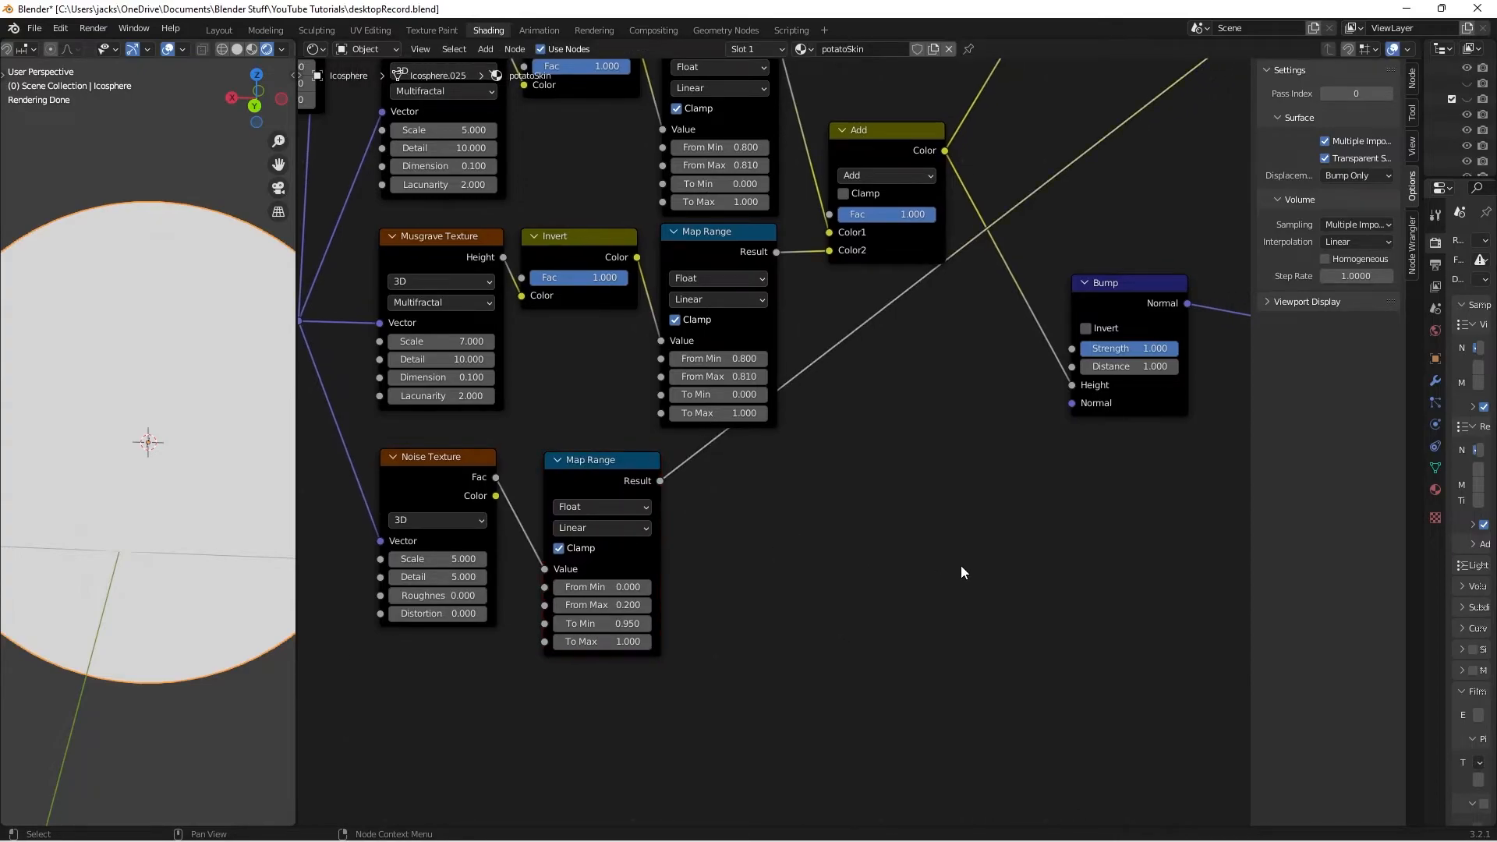
# - Insert a Bump node on the preview link after the new Map Range, feed the Map Range Result into its Height, and inspect the icosphere
pyautogui.moveTo(960, 564); pyautogui.dragTo(895, 572, button='middle')
pyautogui.hotkey('shift', 'a')
pyautogui.write('bbum')
pyautogui.press('BackSpace')
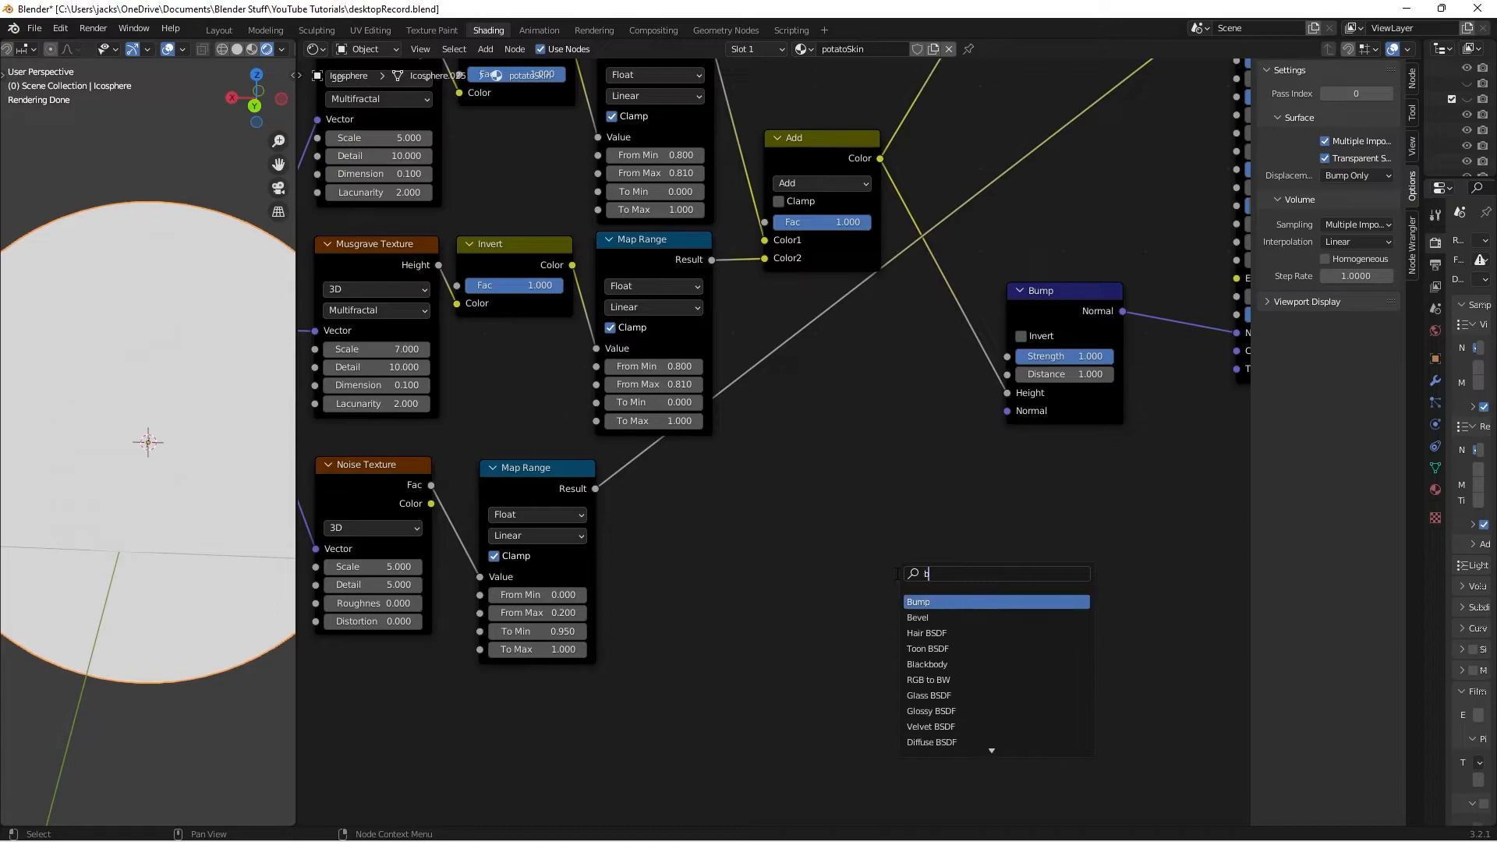
pyautogui.press('BackSpace')
pyautogui.press('BackSpace')
pyautogui.write('um')
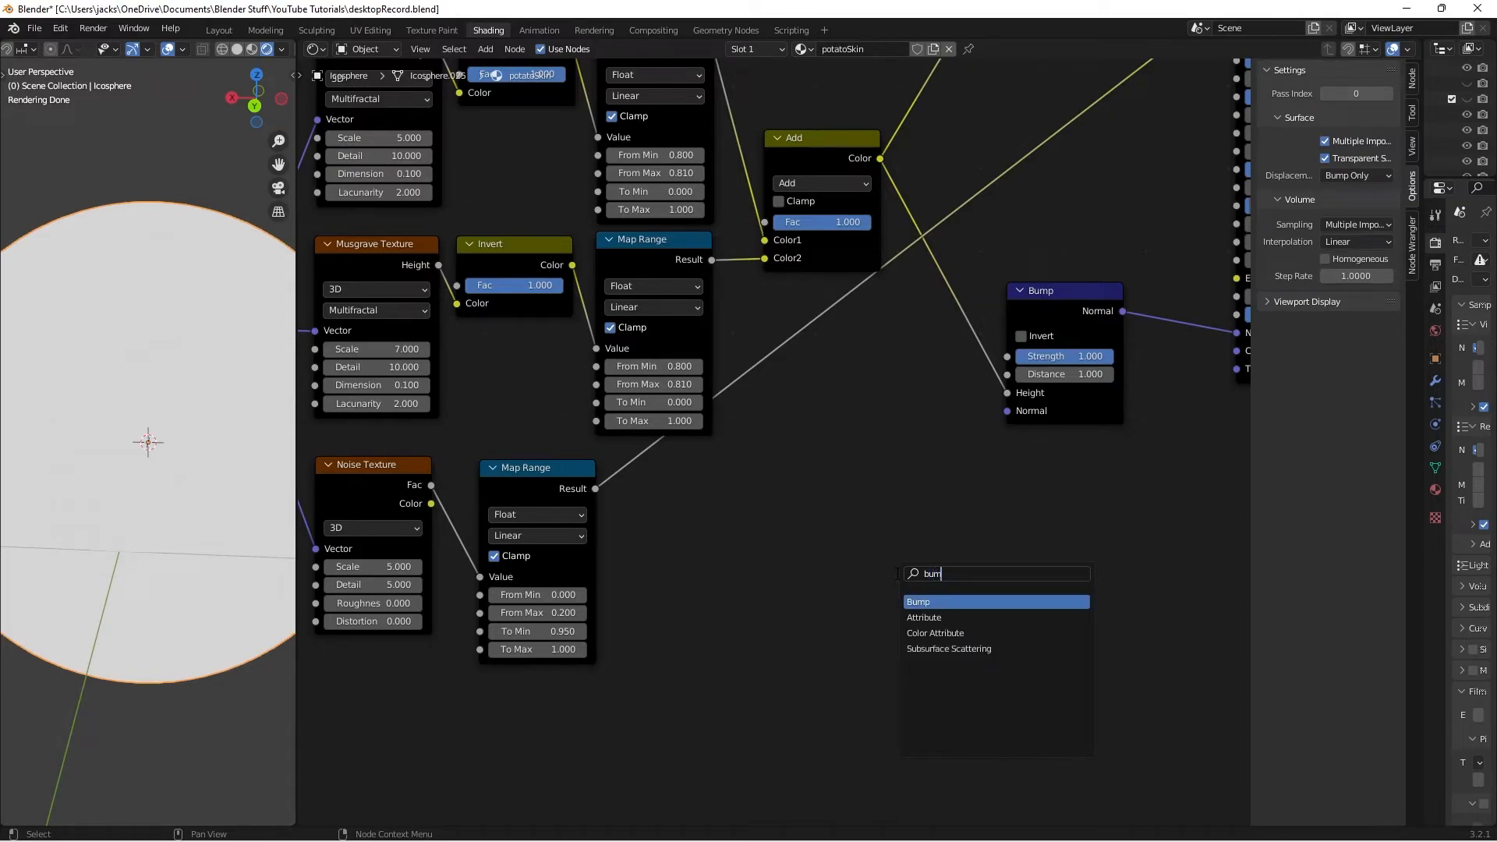
pyautogui.press('Return')
pyautogui.click(766, 465)
pyautogui.moveTo(595, 488); pyautogui.dragTo(765, 575)
pyautogui.moveTo(807, 508); pyautogui.dragTo(778, 482)
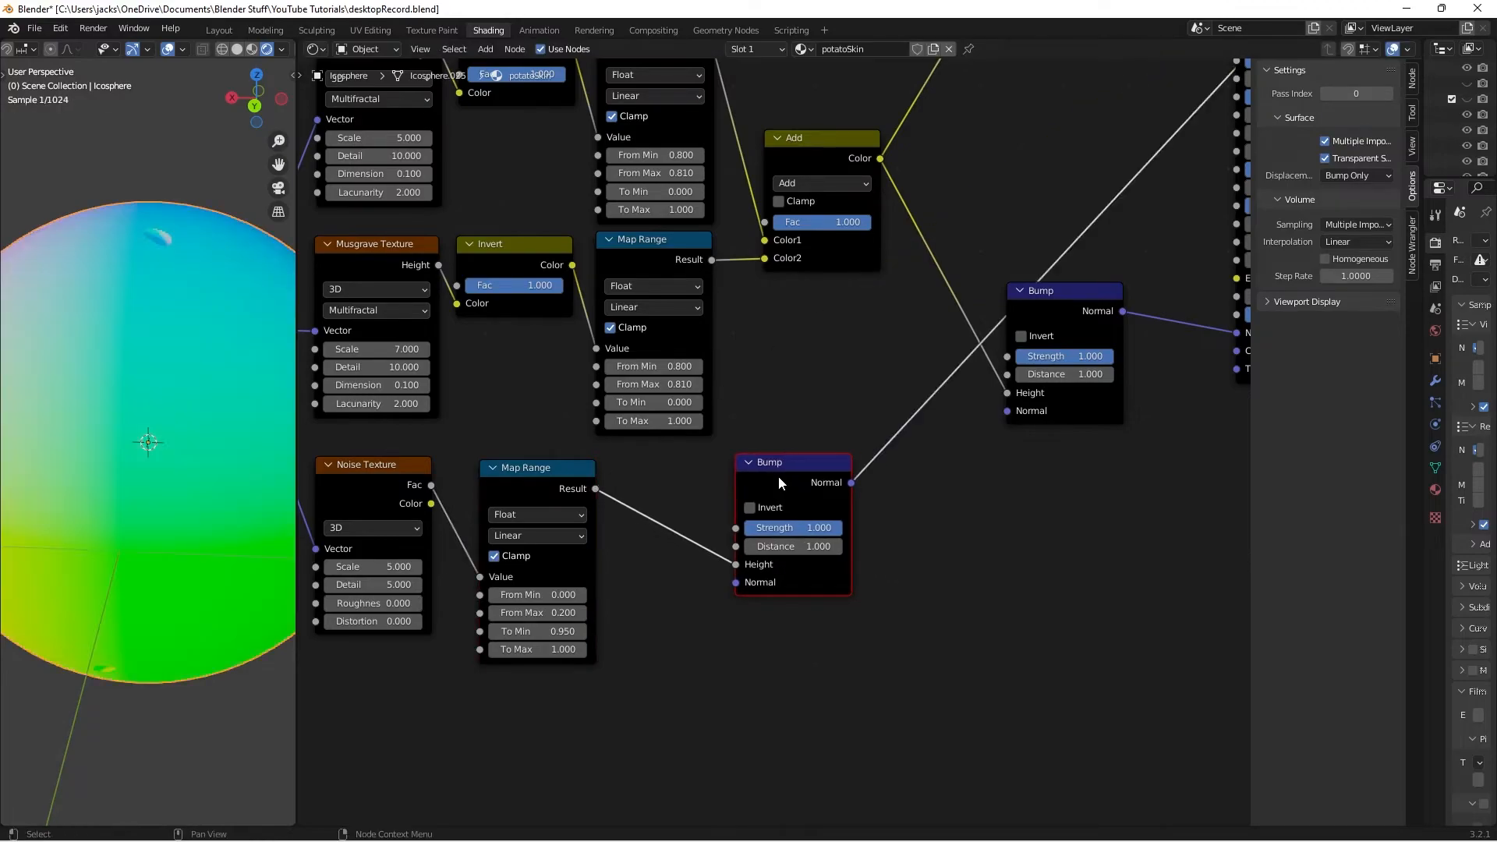
pyautogui.moveTo(196, 311); pyautogui.dragTo(167, 333, button='middle')
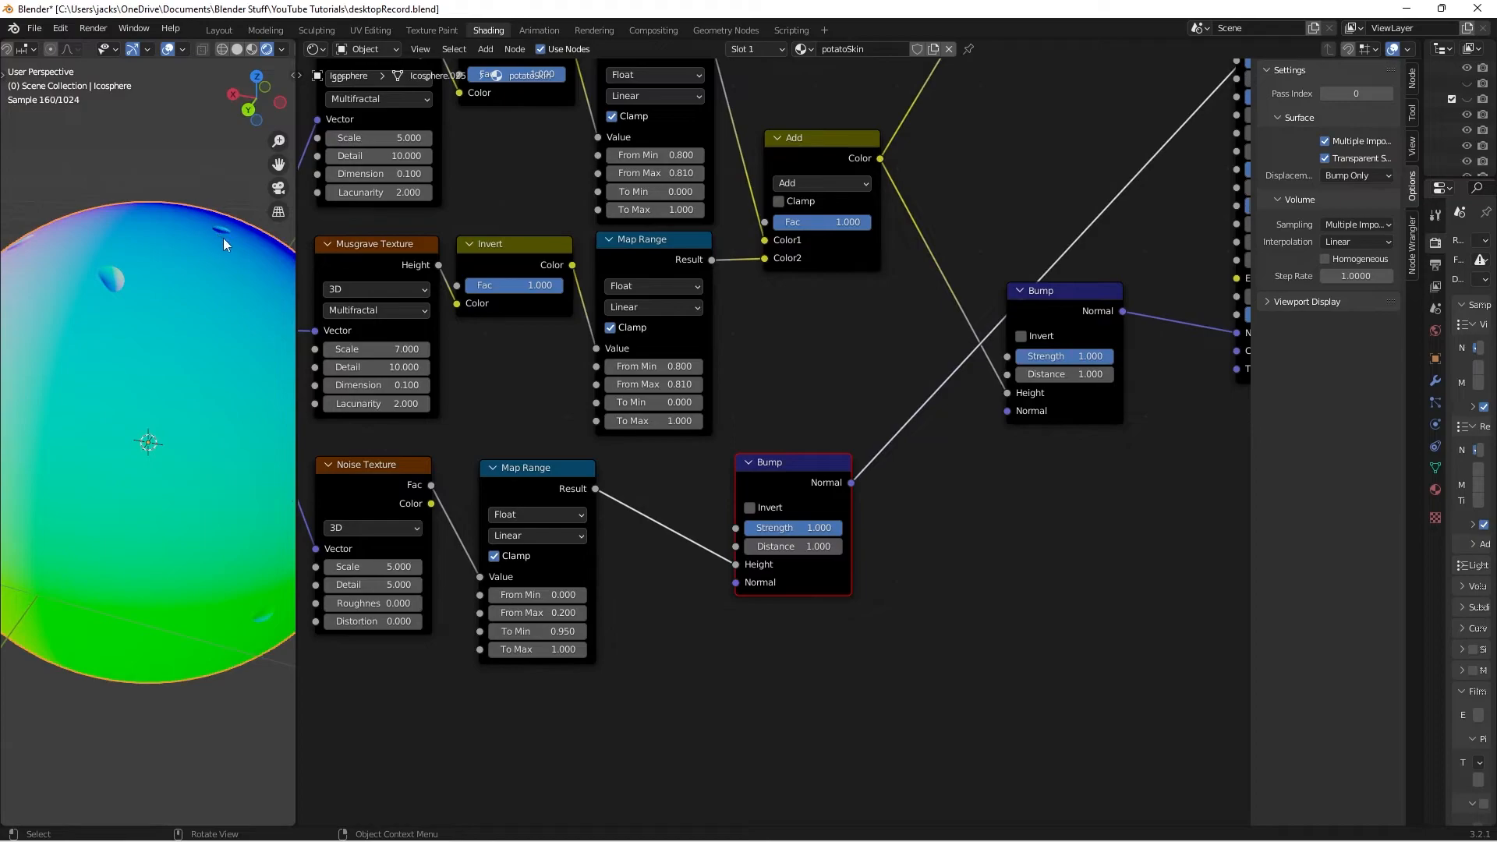
pyautogui.press('KP_0')
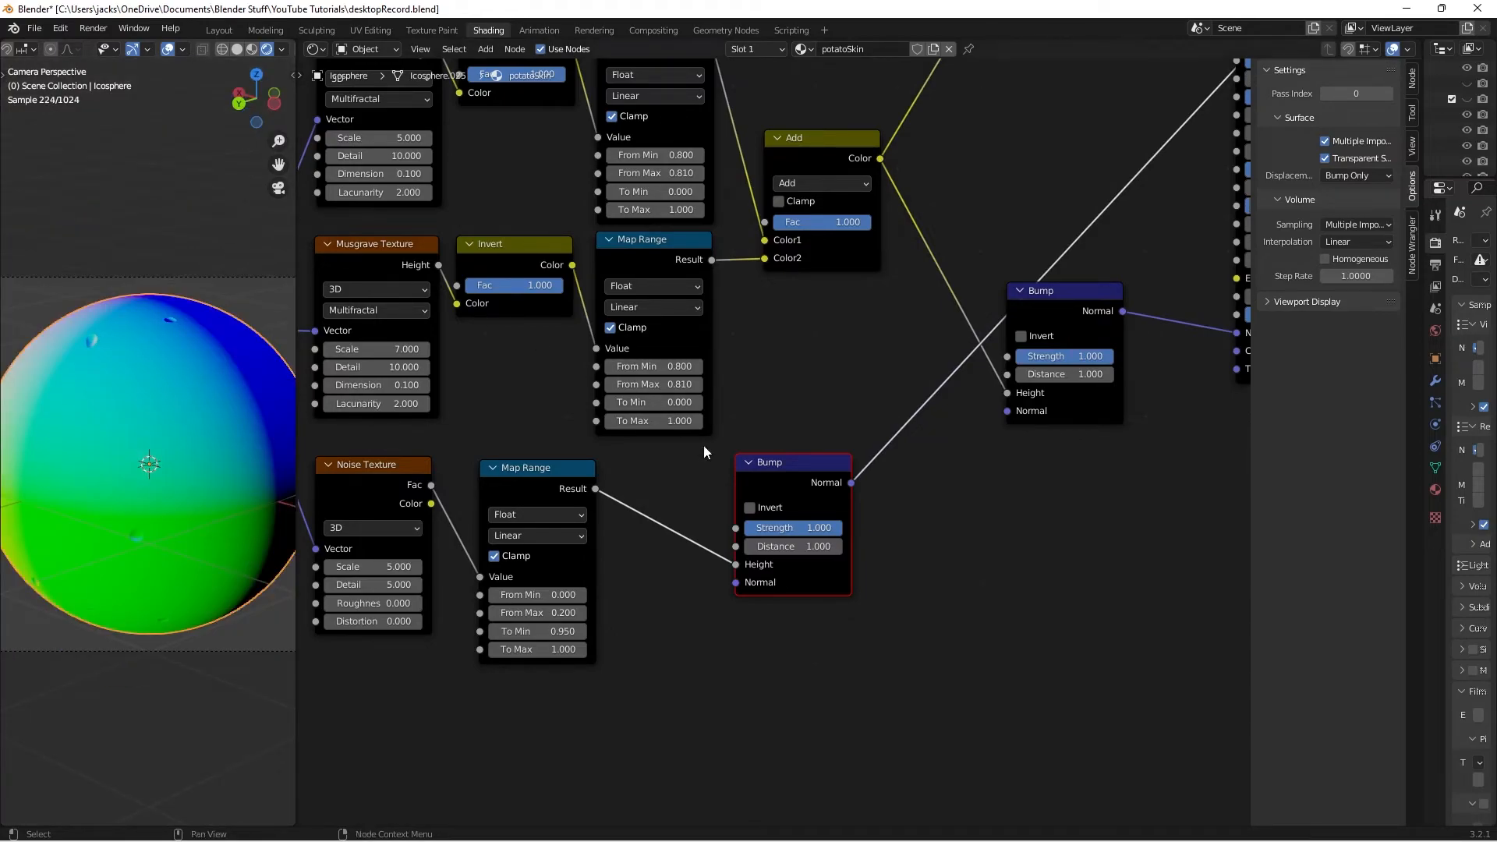
# - Connect the new Bump node's Normal output to the Normal input of the existing Bump node and tidy both nodes' positions
pyautogui.moveTo(844, 466); pyautogui.dragTo(834, 459)
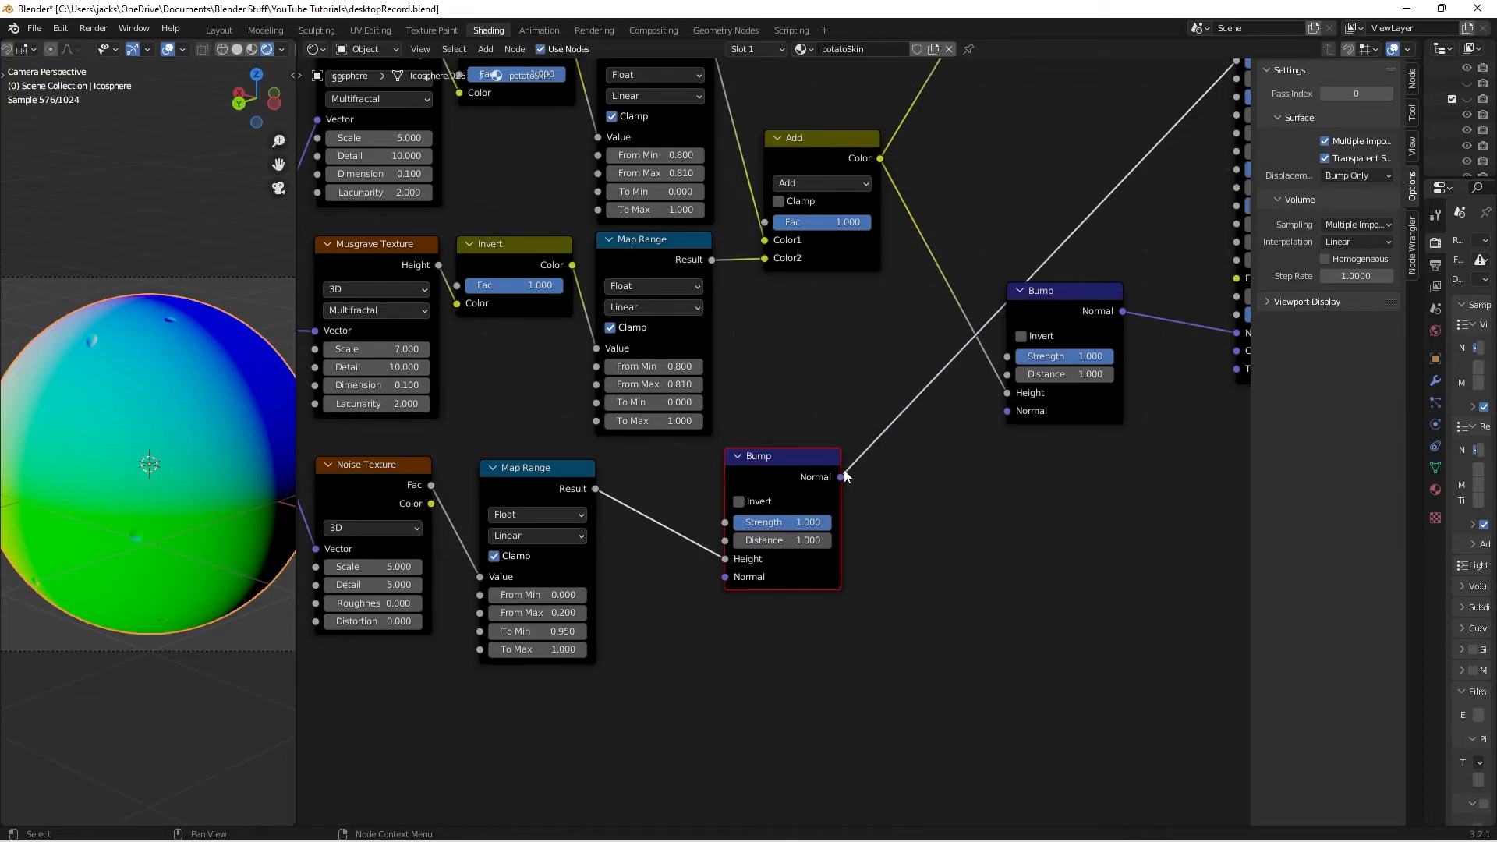
pyautogui.moveTo(841, 478); pyautogui.dragTo(1008, 410)
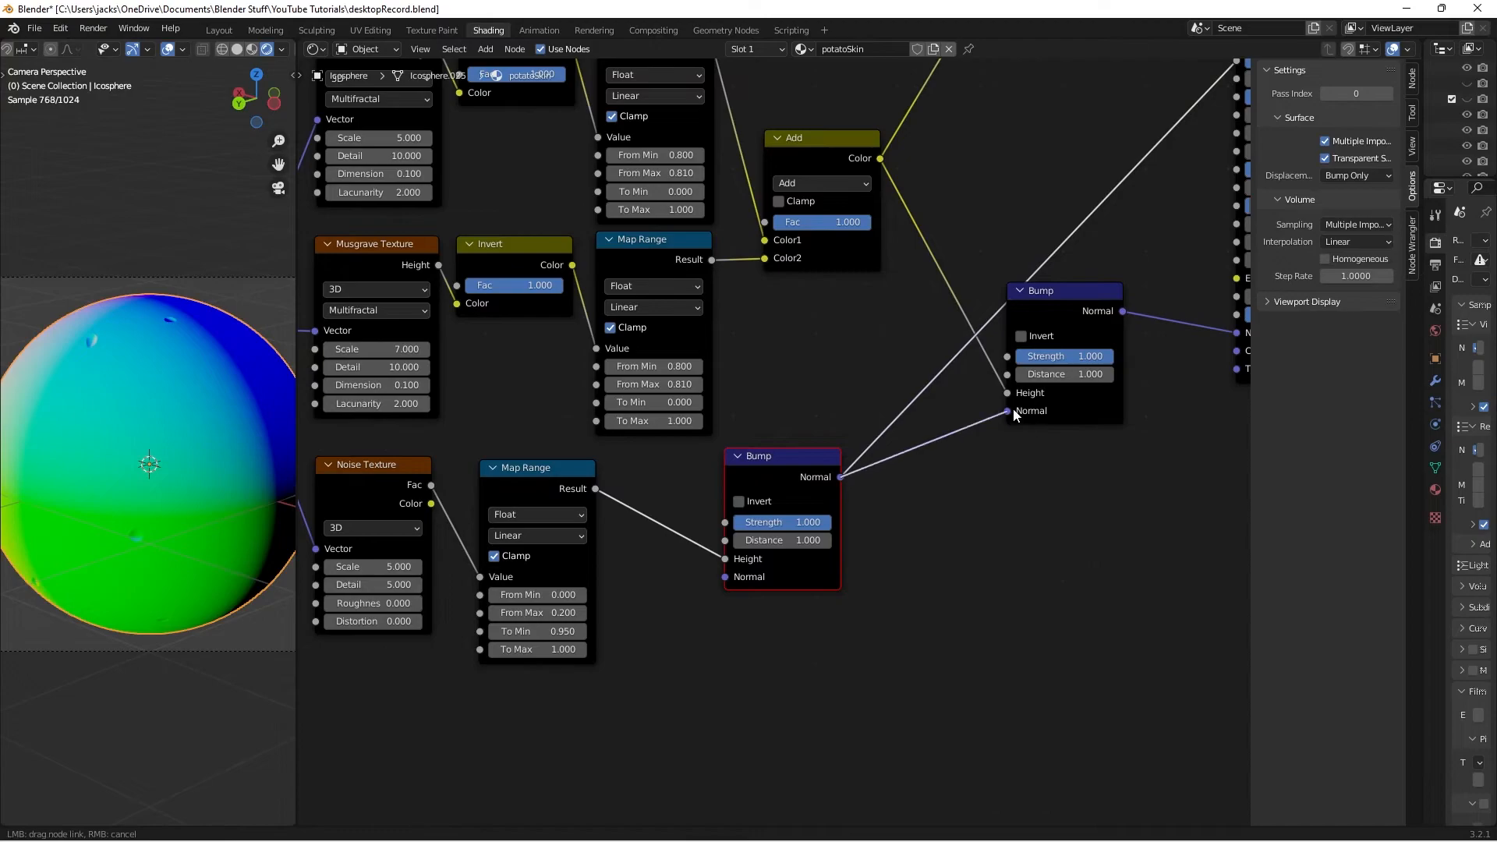
pyautogui.moveTo(797, 463); pyautogui.dragTo(776, 463)
pyautogui.click(934, 310)
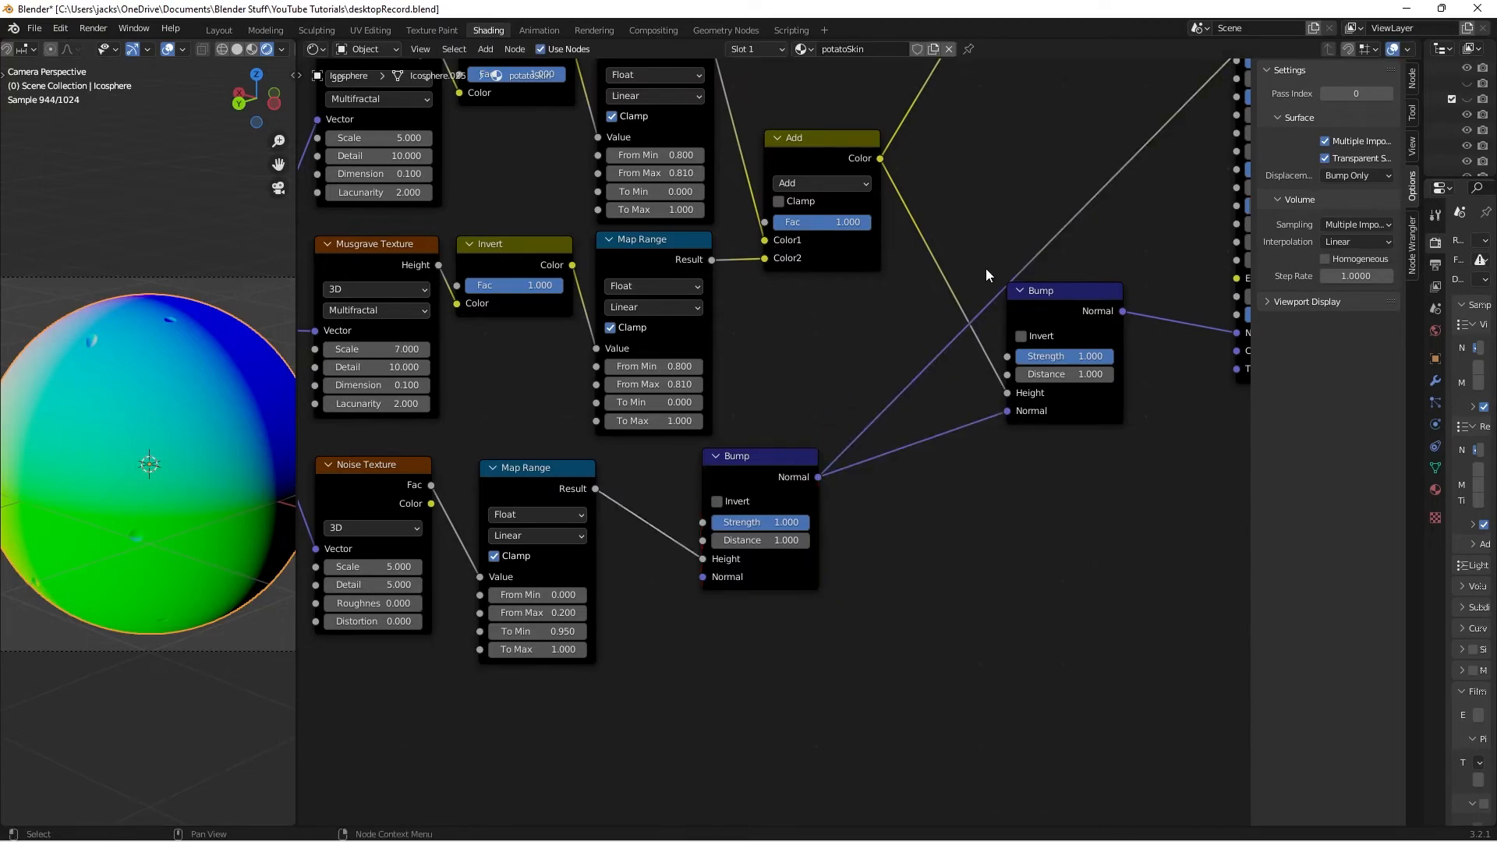
pyautogui.moveTo(1034, 250); pyautogui.dragTo(817, 404, button='middle')
pyautogui.moveTo(845, 455); pyautogui.dragTo(845, 465)
pyautogui.click(888, 407)
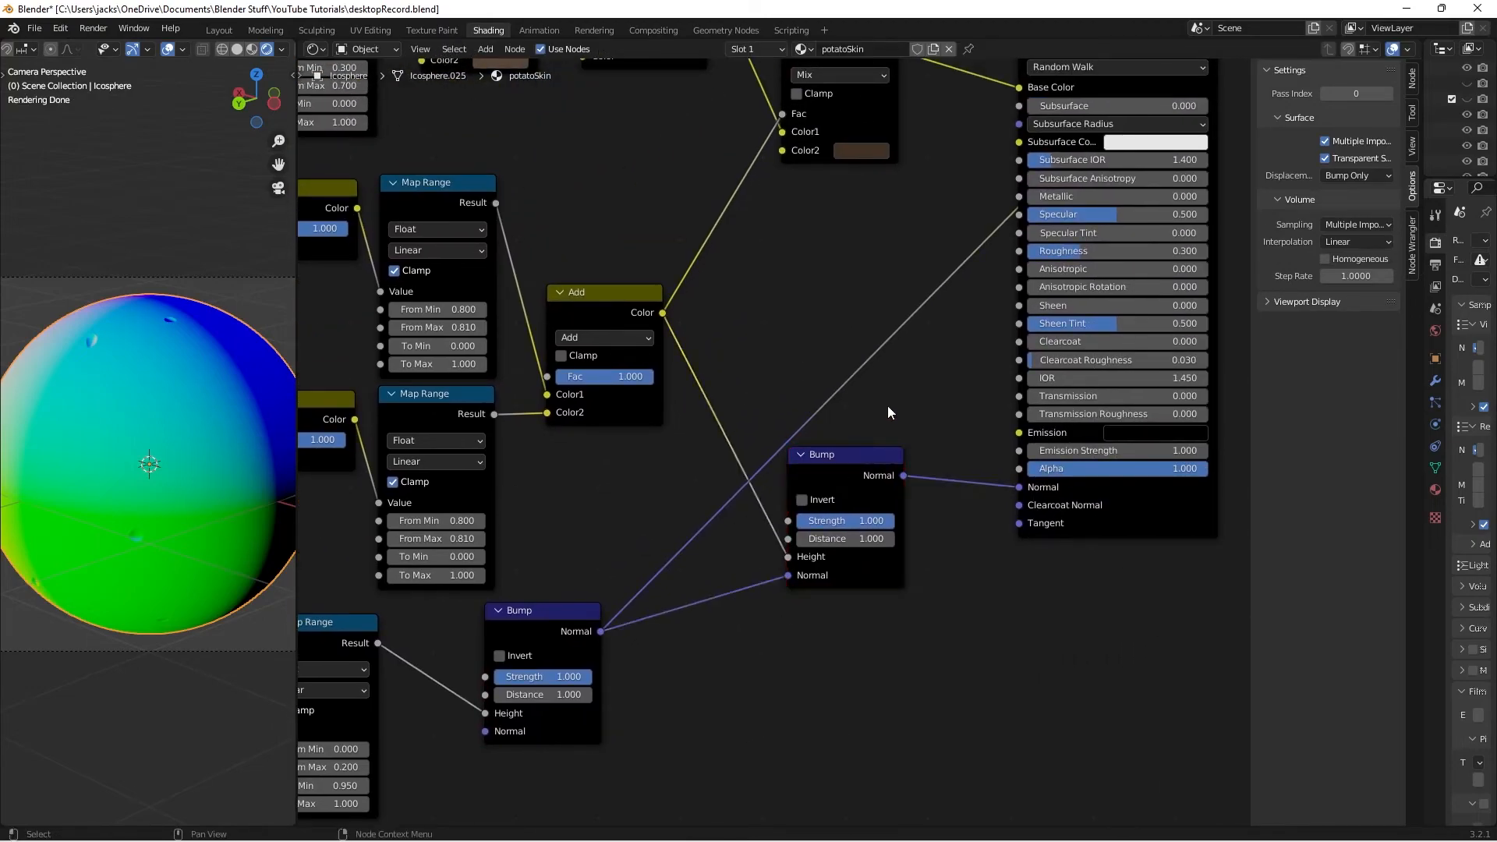
# - Switch the material preview back to the full Principled BSDF shader
pyautogui.moveTo(925, 396); pyautogui.dragTo(956, 644, button='middle')
pyautogui.keyDown('ctrl'); pyautogui.keyDown('shift'); pyautogui.click(994, 672); pyautogui.keyUp('shift'); pyautogui.keyUp('ctrl')
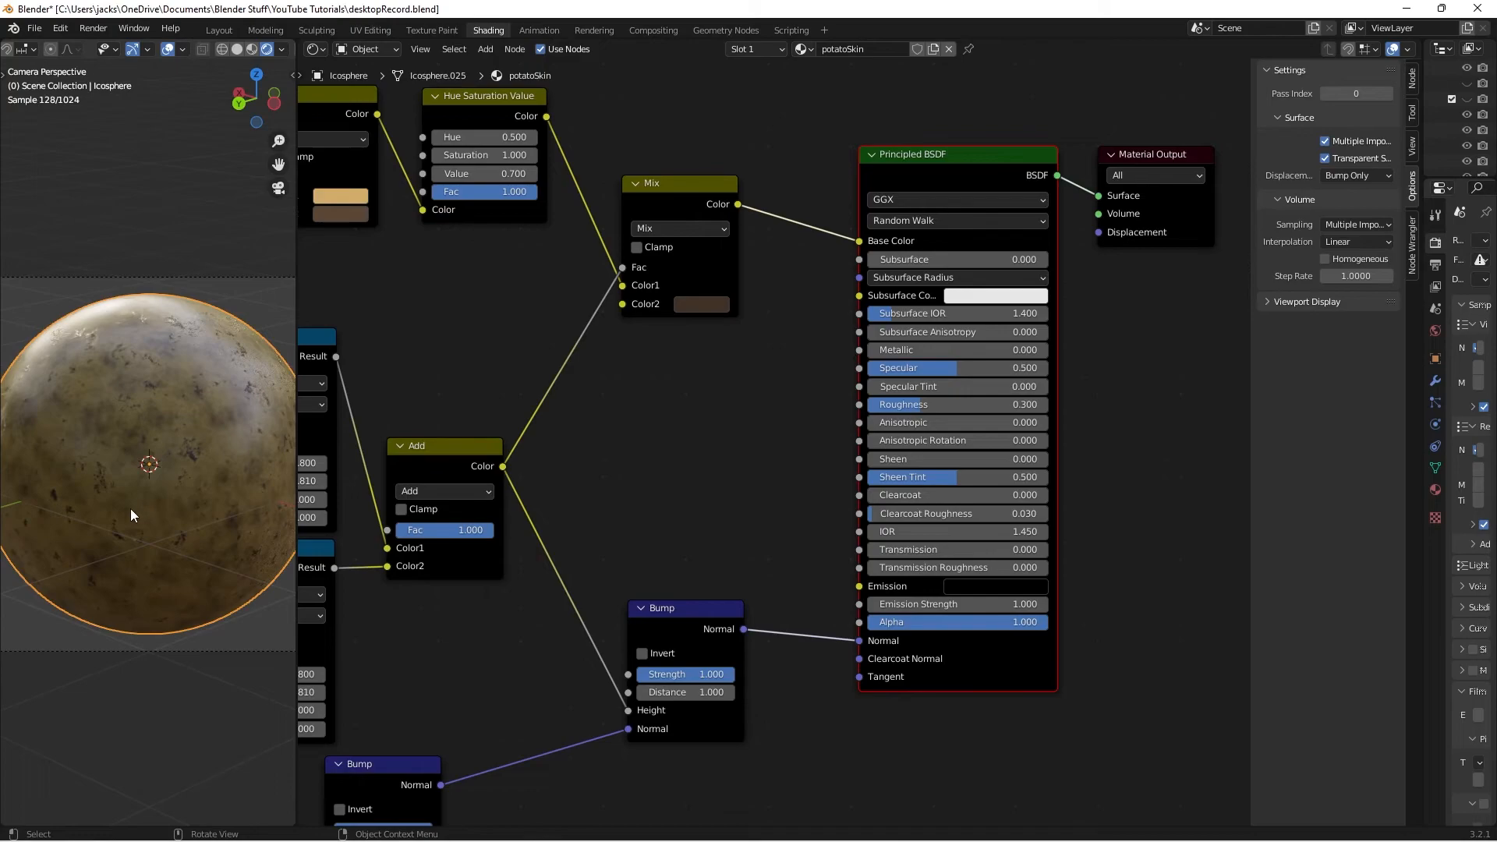
pyautogui.click(760, 540)
# - Try a Saturation of 1.2 in the Hue Saturation Value node, and return it to 1
pyautogui.moveTo(520, 283); pyautogui.dragTo(656, 453, button='middle')
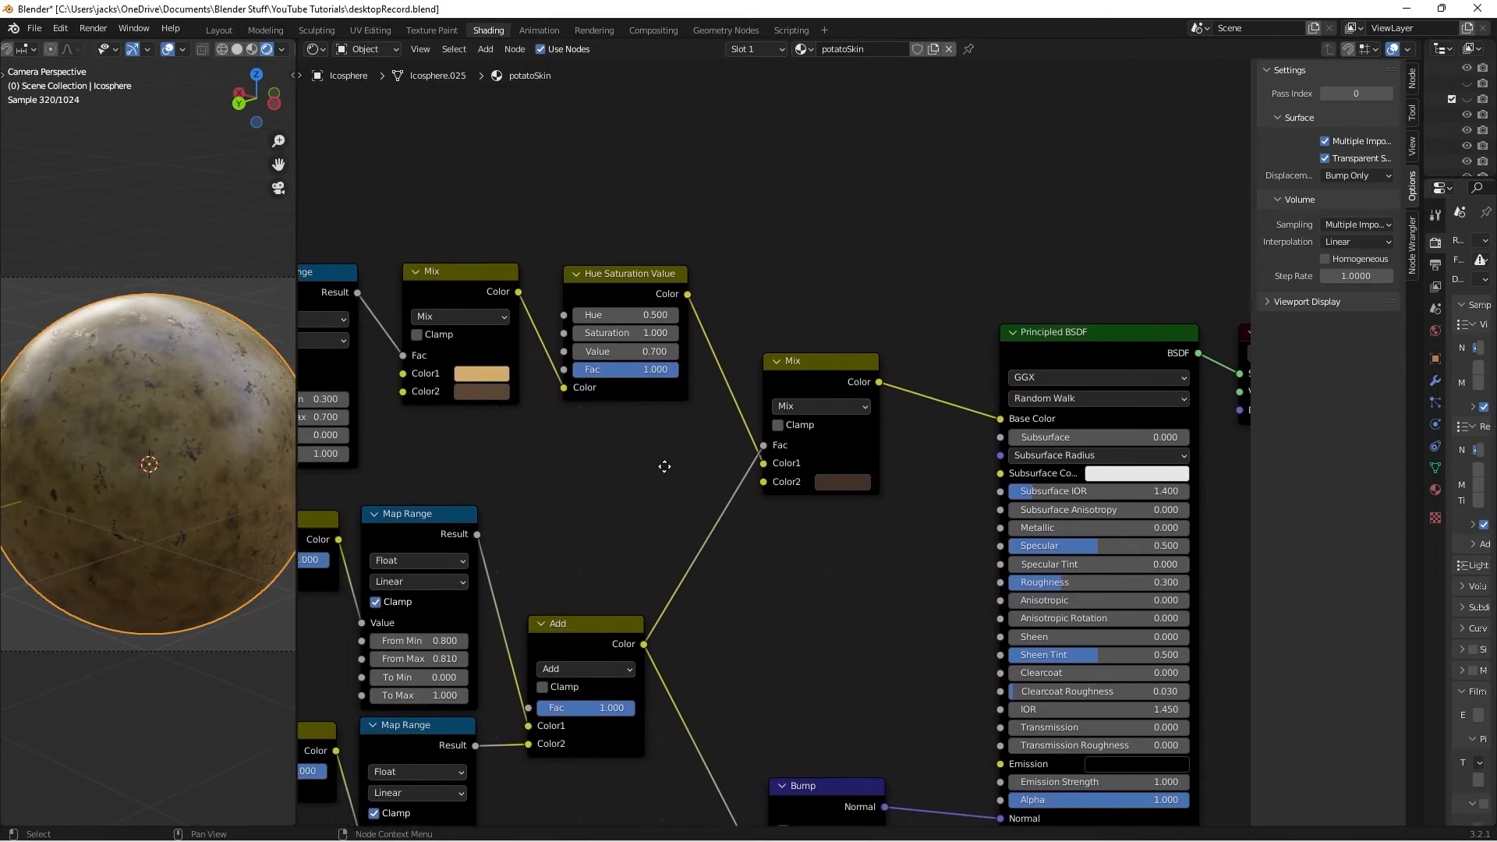
pyautogui.scroll(1, 656, 453)
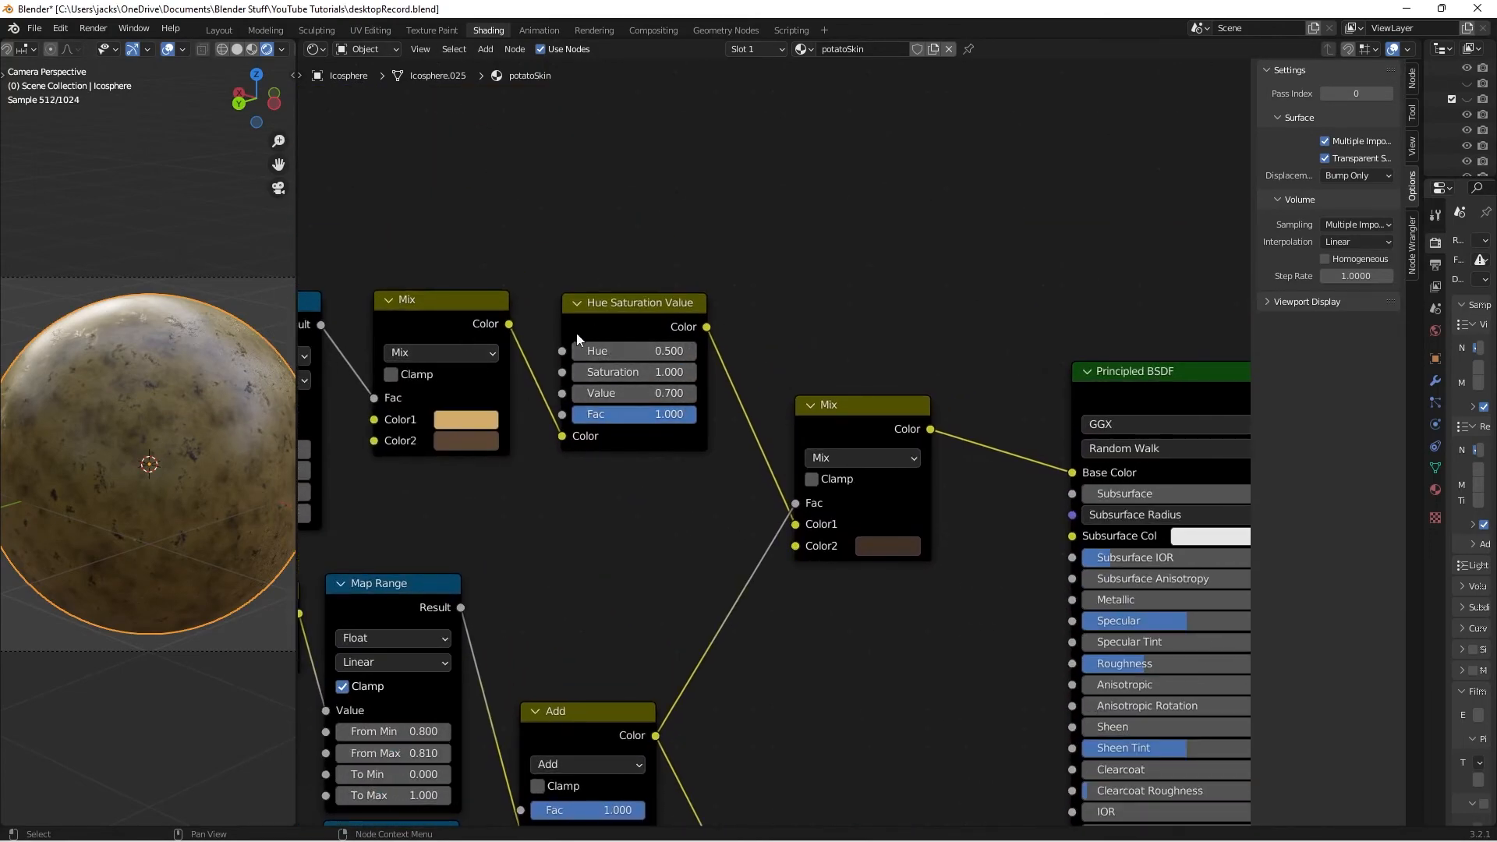
pyautogui.click(691, 372)
pyautogui.click(691, 373)
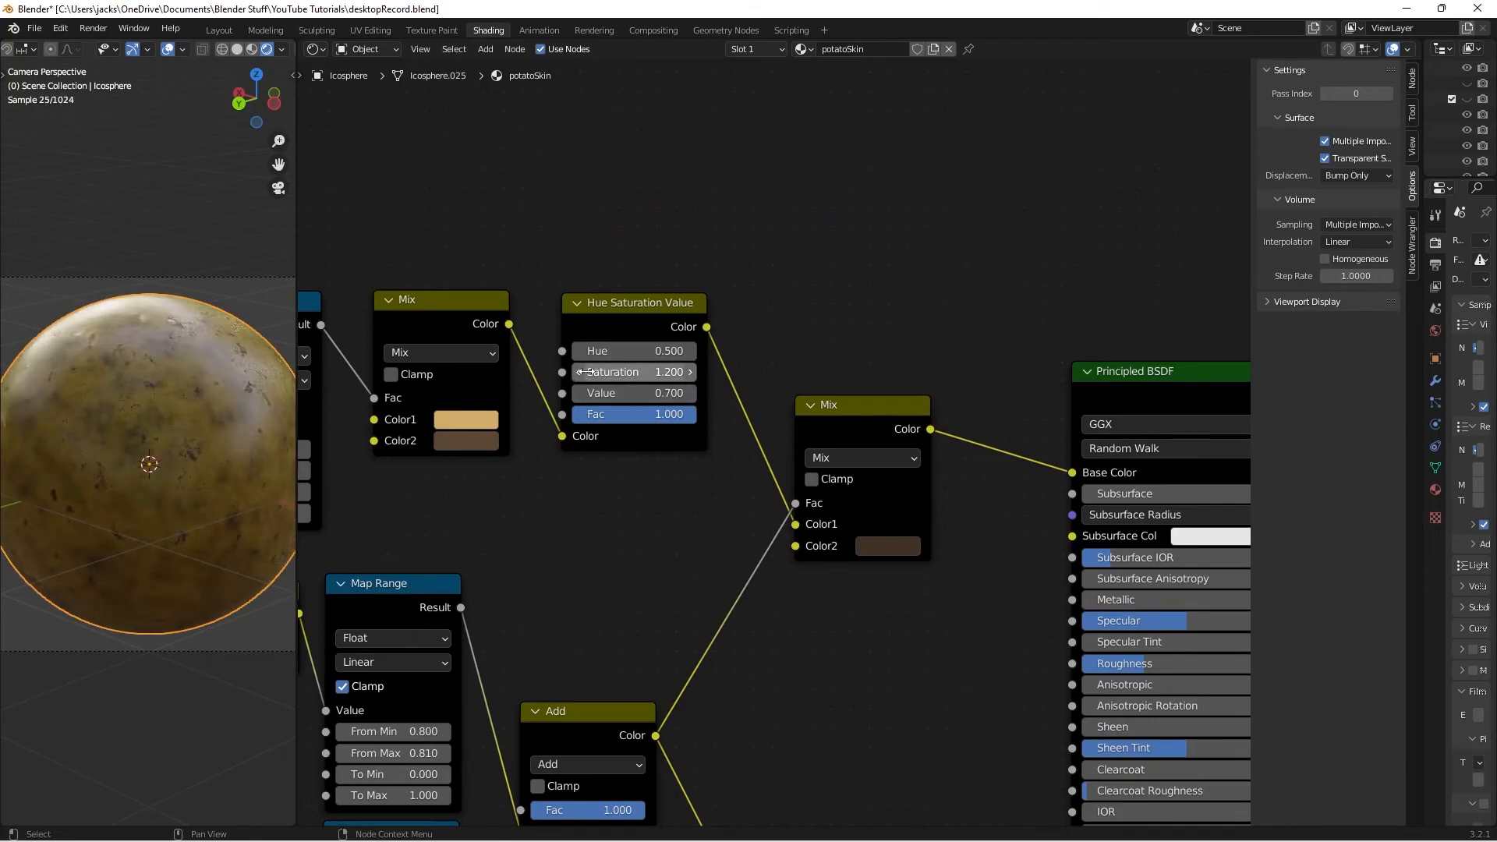
pyautogui.click(578, 372)
pyautogui.click(578, 371)
# - Review the potato skin node tree, from the color mixing and Principled BSDF settings to the chained Bump nodes
pyautogui.scroll(-1, 629, 597)
pyautogui.moveTo(630, 597); pyautogui.dragTo(717, 398, button='middle')
pyautogui.moveTo(898, 456); pyautogui.dragTo(702, 466, button='middle')
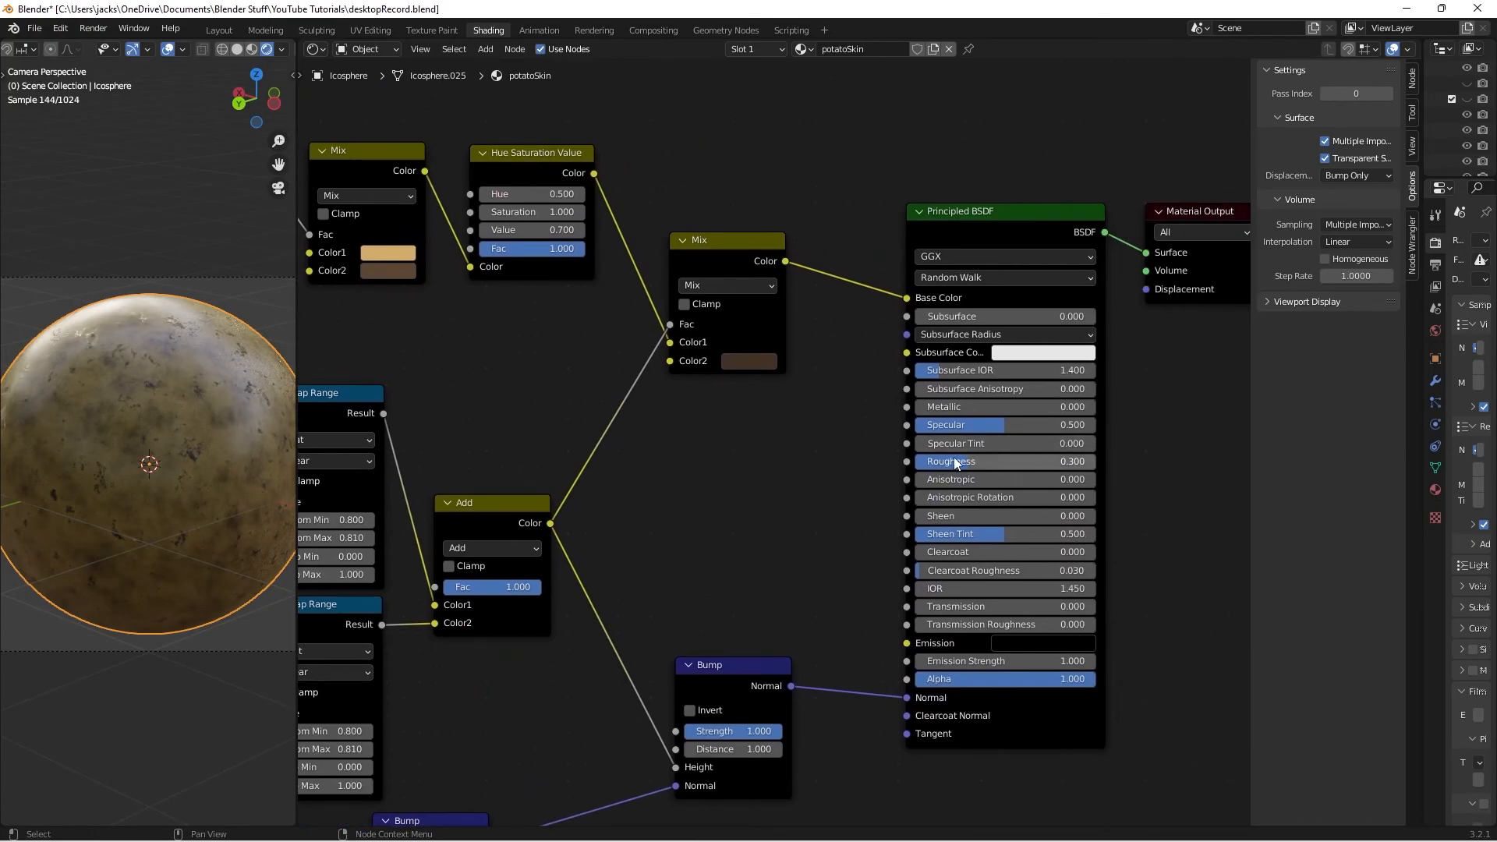
pyautogui.moveTo(790, 577); pyautogui.dragTo(794, 382, button='middle')
pyautogui.moveTo(597, 553); pyautogui.dragTo(736, 511, button='middle')
pyautogui.scroll(1, 736, 512)
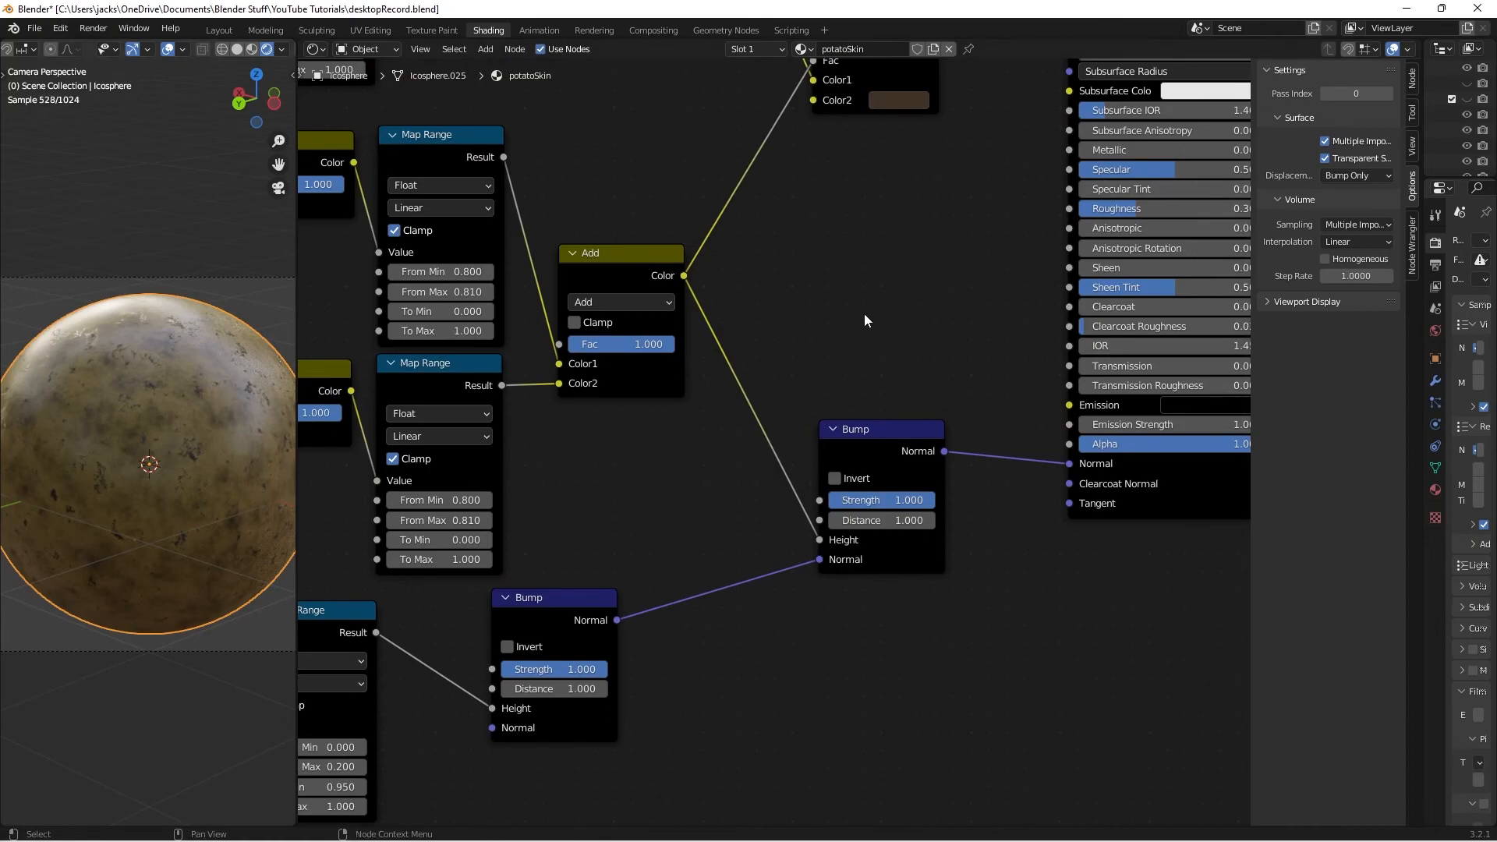
pyautogui.moveTo(939, 285); pyautogui.dragTo(902, 443, button='middle')
pyautogui.scroll(-6, 761, 405)
pyautogui.scroll(1, 675, 347)
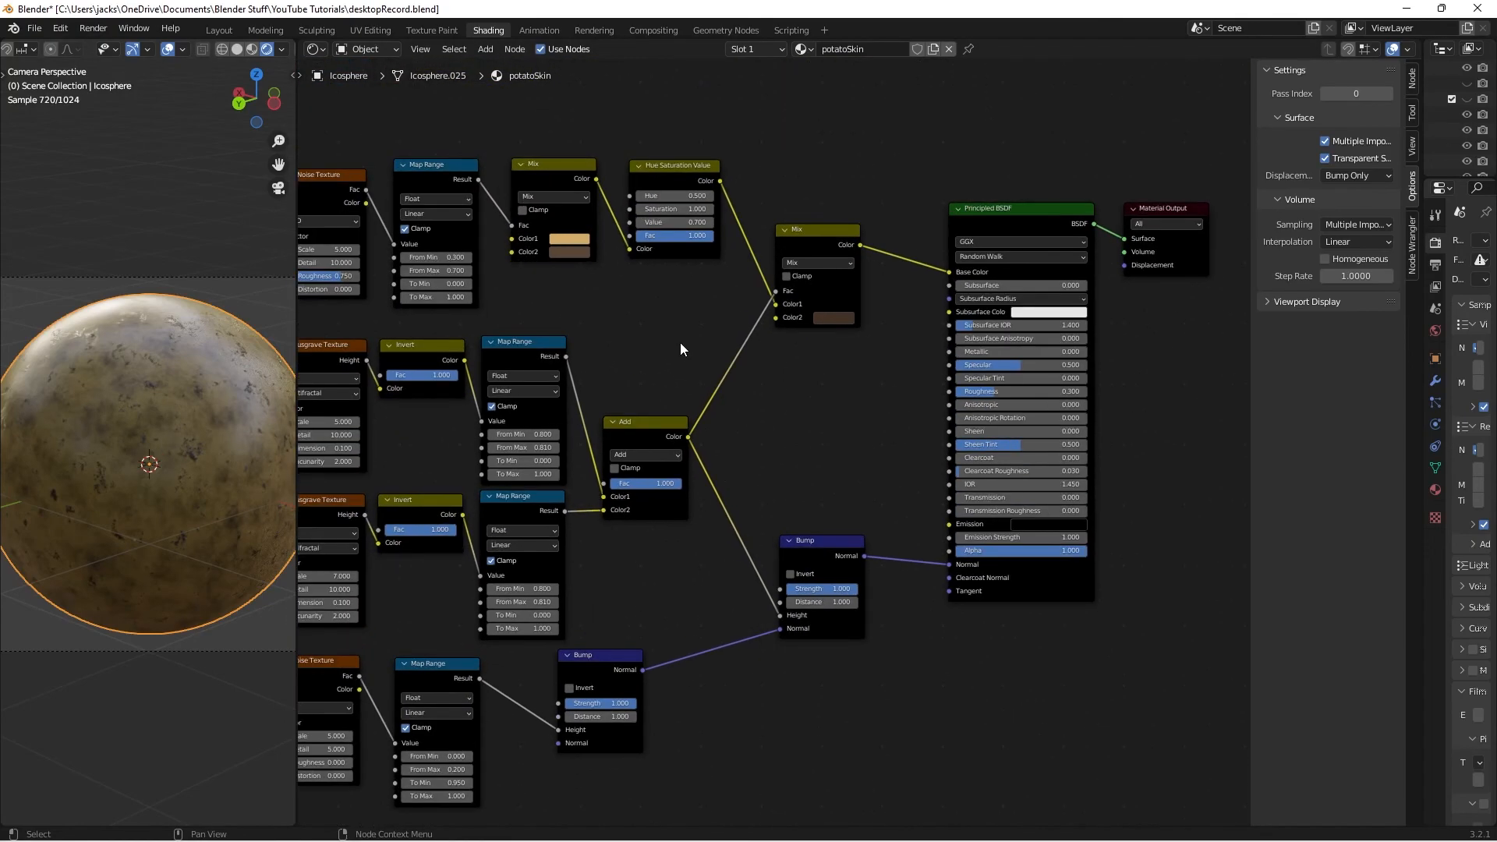
# - Save the desktopRecord.blend file
pyautogui.hotkey('ctrl', 's')
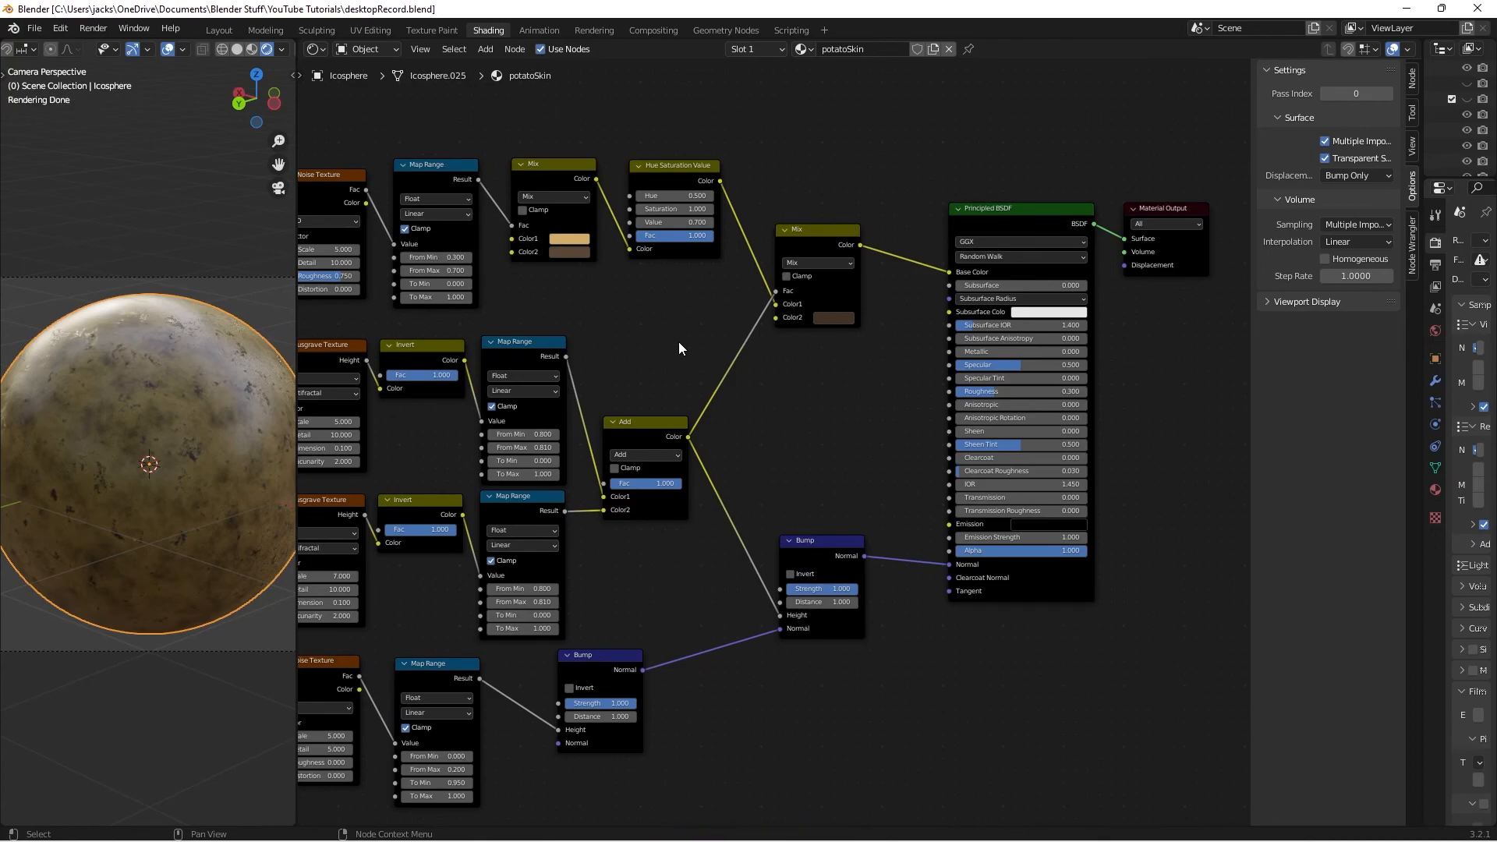
pyautogui.press('ctrl')
pyautogui.hotkey('ctrl', 's')
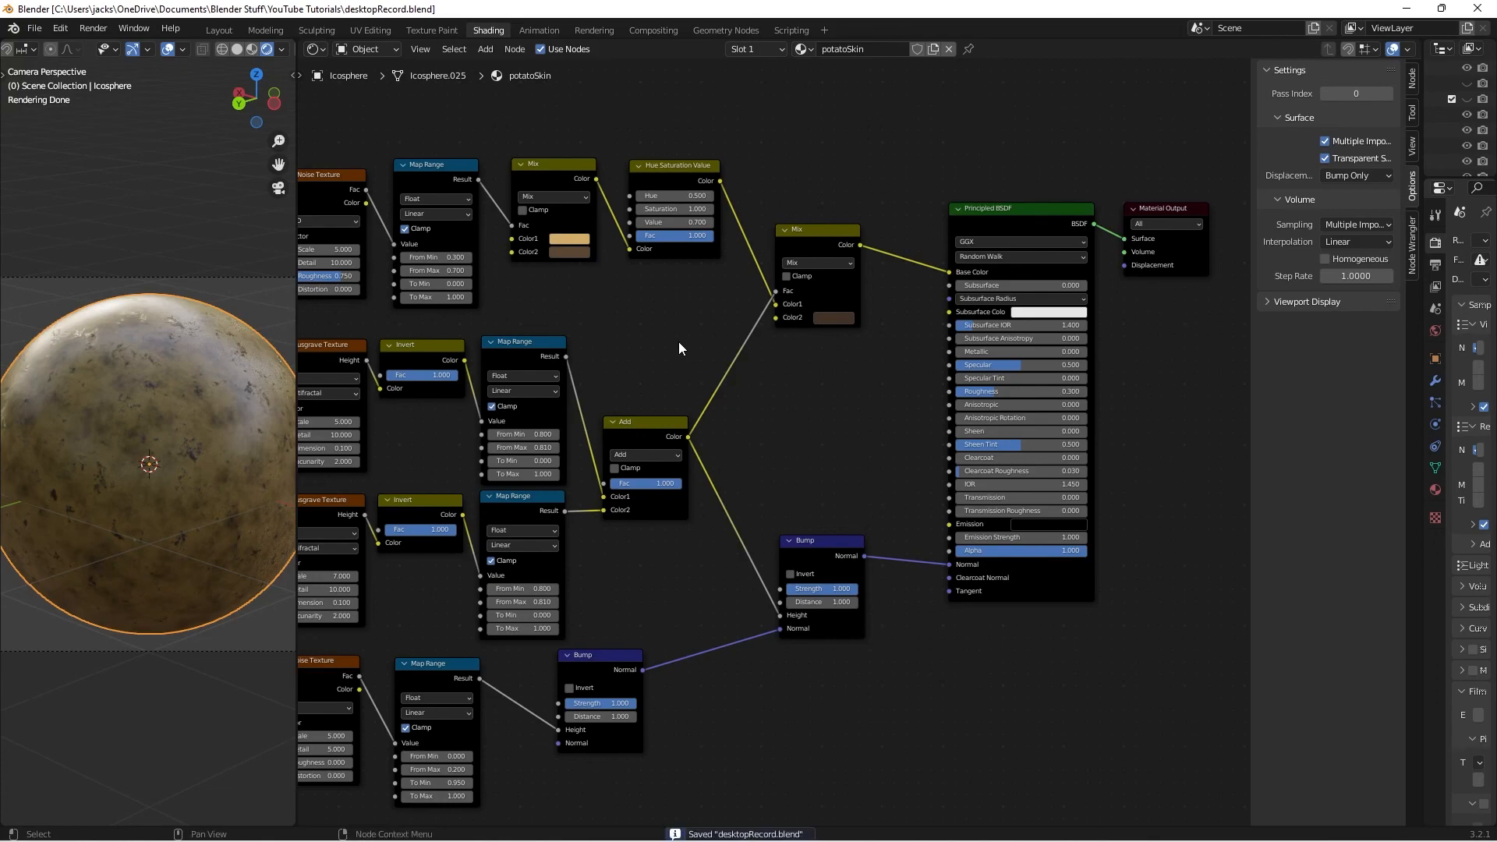